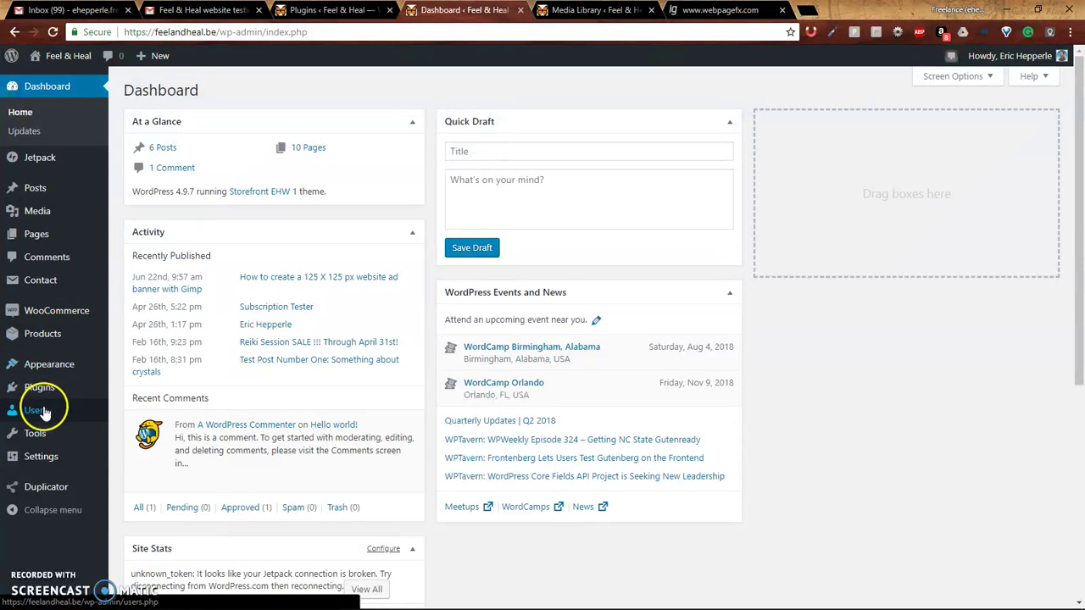
# Open the Widgets page of the site's appearance settings
pyautogui.moveTo(48, 373)
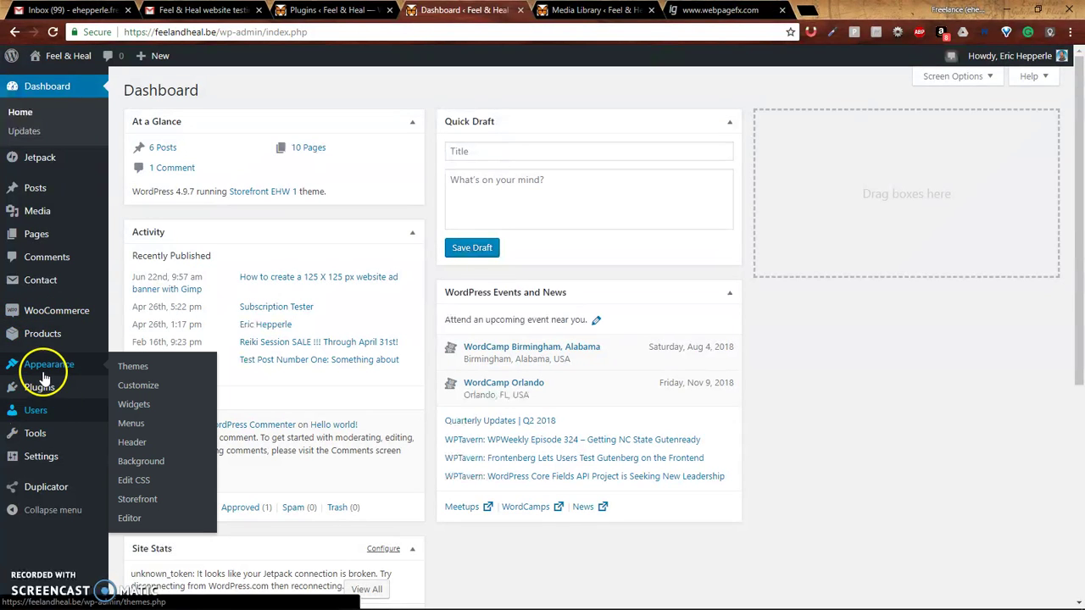
pyautogui.click(134, 407)
pyautogui.click(816, 417)
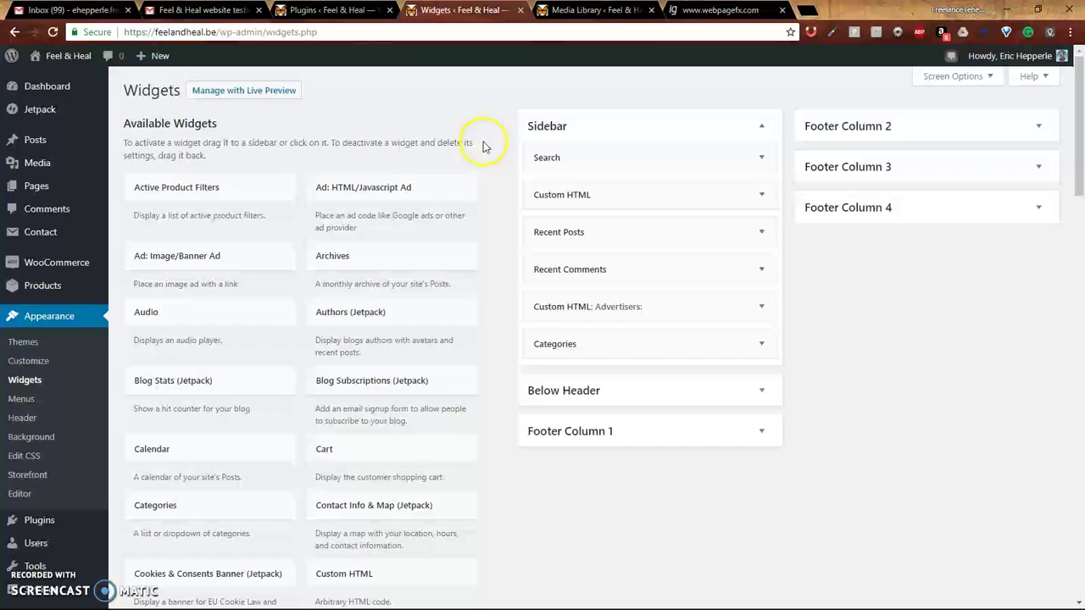
pyautogui.hotkey('alt', 'Tab')
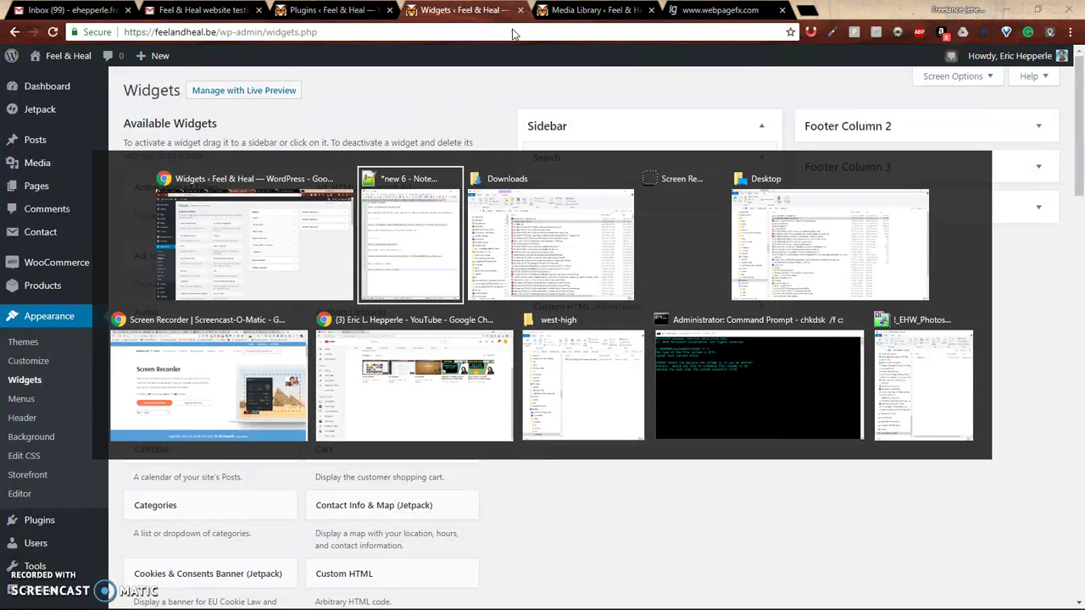
pyautogui.press('capslock')
pyautogui.press('Escape')
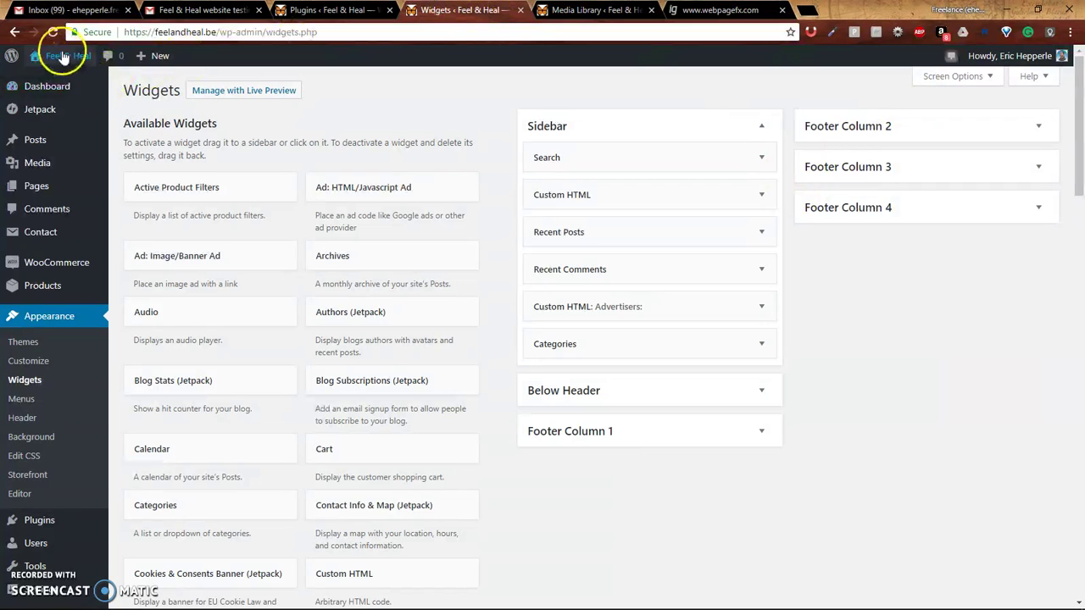
# Copy the Visit Site link address and load it in a new incognito window
pyautogui.moveTo(53, 58)
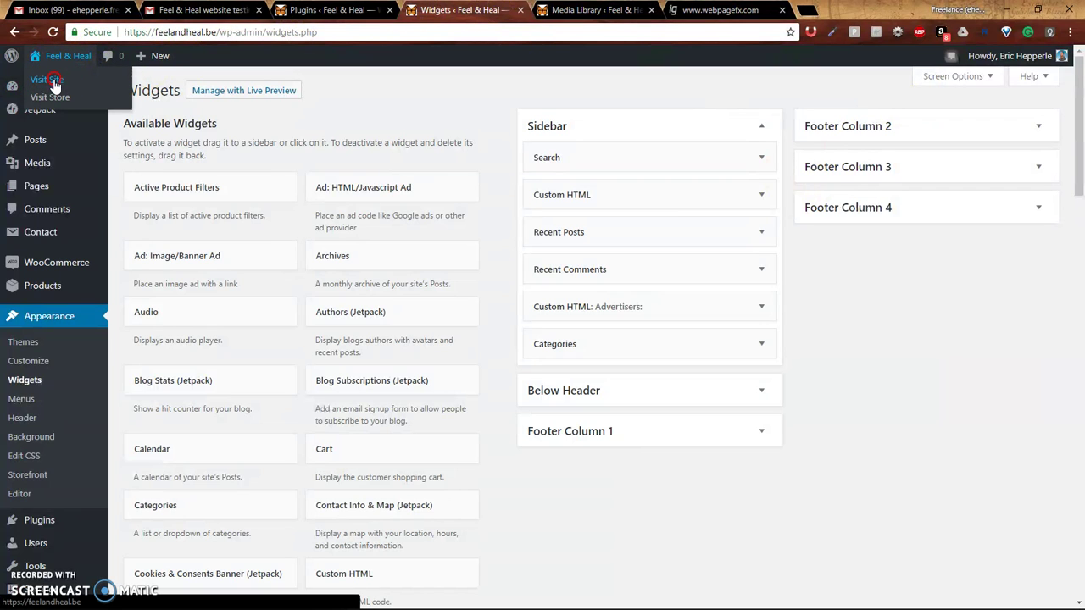
pyautogui.rightClick(54, 79)
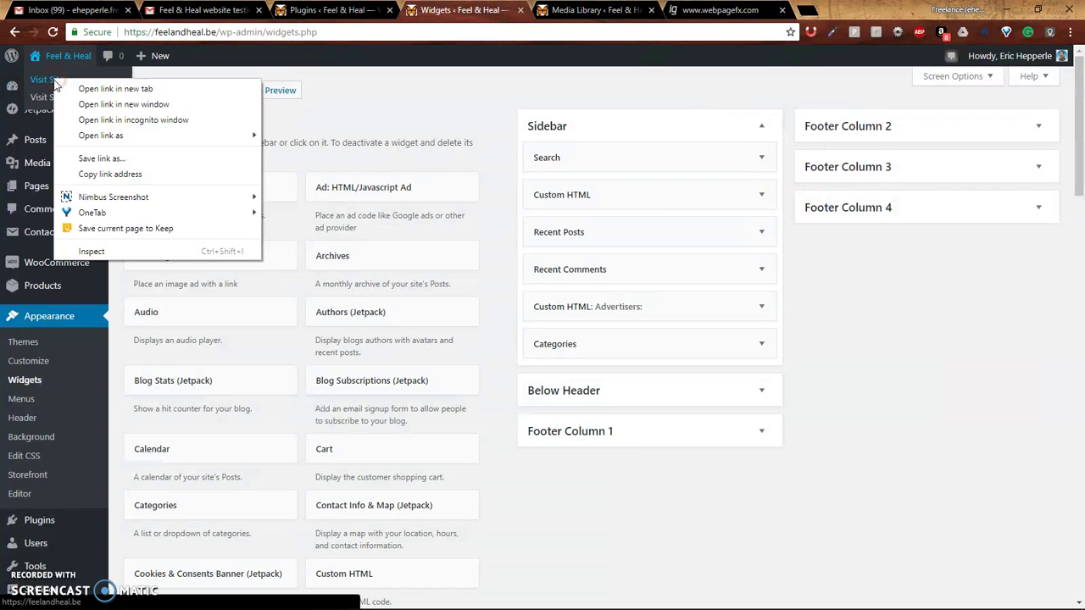
pyautogui.click(110, 174)
pyautogui.hotkey('ctrl', 'shift', 'n')
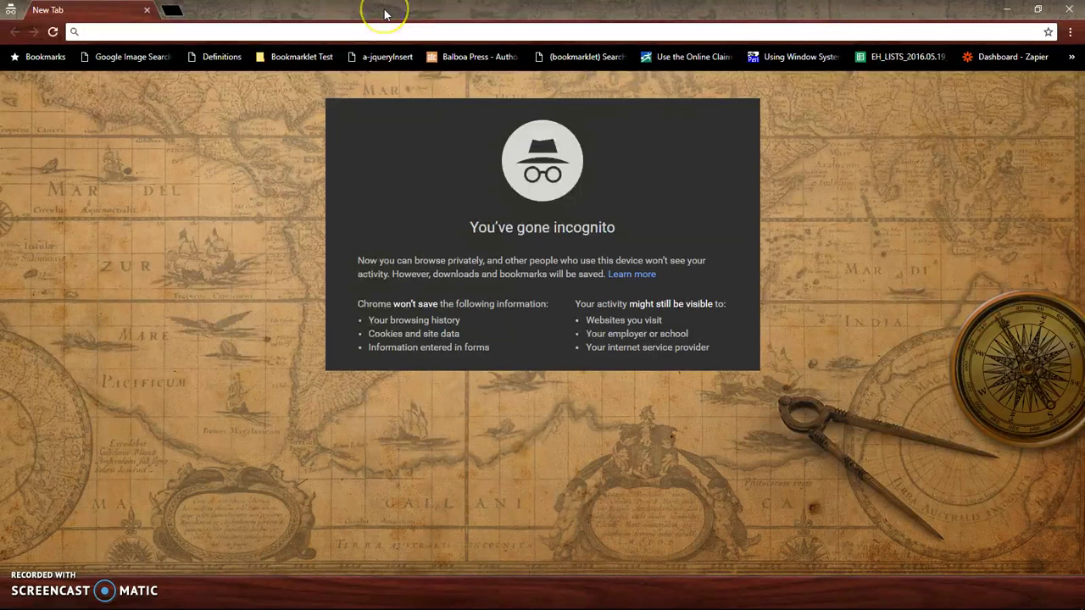
pyautogui.hotkey('ctrl', 'v')
pyautogui.press('Return')
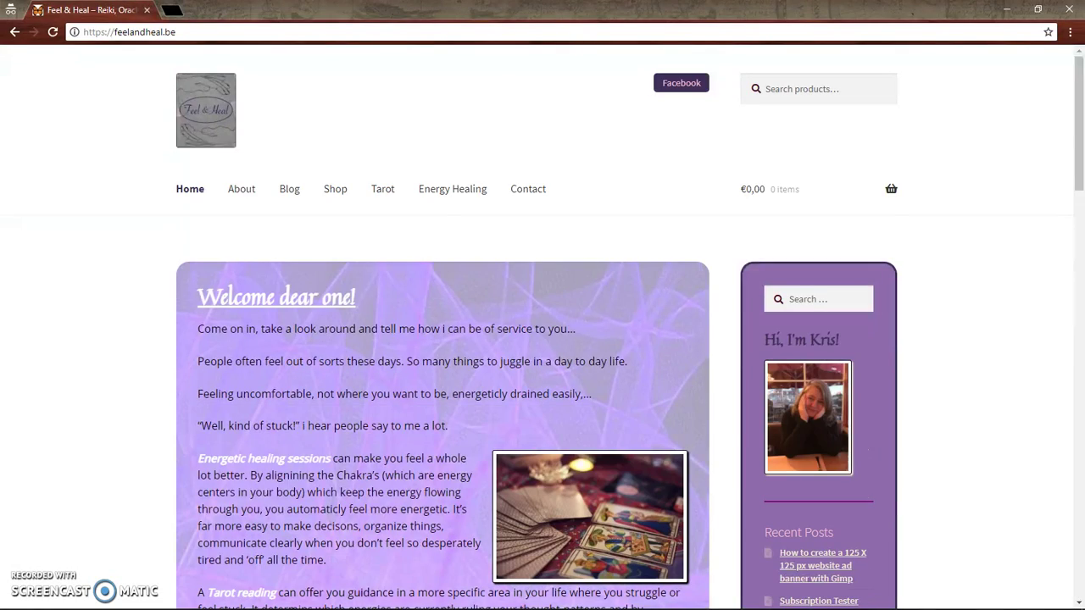
# Examine the home page's sidebar from the search box and profile photo down to the end of the categories list
pyautogui.scroll(-6, 1027, 238)
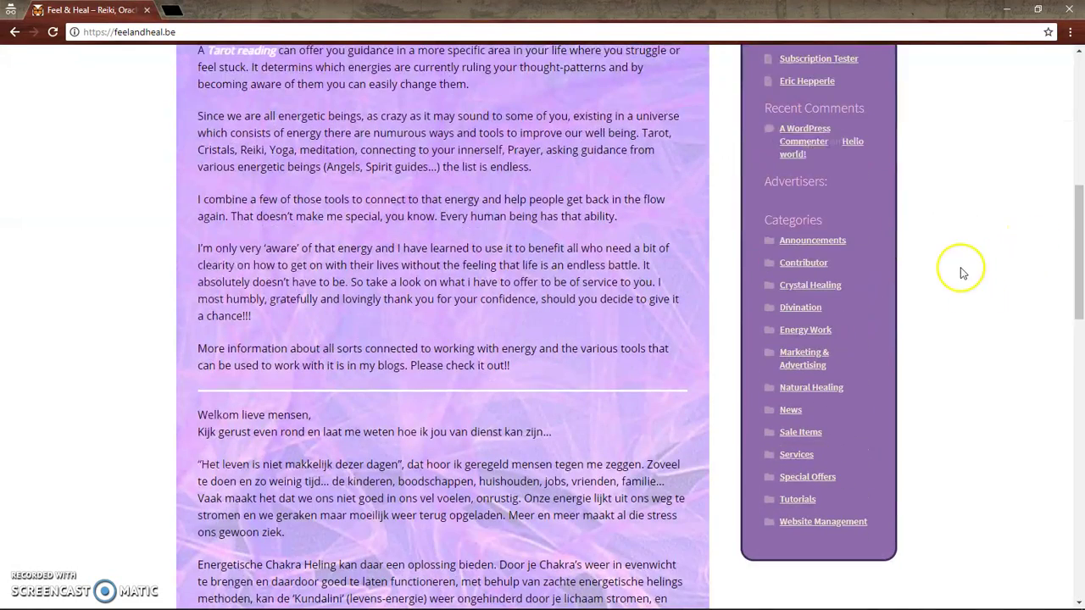
pyautogui.scroll(6, 962, 273)
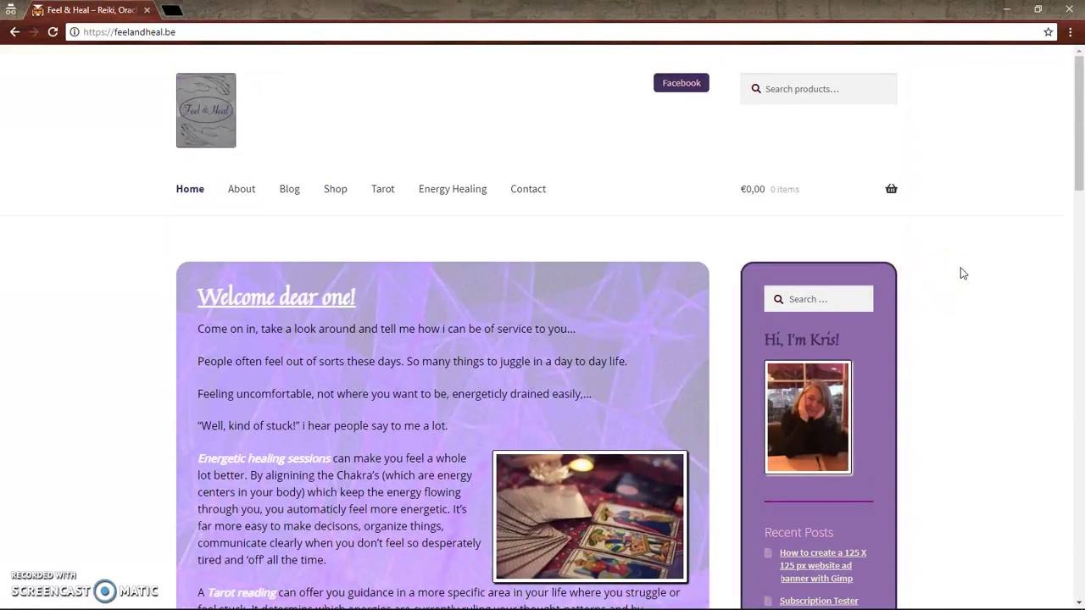
pyautogui.scroll(-1, 939, 245)
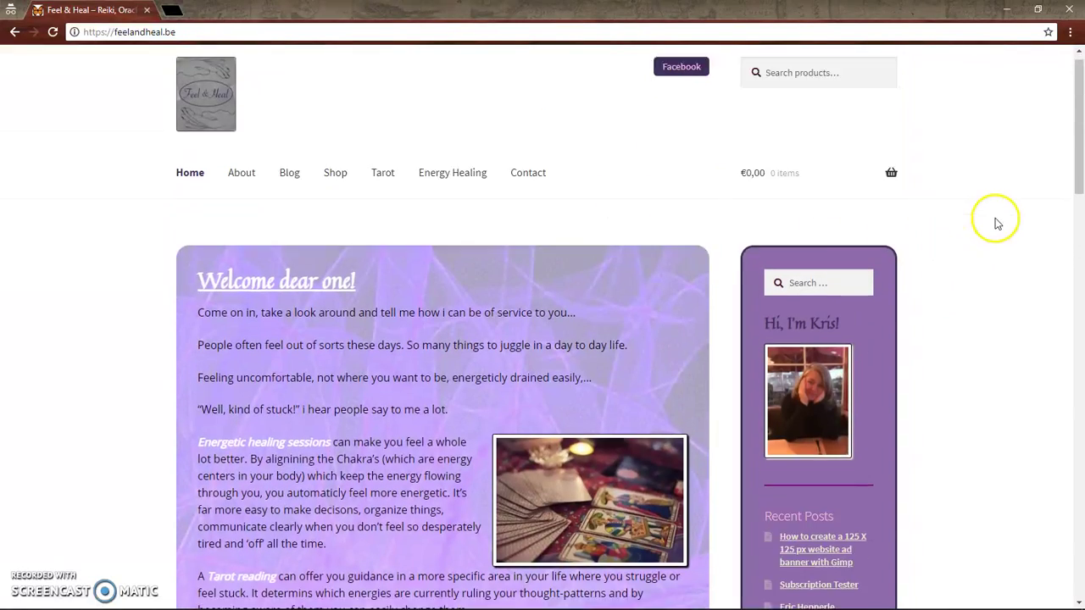
pyautogui.scroll(-4, 996, 223)
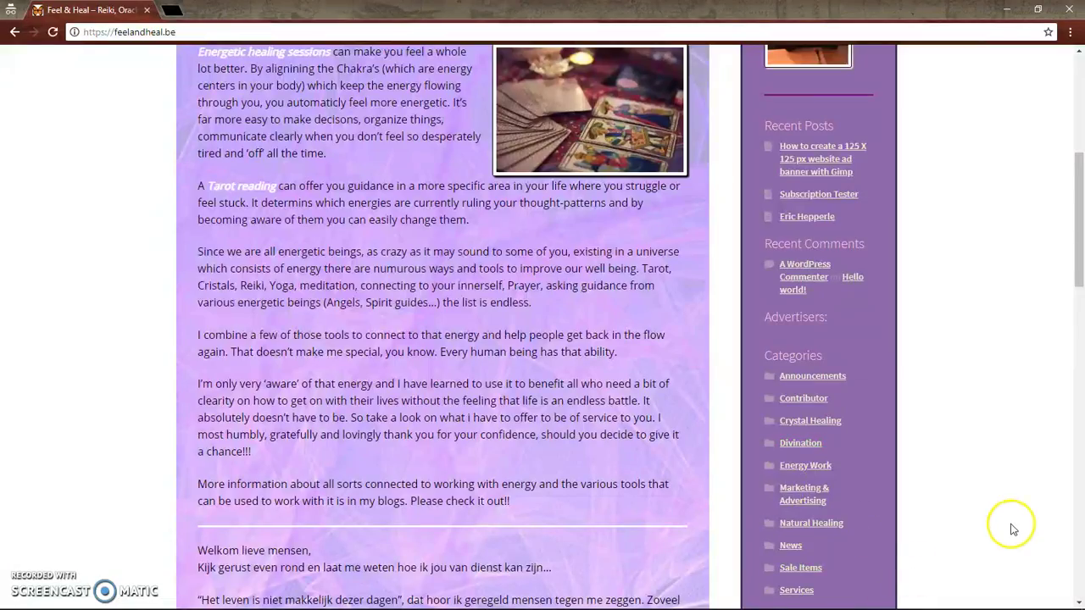
pyautogui.scroll(-6, 992, 513)
pyautogui.scroll(4, 988, 508)
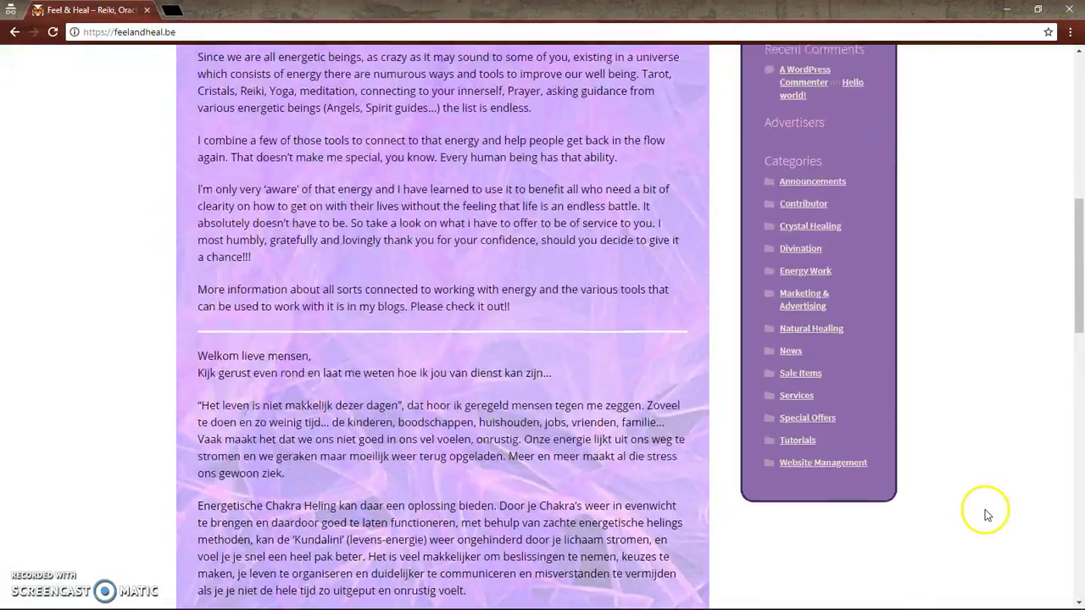
pyautogui.scroll(5, 986, 514)
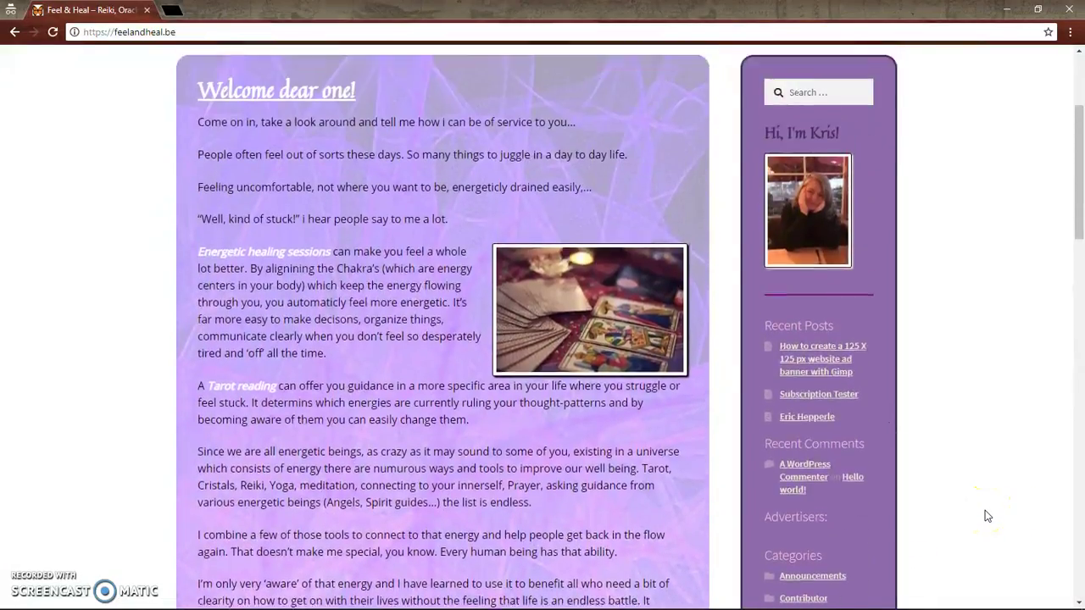
pyautogui.scroll(3, 987, 516)
pyautogui.scroll(-4, 986, 515)
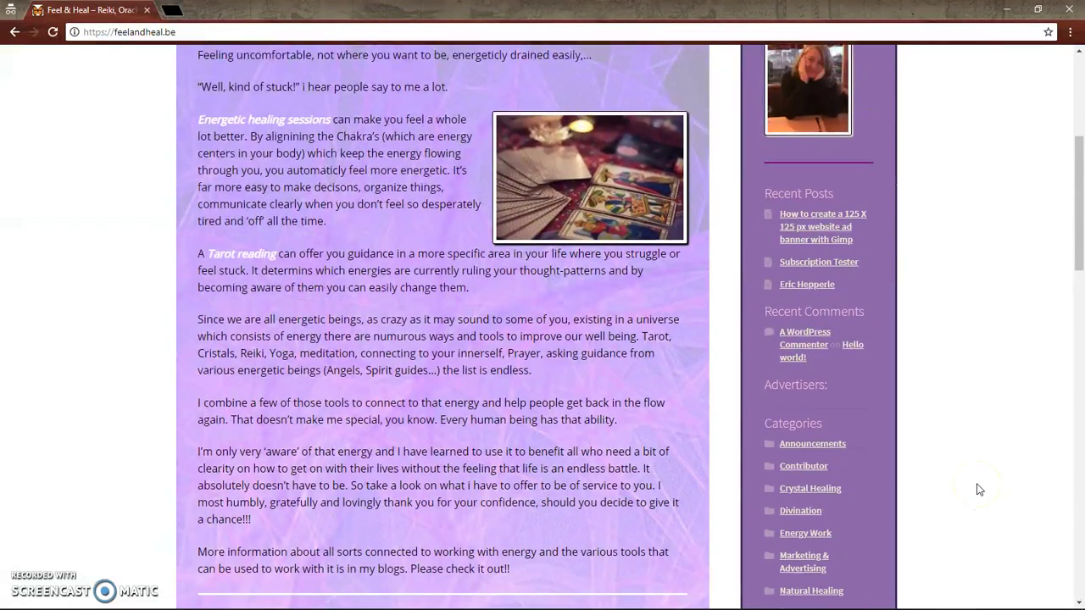
pyautogui.scroll(-3, 978, 489)
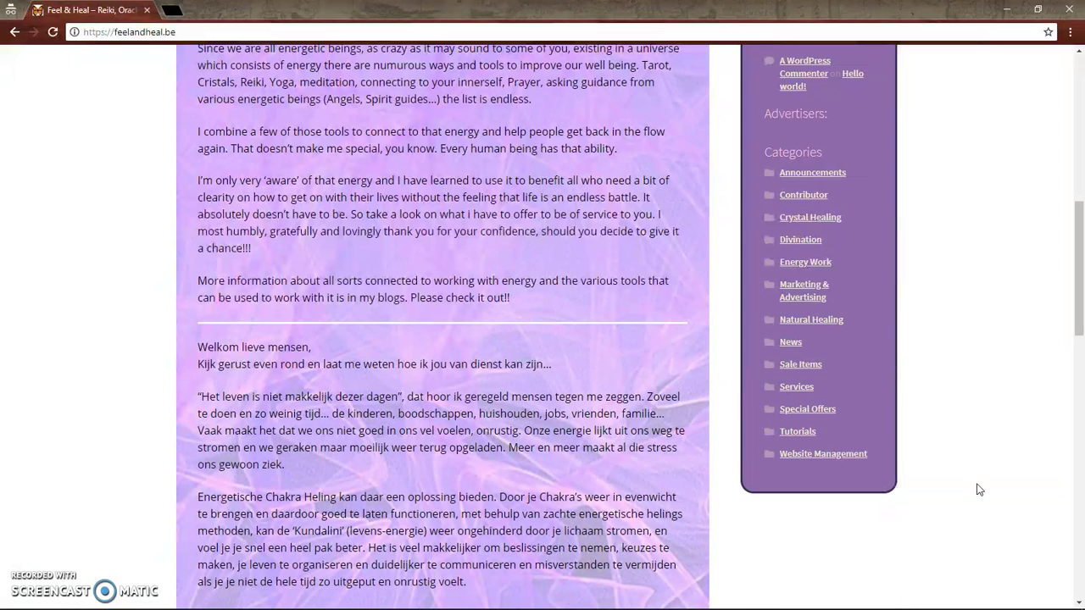
# Return to the Widgets page and add a Custom HTML widget above Search in the Sidebar area
pyautogui.hotkey('alt', 'Tab')
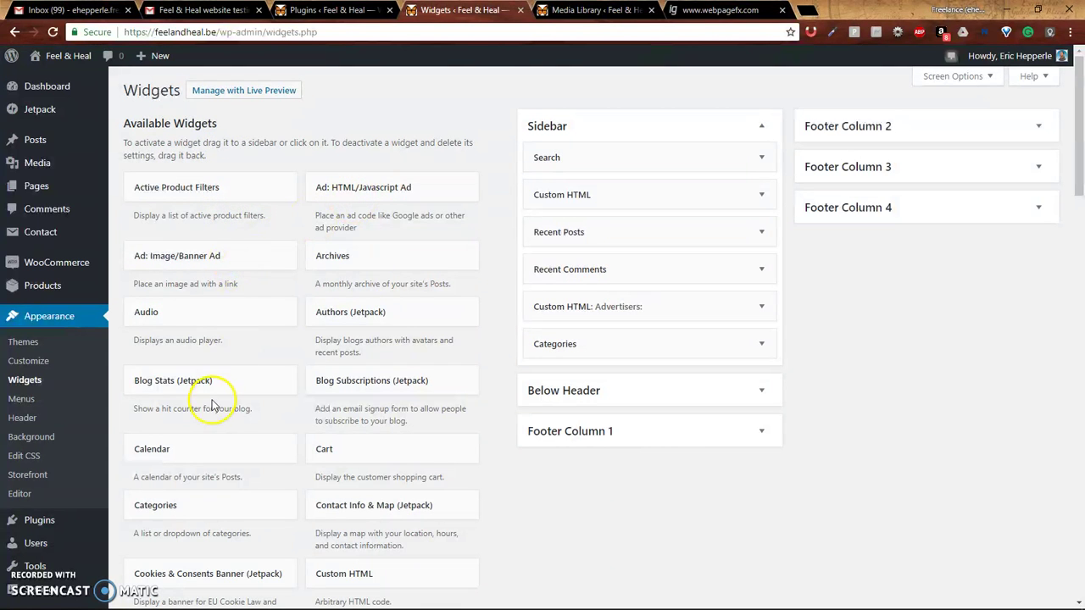
pyautogui.scroll(-3, 213, 410)
pyautogui.scroll(3, 212, 407)
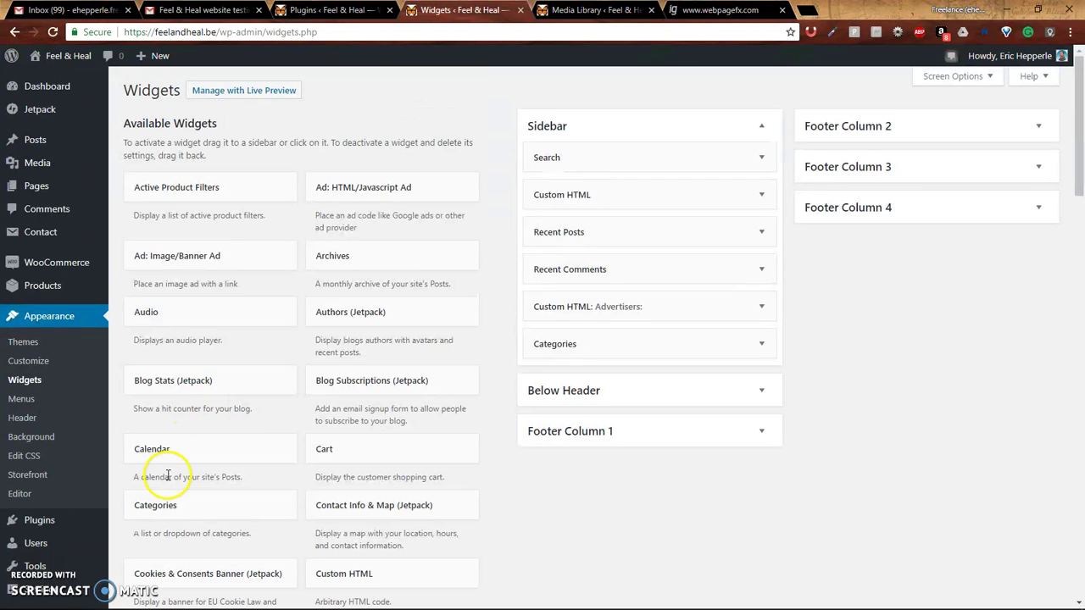
pyautogui.scroll(-2, 240, 395)
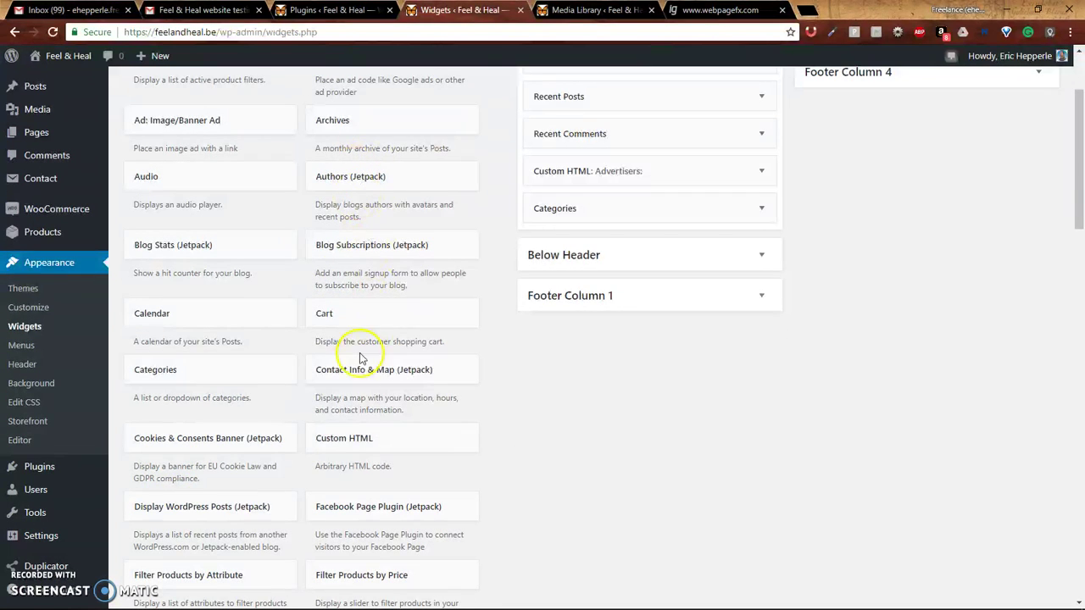
pyautogui.scroll(-2, 175, 450)
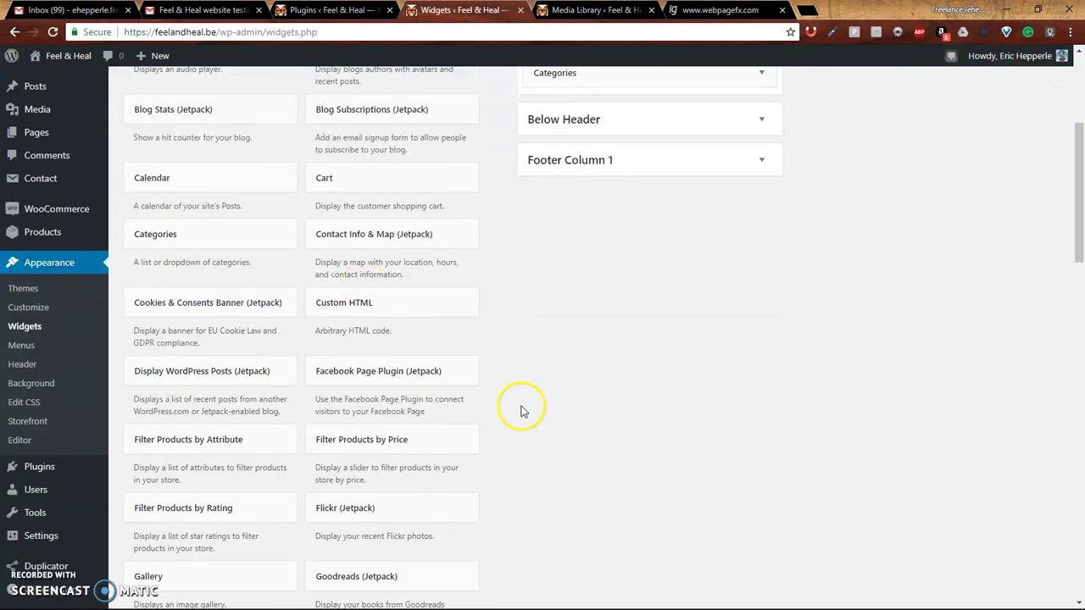
pyautogui.scroll(3, 522, 407)
pyautogui.scroll(1, 423, 471)
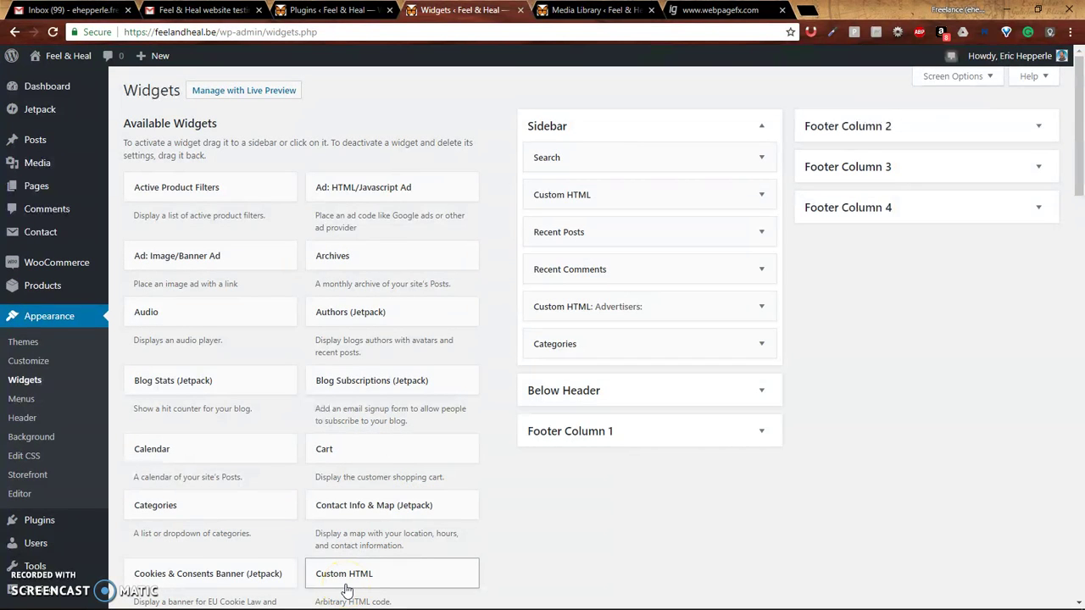
pyautogui.moveTo(344, 585); pyautogui.dragTo(569, 160)
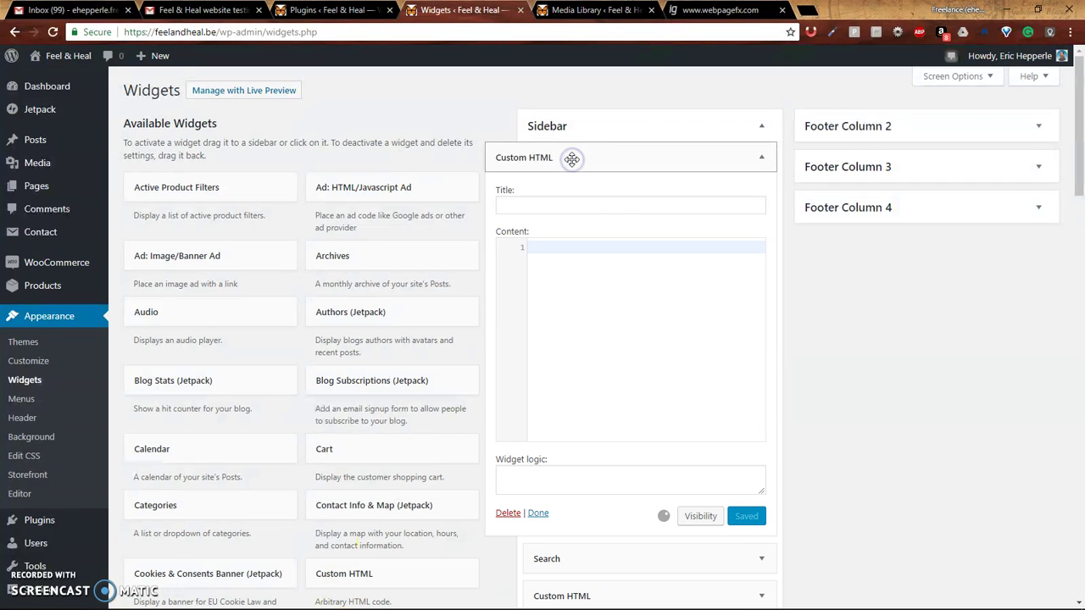
# Enter "Hi! This is a test." as the new Custom HTML widget's content and save the widget
pyautogui.click(610, 296)
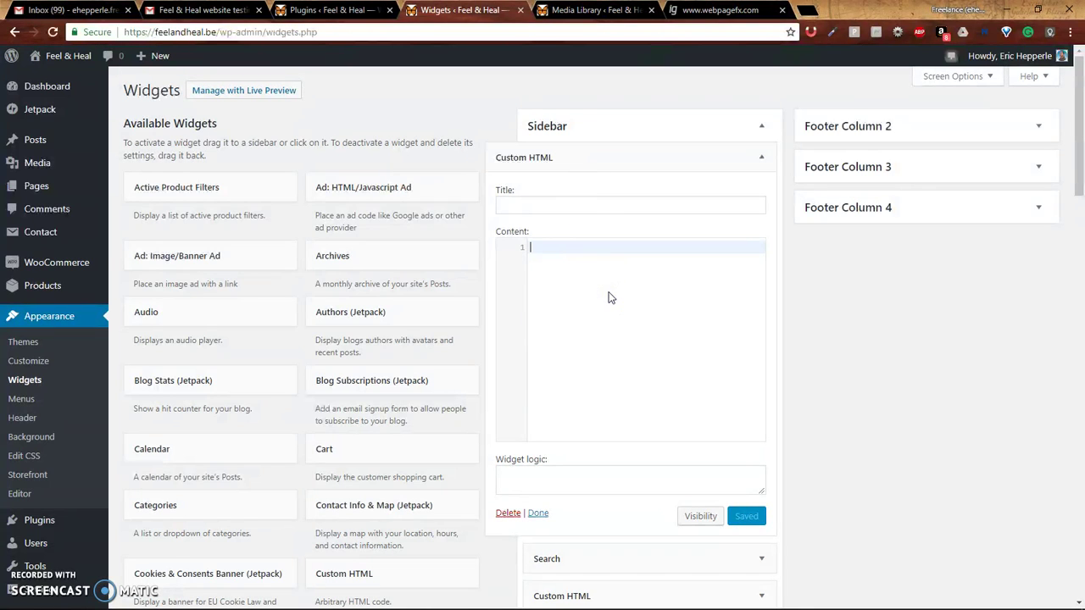
pyautogui.write('h')
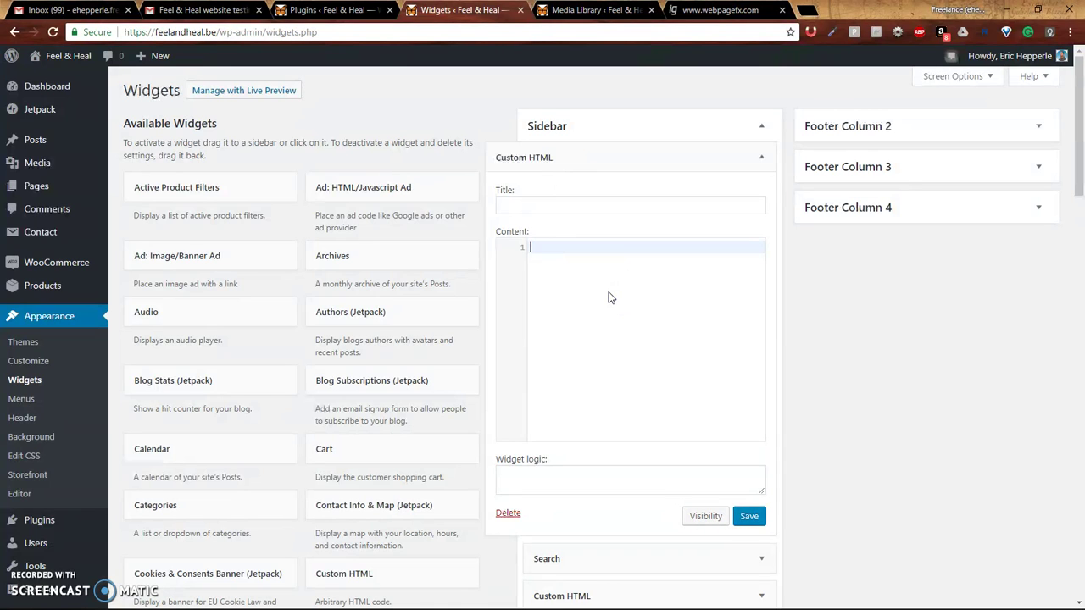
pyautogui.press('capslock')
pyautogui.write('Hi! This is a test.')
pyautogui.click(627, 317)
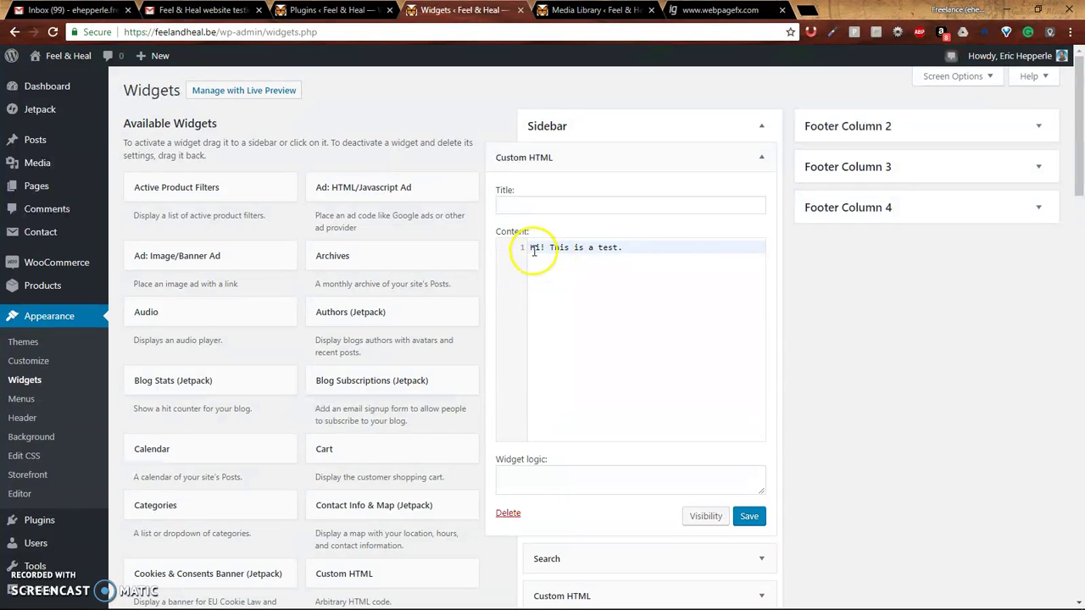
pyautogui.click(754, 520)
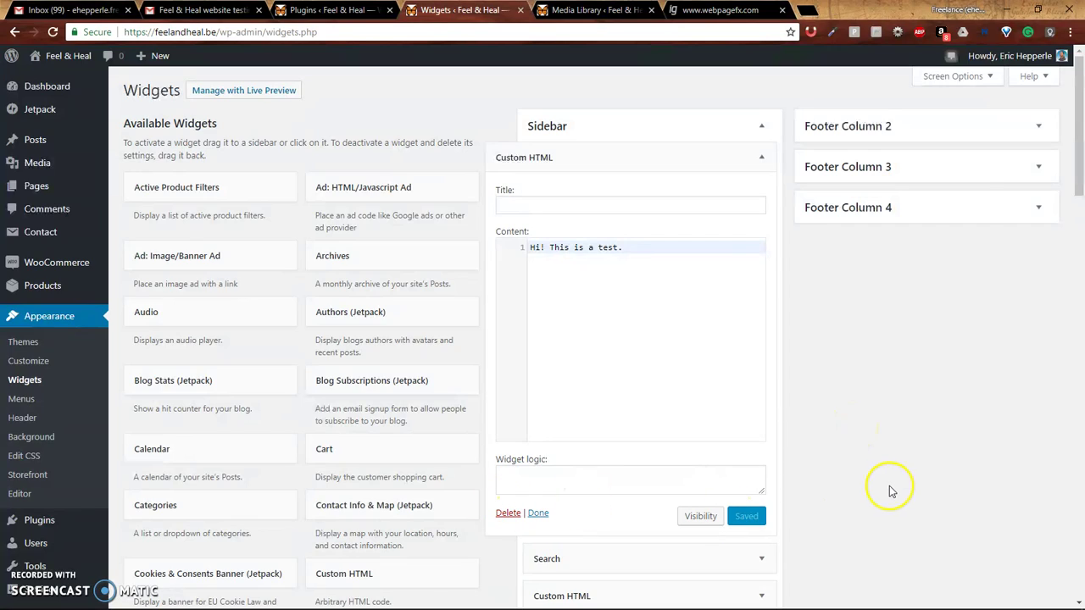
# Reload the home page in the incognito window and check the test text at the start of the sidebar
pyautogui.hotkey('alt', 'Tab')
pyautogui.scroll(4, 927, 412)
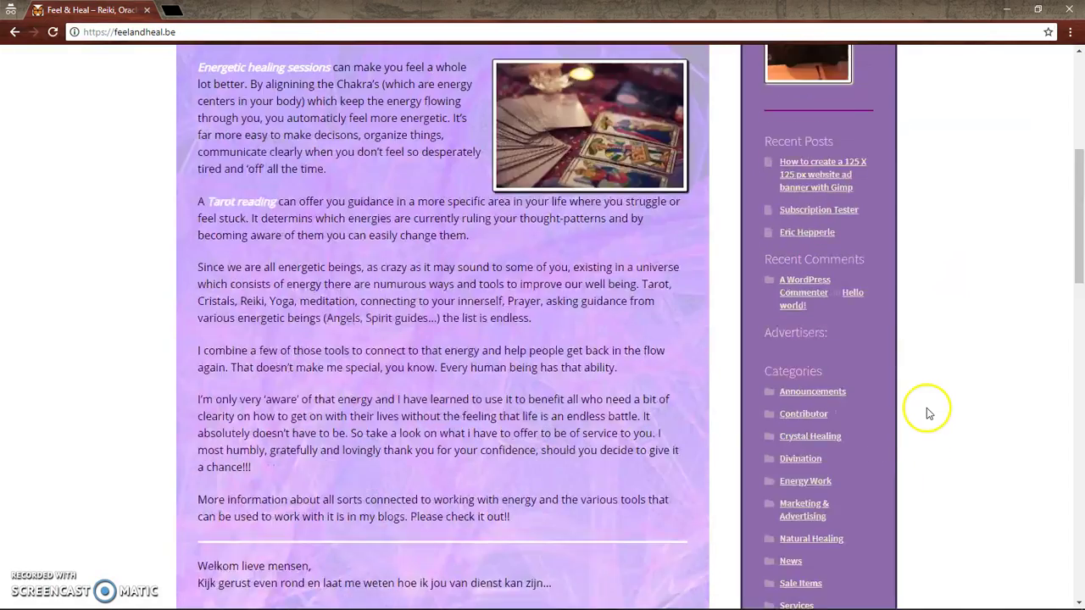
pyautogui.scroll(3, 839, 254)
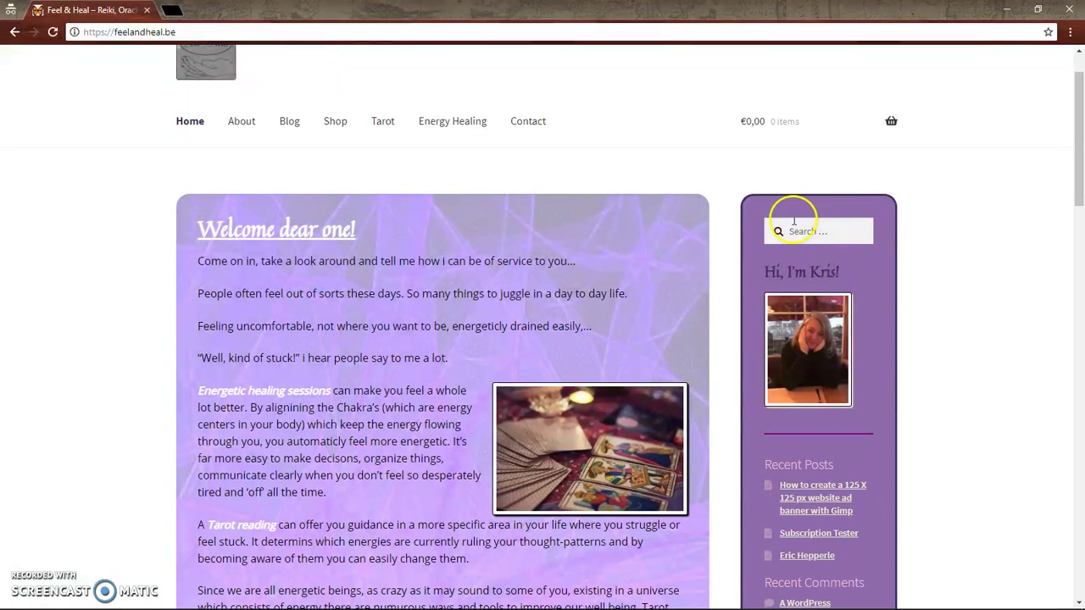
pyautogui.press('F5')
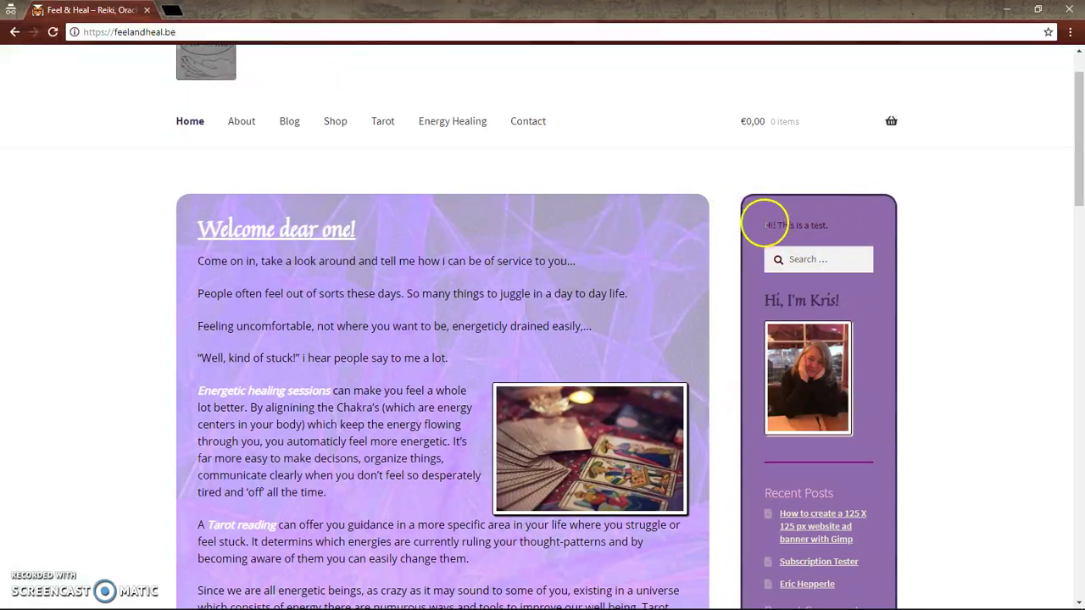
pyautogui.moveTo(762, 225); pyautogui.dragTo(854, 227)
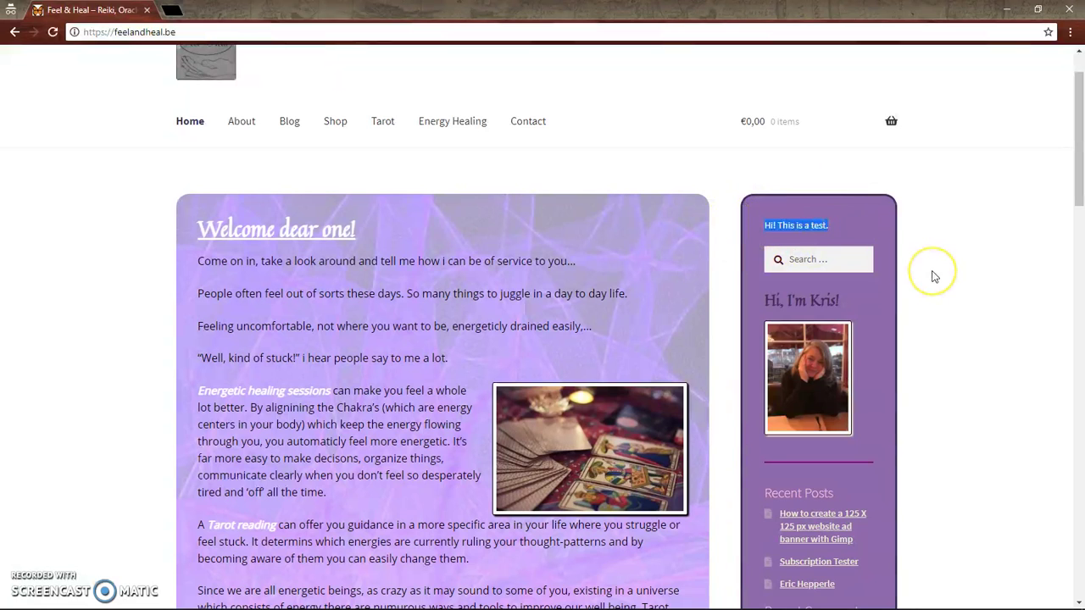
pyautogui.click(923, 246)
# Return to the Widgets page and insert an h1 tag pair before the test text in the Custom HTML widget
pyautogui.hotkey('alt', 'Tab')
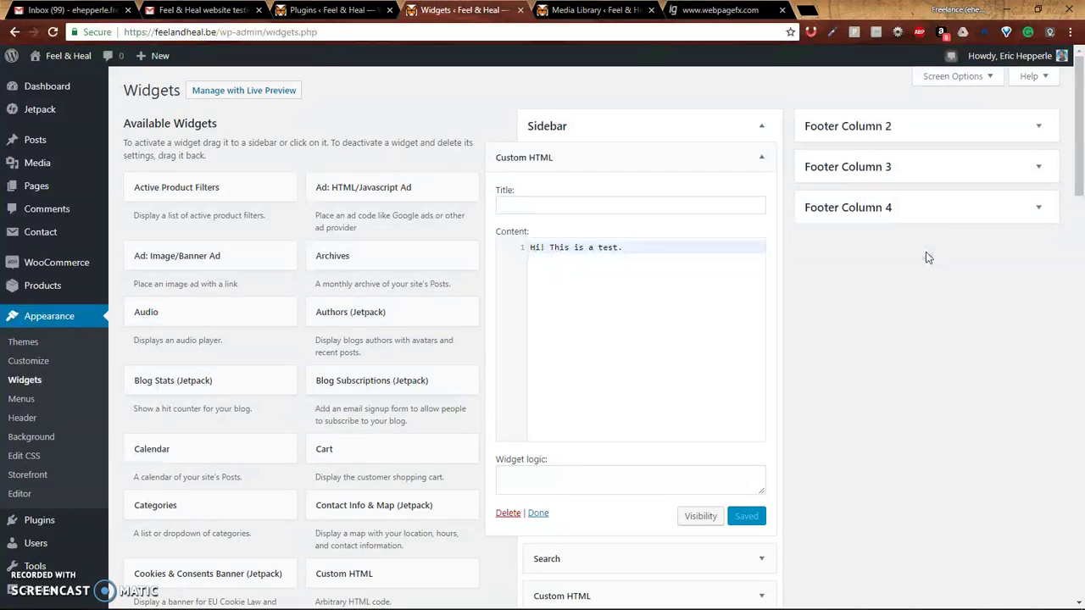
pyautogui.click(696, 246)
pyautogui.write('<')
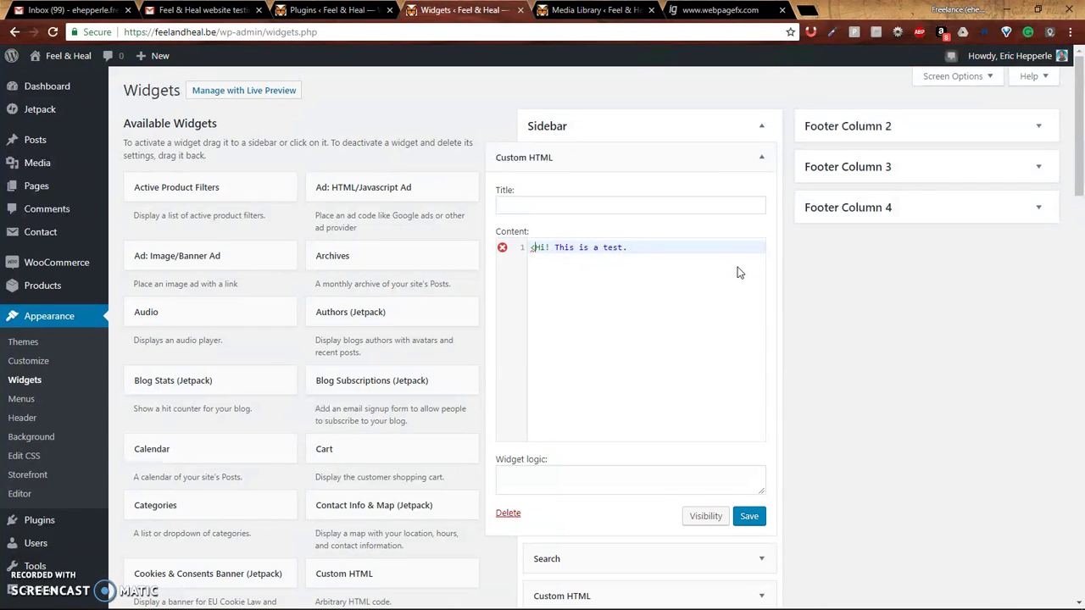
pyautogui.write('h')
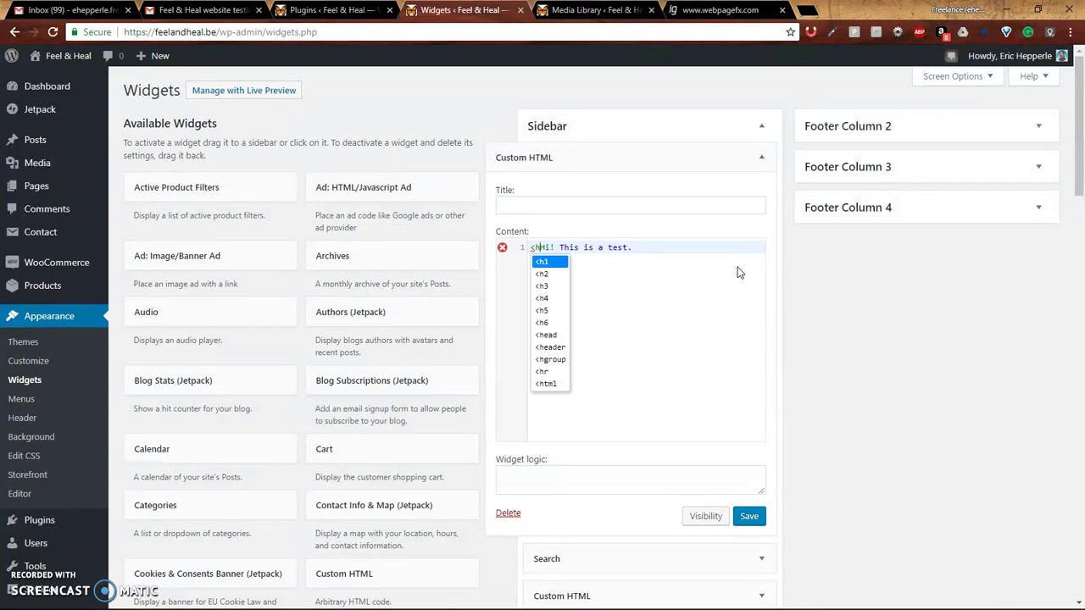
pyautogui.write('1')
pyautogui.press('Return')
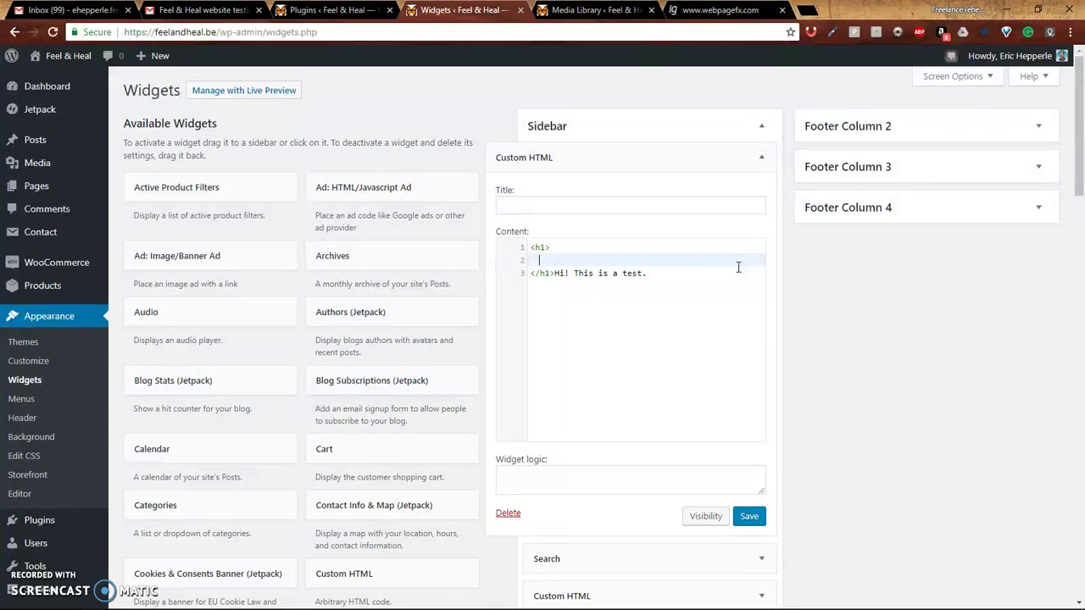
# Move the closing h1 tag behind "Hi! This is a test." so the pair encloses the text
pyautogui.press('Down')
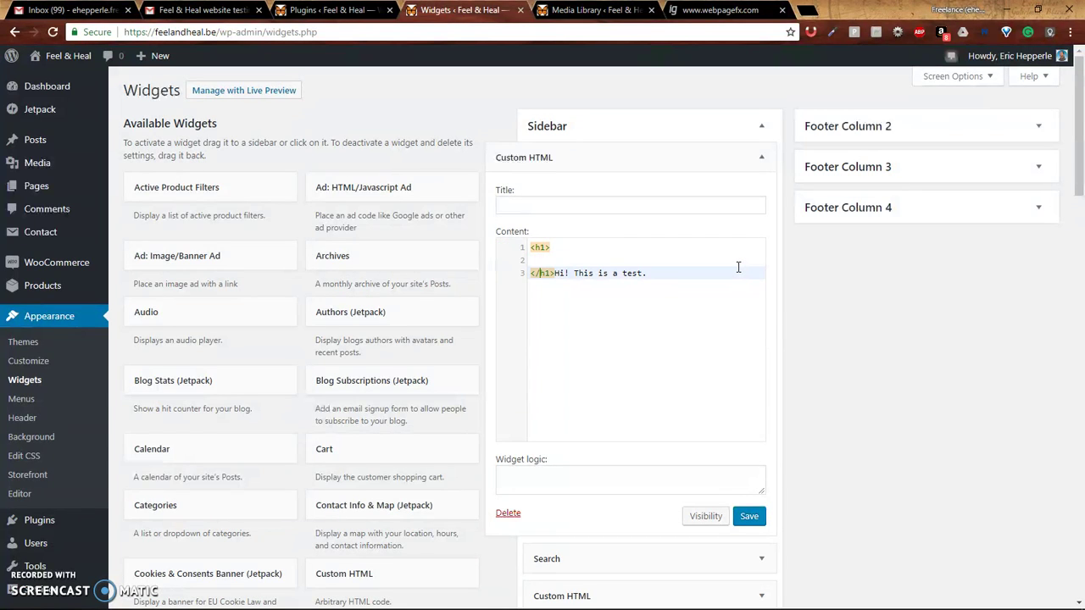
pyautogui.press('Delete')
pyautogui.press('Delete')
pyautogui.press('Delete')
pyautogui.press('Delete')
pyautogui.press('Delete')
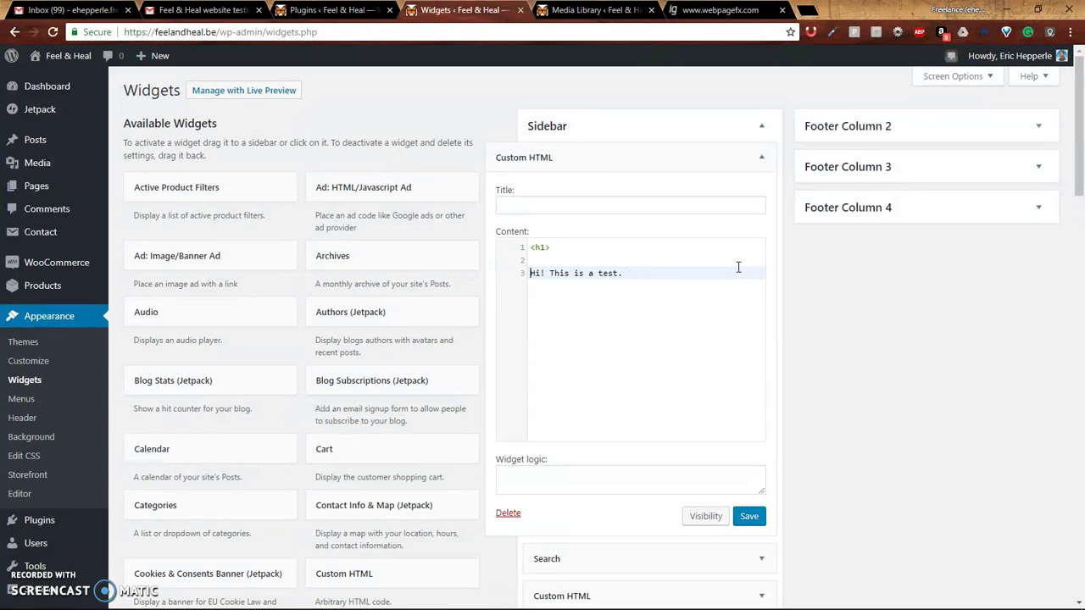
pyautogui.click(738, 267)
pyautogui.press('Return')
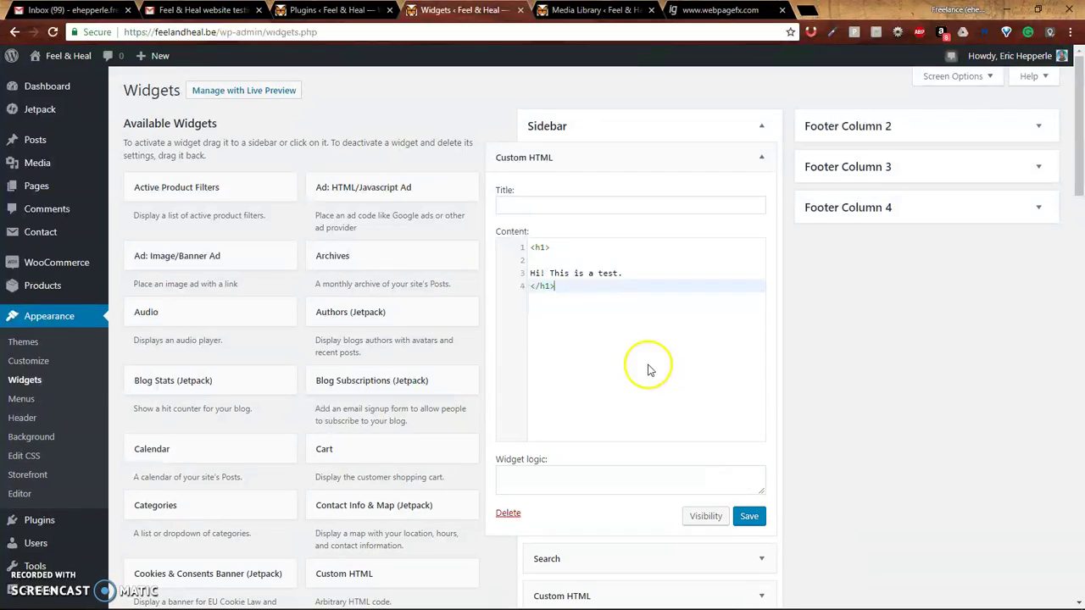
# Remove the line breaks so the code reads "<h1>Hi! This is a test.</h1>" on one line, and save the widget
pyautogui.click(551, 247)
pyautogui.press('Delete')
pyautogui.press('Delete')
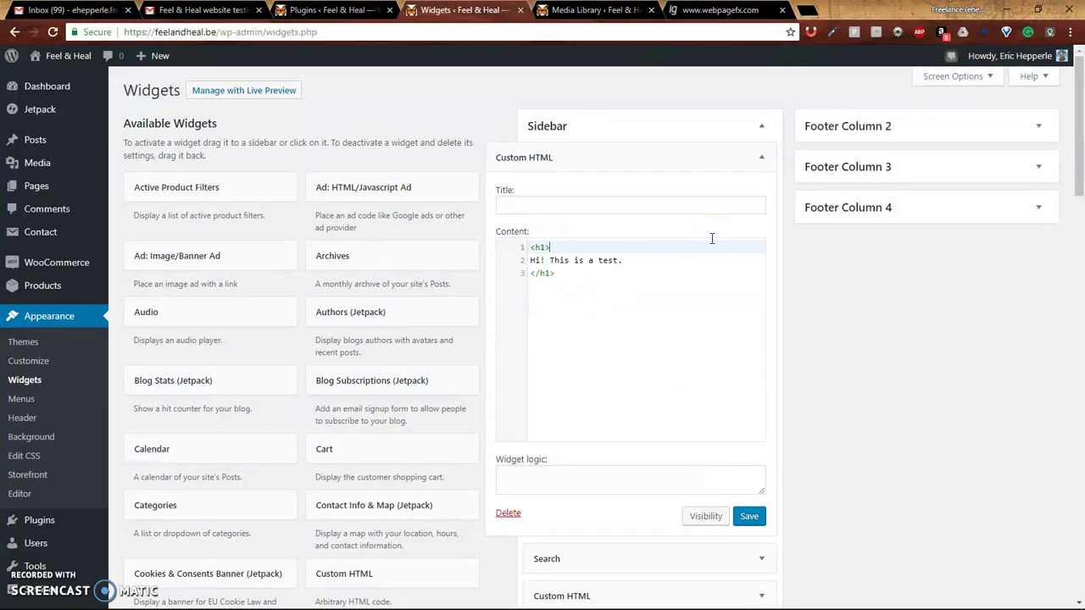
pyautogui.press('Delete')
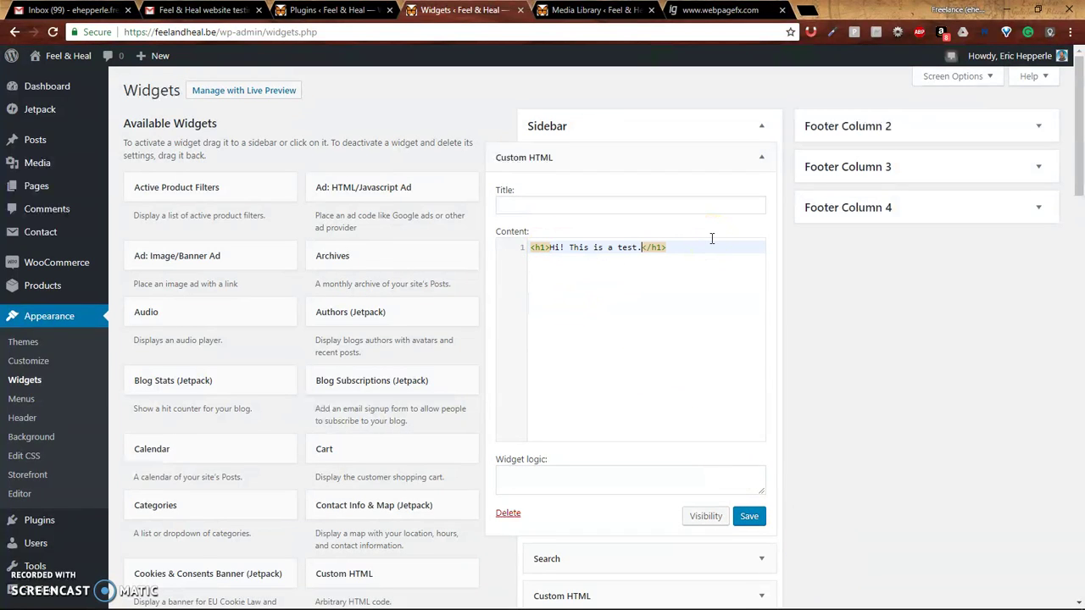
pyautogui.click(751, 516)
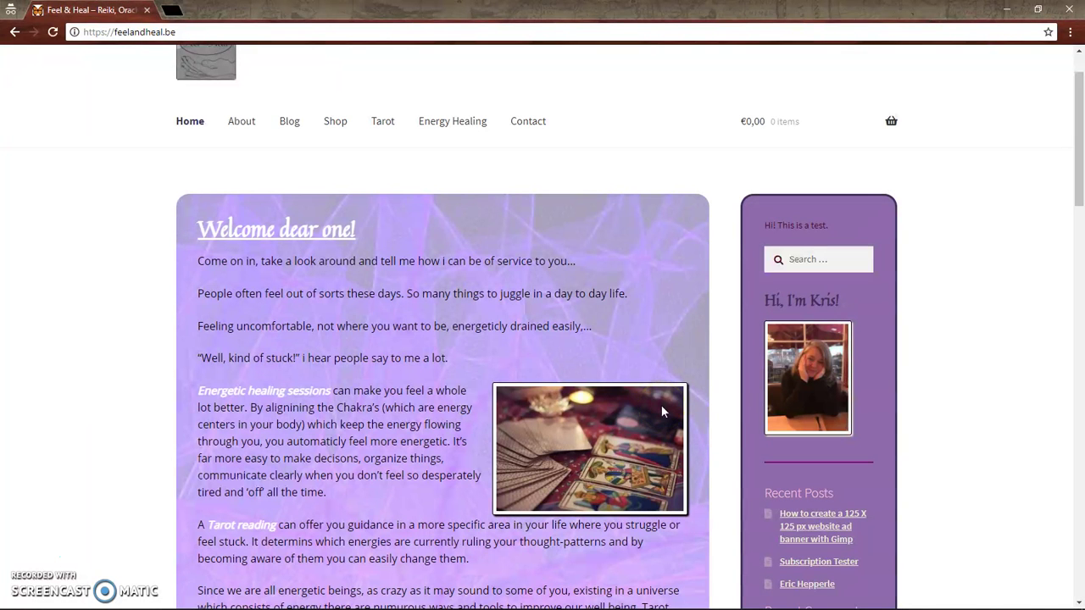
# Reload the home page in the incognito window and check the heading's size and color in the sidebar
pyautogui.press('F5')
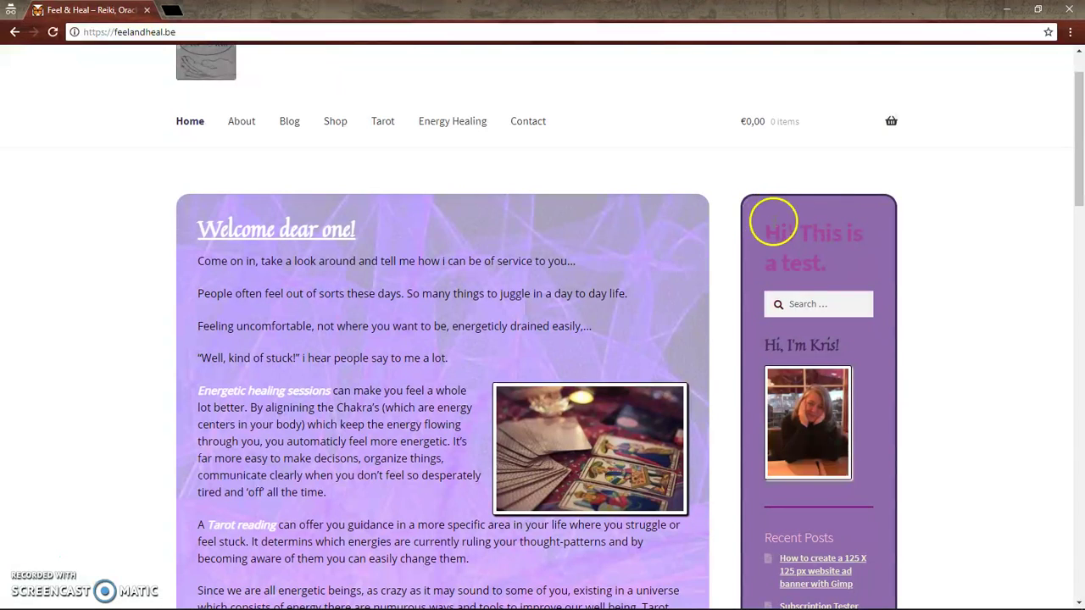
pyautogui.moveTo(766, 230); pyautogui.dragTo(844, 280)
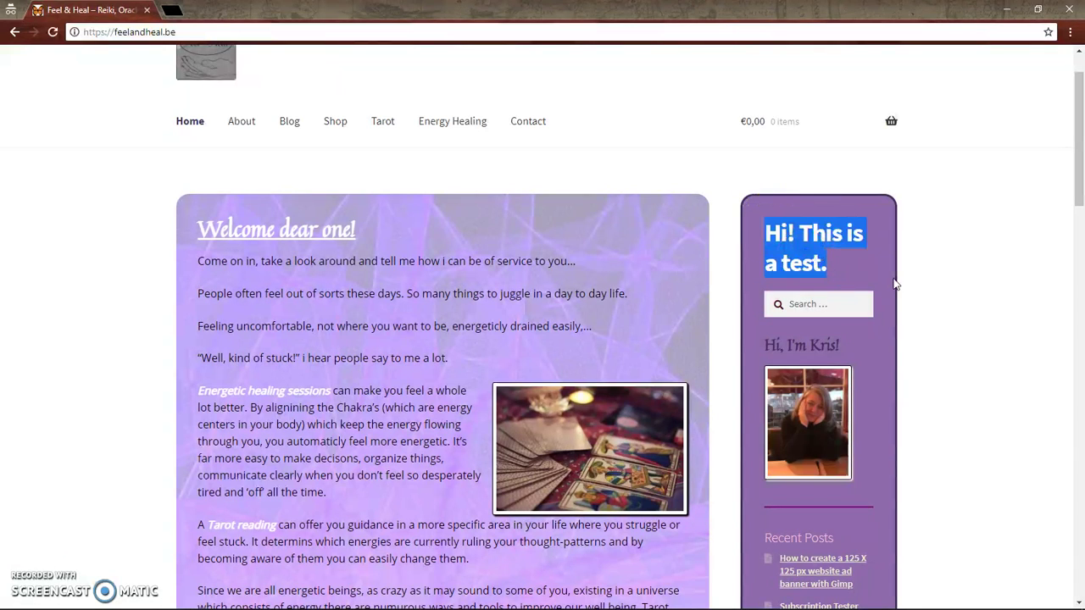
pyautogui.moveTo(767, 239); pyautogui.dragTo(852, 265)
pyautogui.click(799, 214)
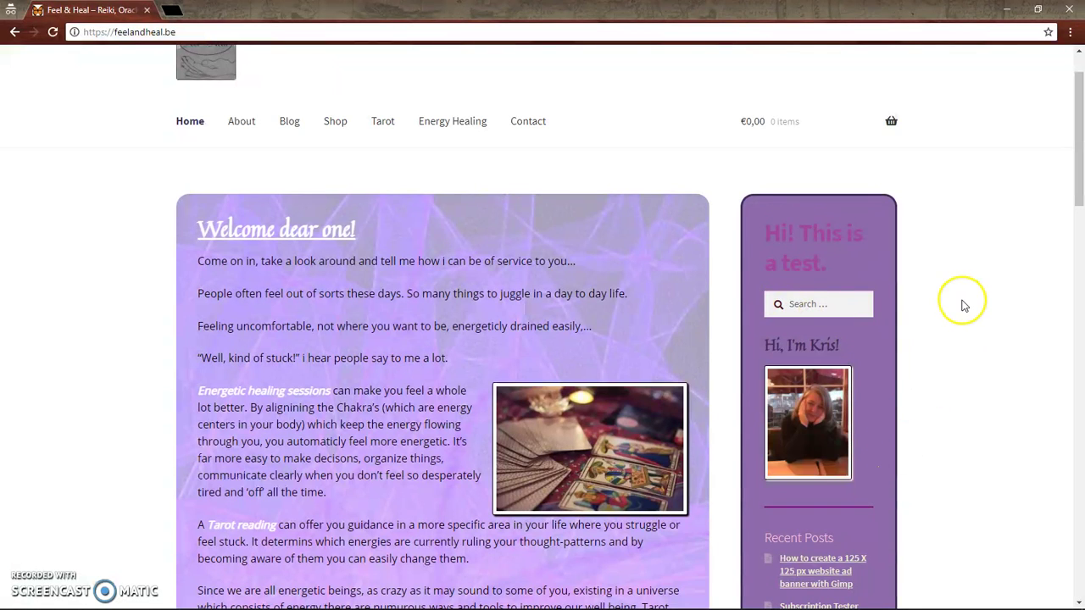
# Return to the Widgets page and add an empty style block below the h1 line, separated by a blank line
pyautogui.hotkey('alt', 'Tab')
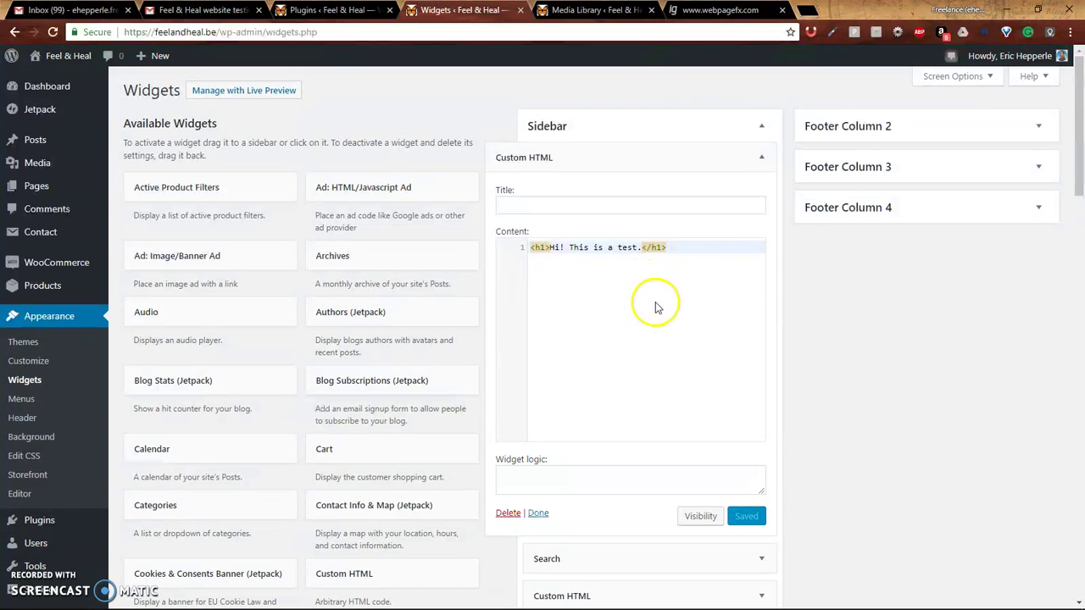
pyautogui.click(680, 251)
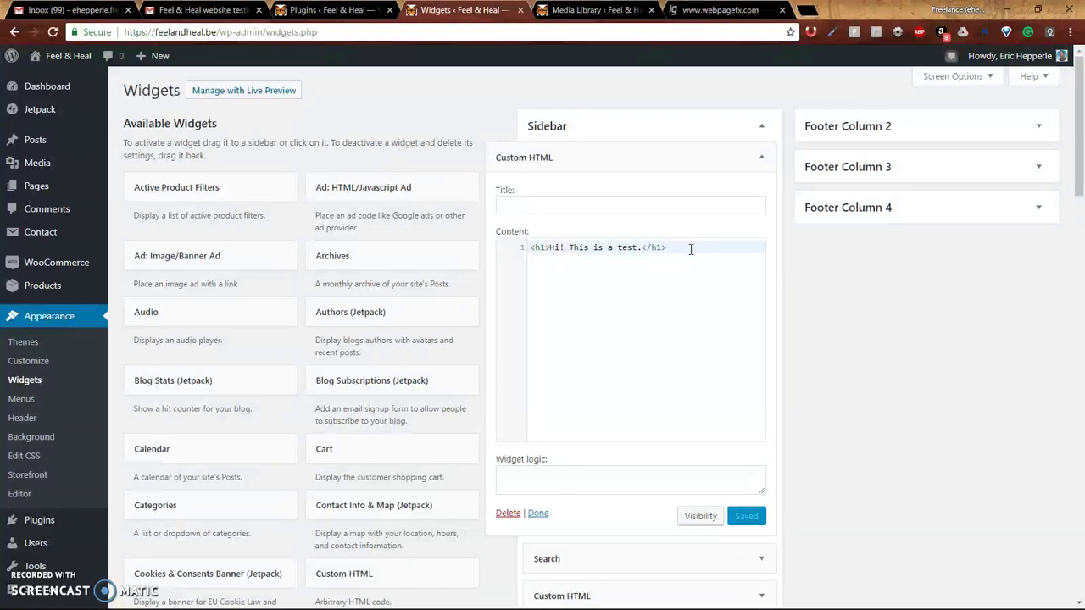
pyautogui.press('Return')
pyautogui.press('Return')
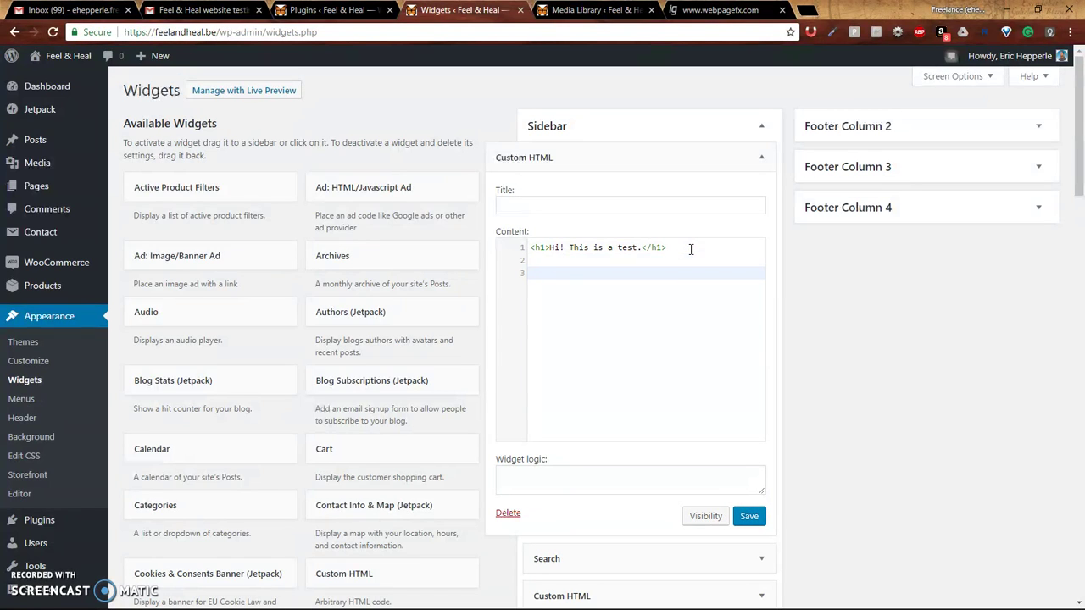
pyautogui.write('<st')
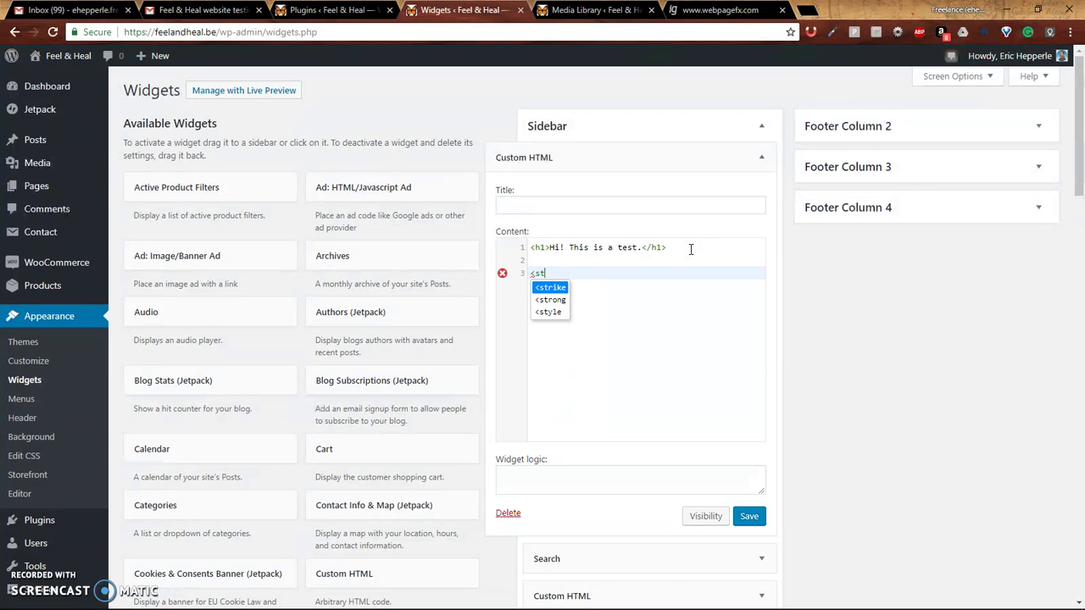
pyautogui.write('yle>')
pyautogui.press('Return')
pyautogui.press('Return')
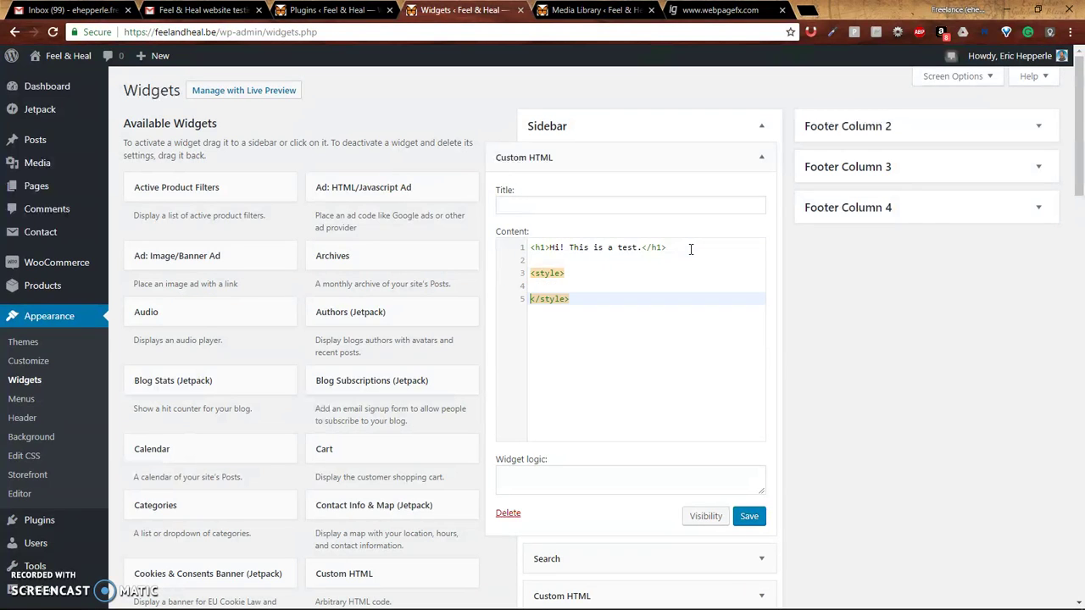
# Add an h1 rule with "color: white;" inside the style block and save the widget
pyautogui.press('Up')
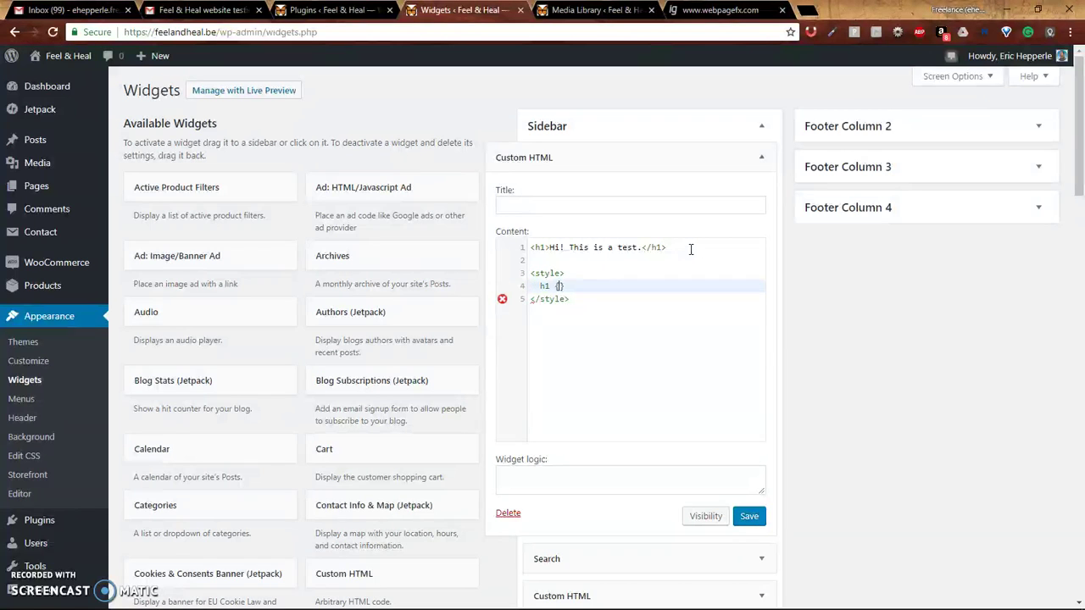
pyautogui.write('h1 {')
pyautogui.press('Return')
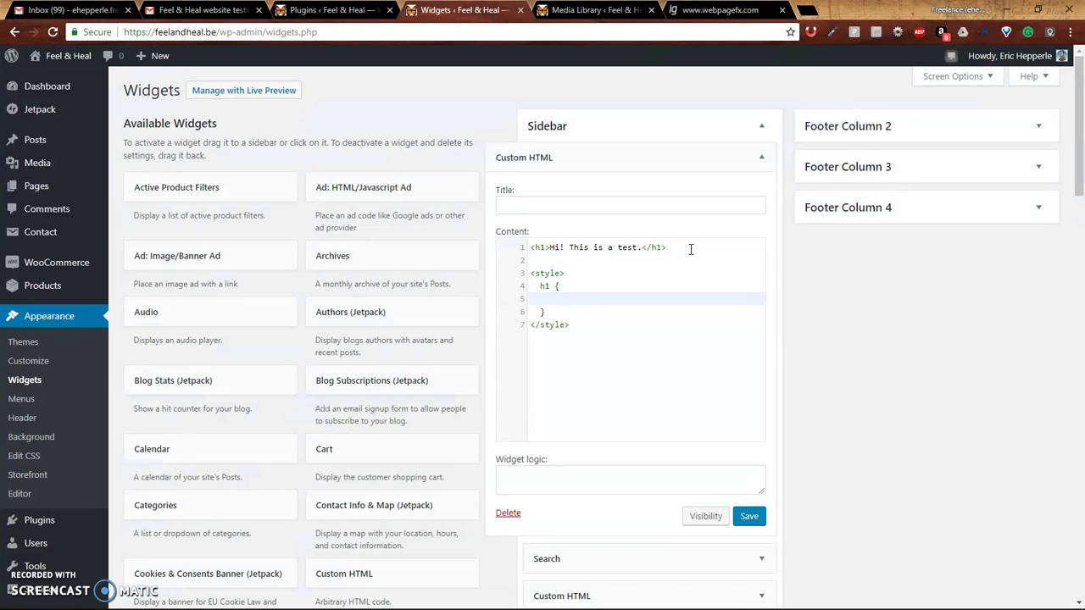
pyautogui.write('color: white;')
pyautogui.click(758, 517)
pyautogui.hotkey('ctrl', 's')
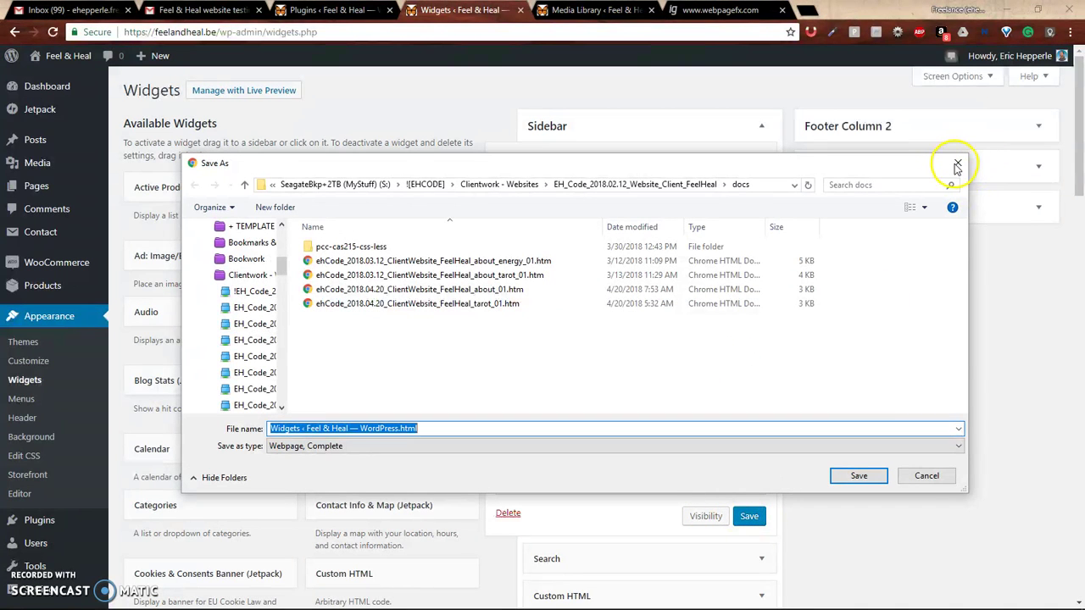
pyautogui.click(923, 477)
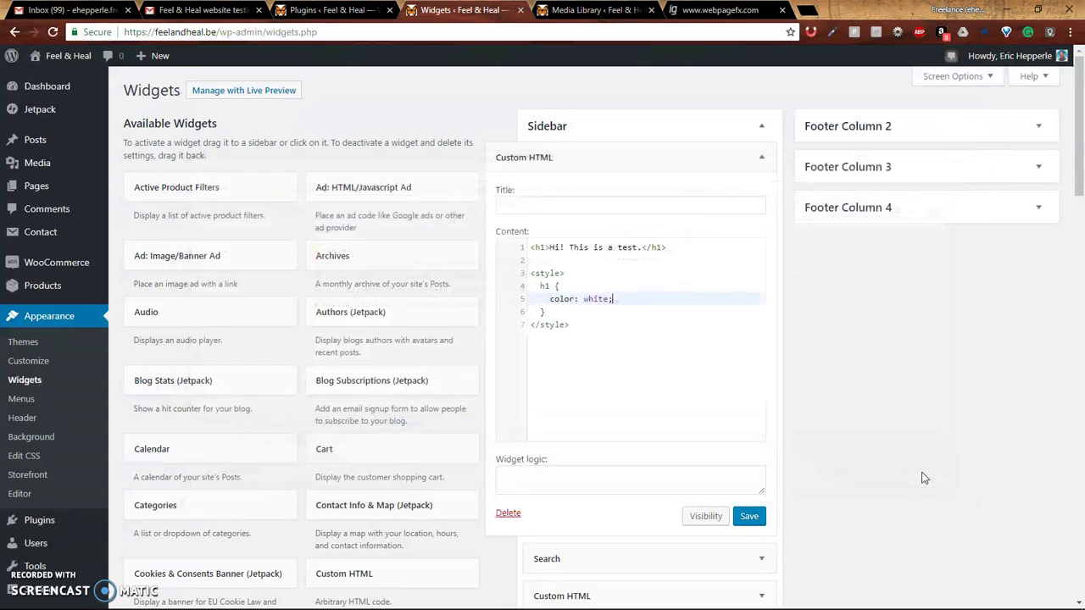
pyautogui.click(762, 518)
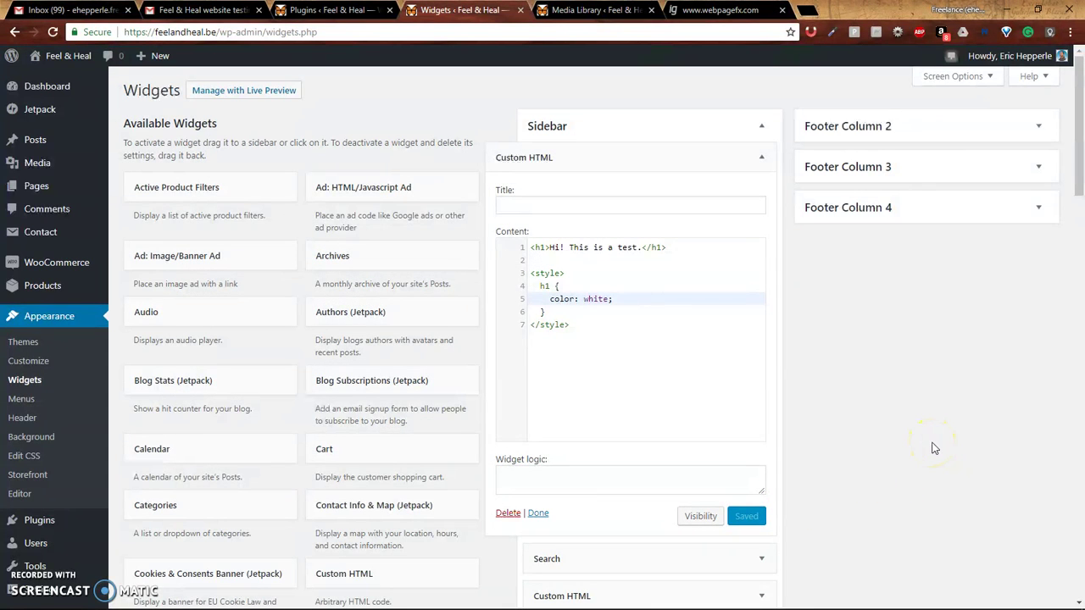
# Reload the home page in the incognito window and check the restyled sidebar heading and the rest of the page
pyautogui.hotkey('alt', 'Tab')
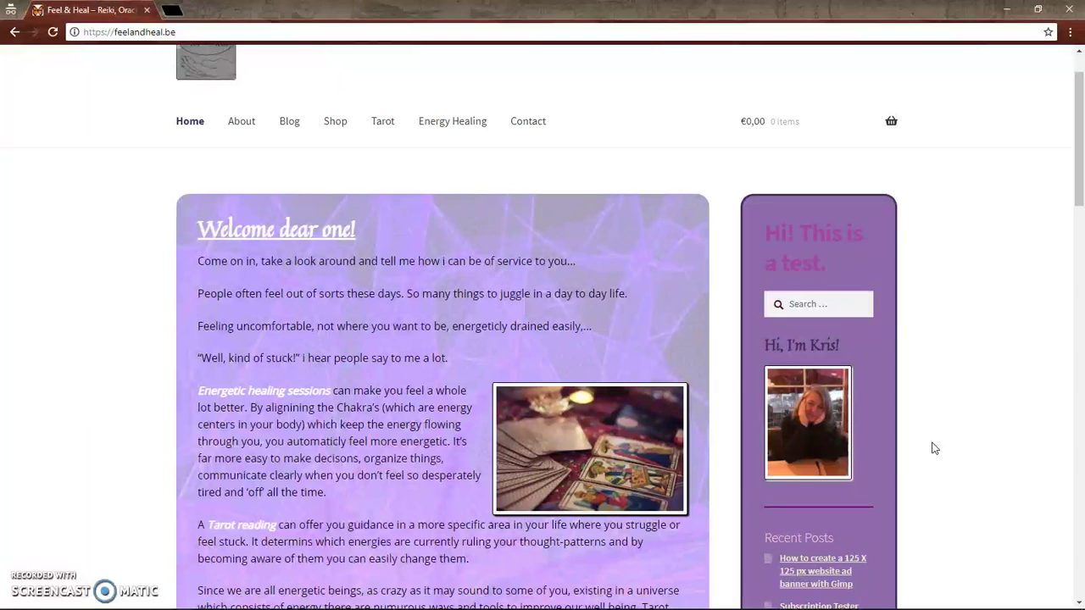
pyautogui.press('F5')
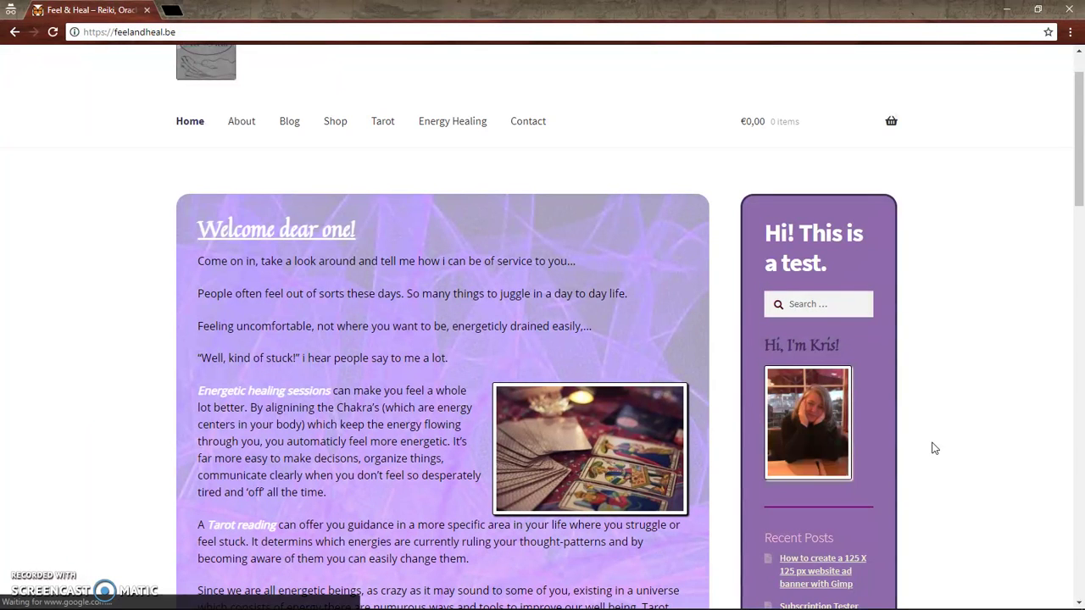
pyautogui.scroll(-12, 934, 449)
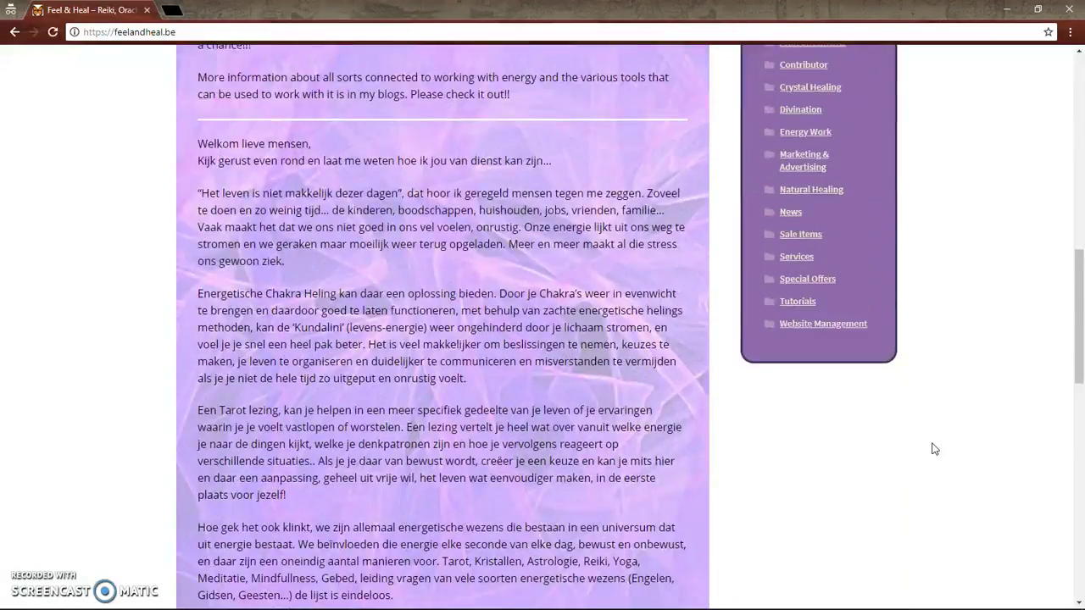
pyautogui.scroll(10, 934, 449)
pyautogui.scroll(3, 934, 449)
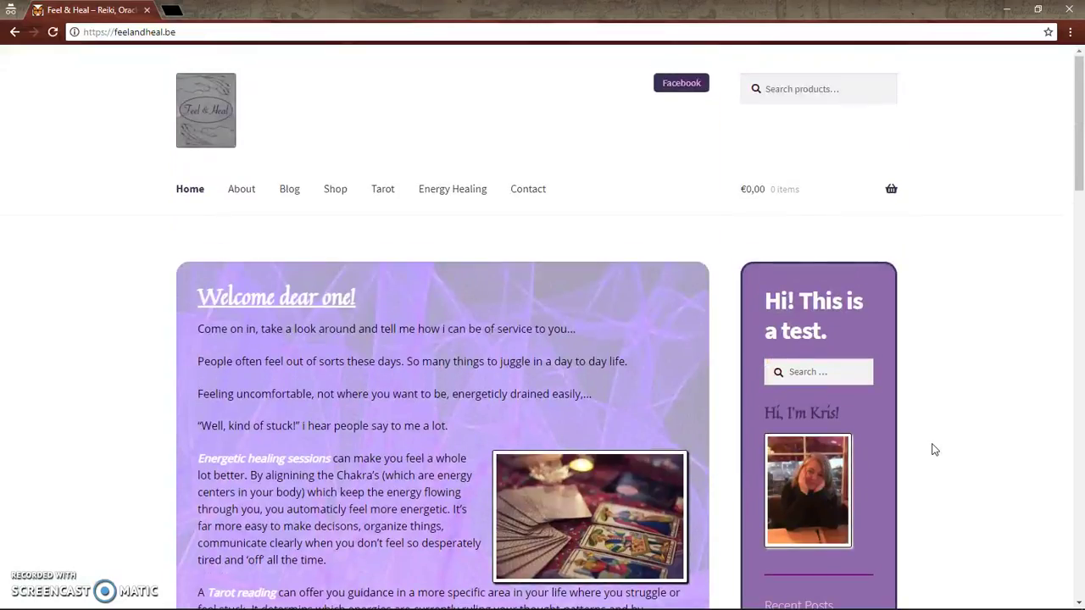
# Return to the Widgets page and start an img tag with an empty src attribute below the style block
pyautogui.hotkey('alt', 'Tab')
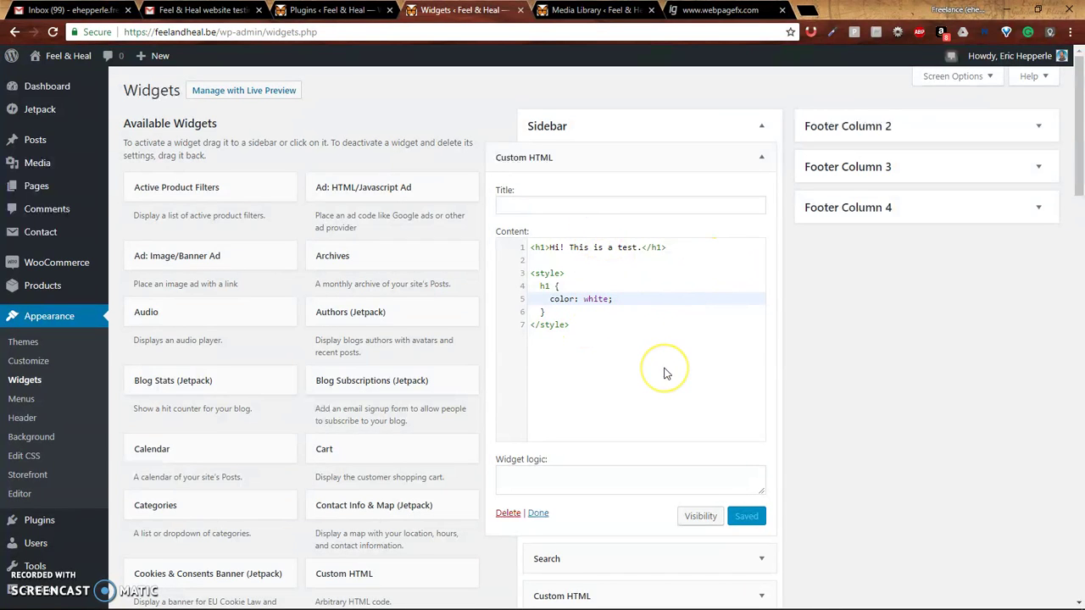
pyautogui.scroll(-2, 666, 371)
pyautogui.scroll(2, 666, 374)
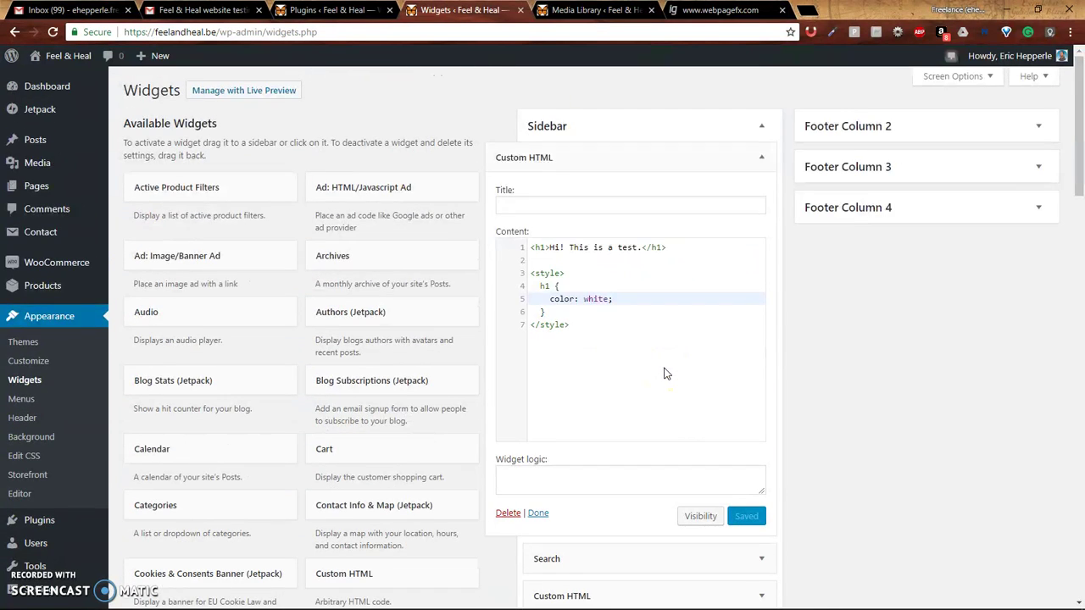
pyautogui.click(580, 349)
pyautogui.press('Return')
pyautogui.press('Return')
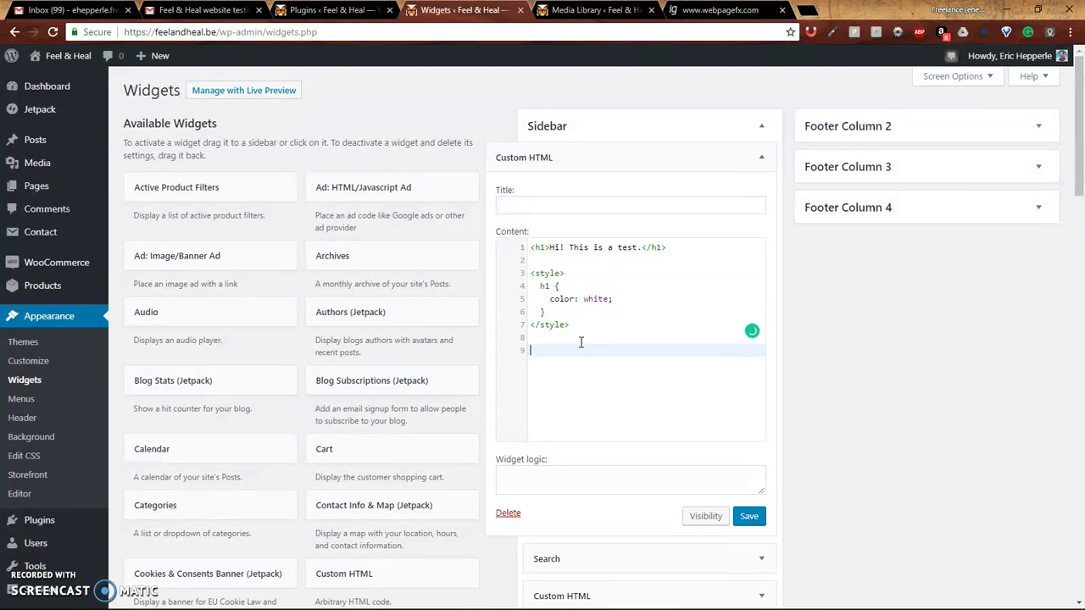
pyautogui.write('<im')
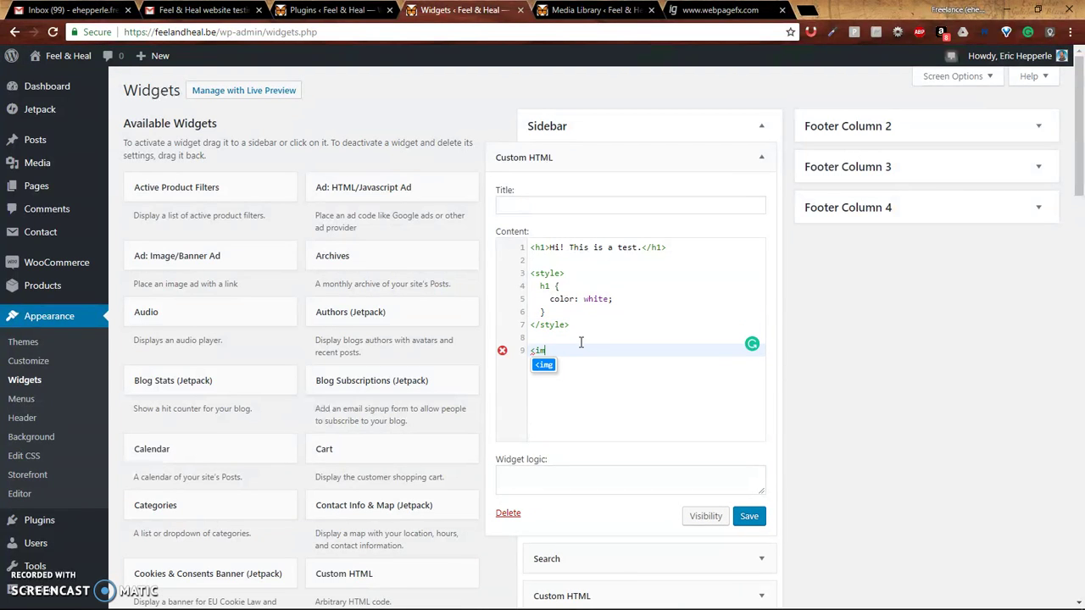
pyautogui.write('g src="')
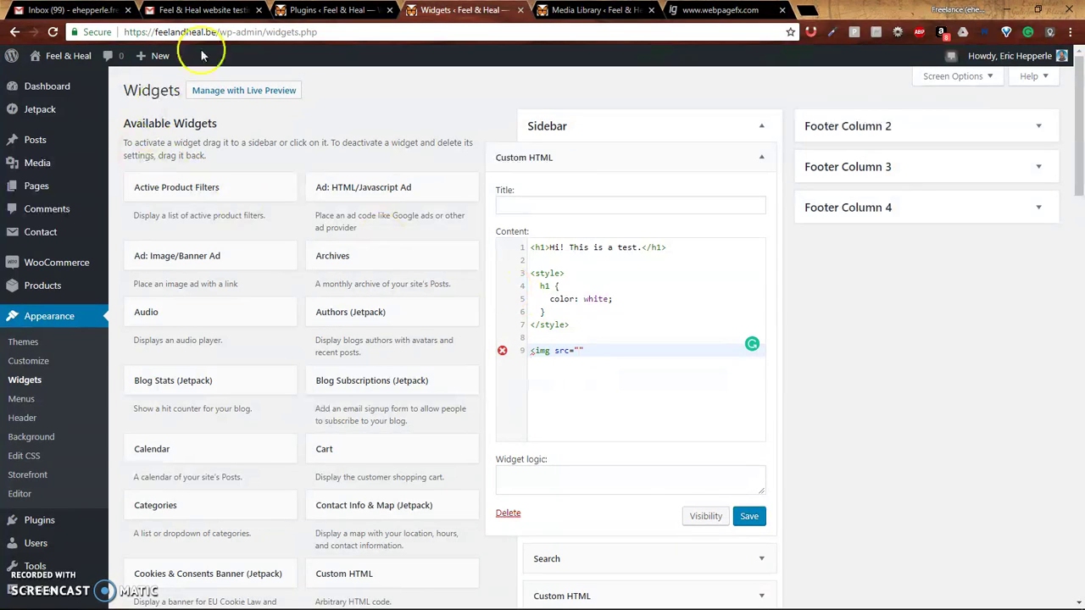
# Copy the sampleAdvert_125px_23.jpg URL from the Notepad++ notes and return to the Widgets page
pyautogui.hotkey('alt', 'Tab')
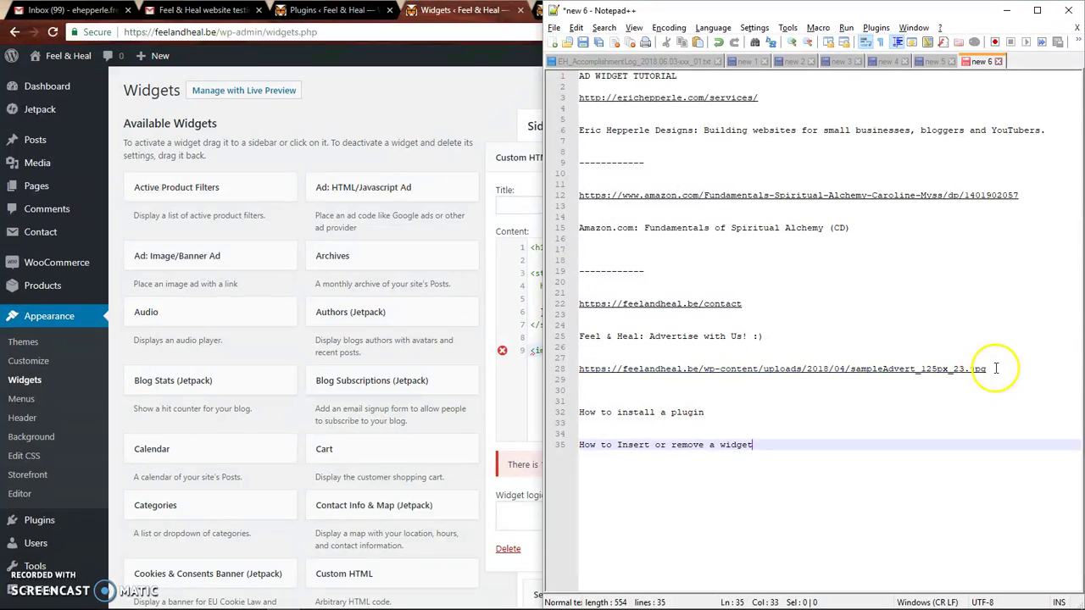
pyautogui.moveTo(996, 368); pyautogui.dragTo(514, 368)
pyautogui.hotkey('ctrl', 'c')
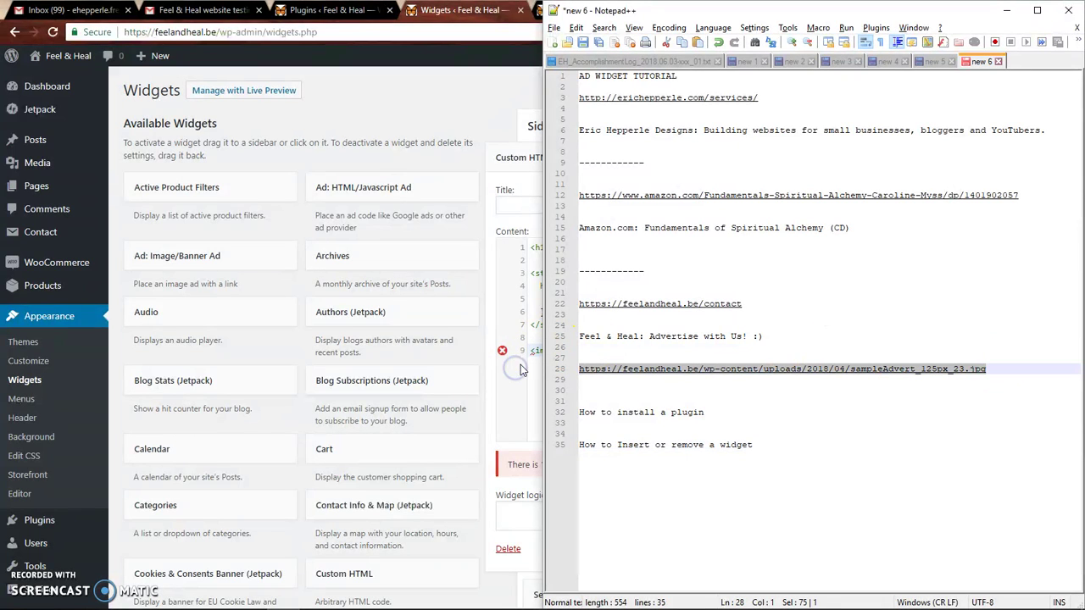
pyautogui.hotkey('alt', 'Tab')
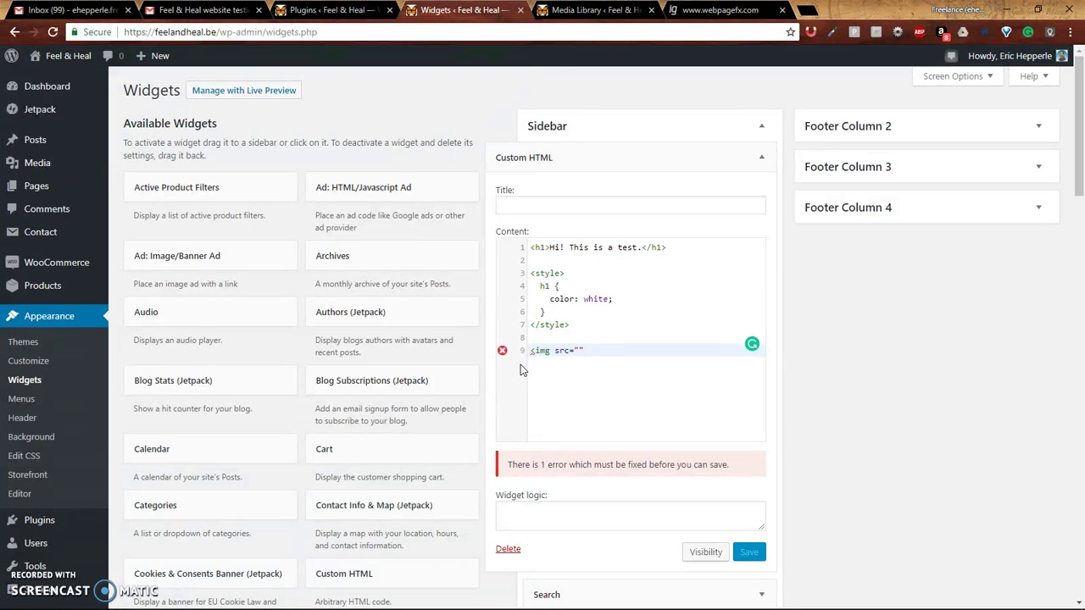
# Insert the copied sampleAdvert_125px_23.jpg URL as the img src, close the tag and save the widget
pyautogui.hotkey('ctrl', 'v')
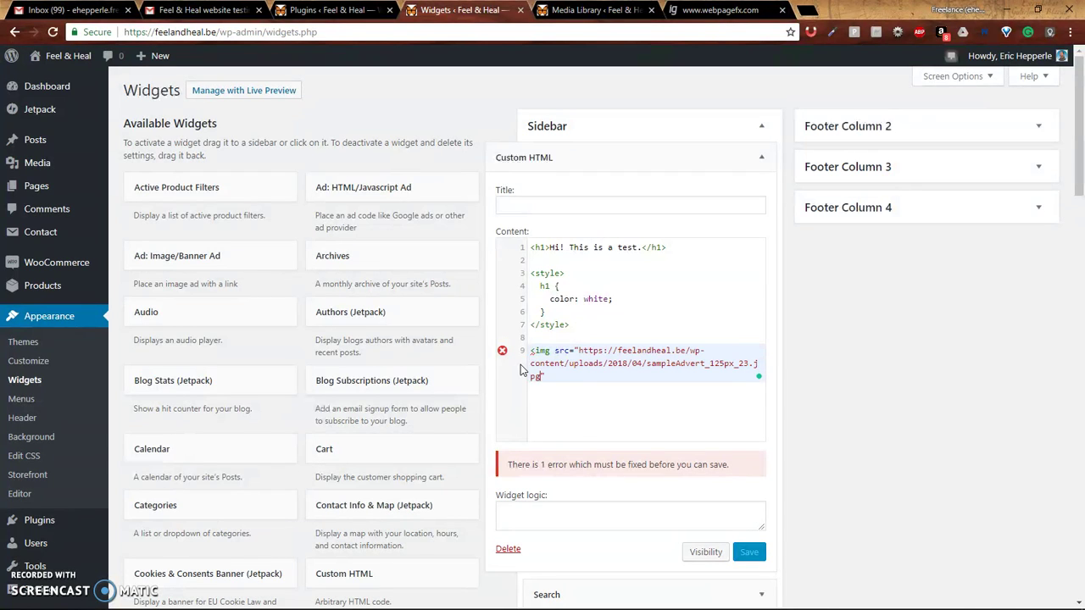
pyautogui.click(571, 417)
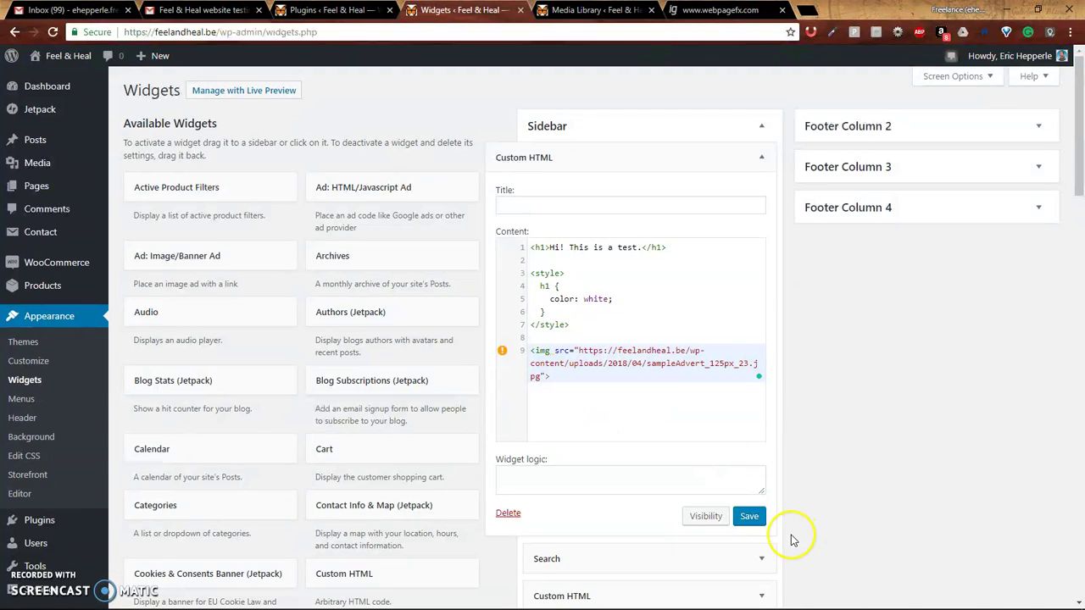
pyautogui.click(751, 519)
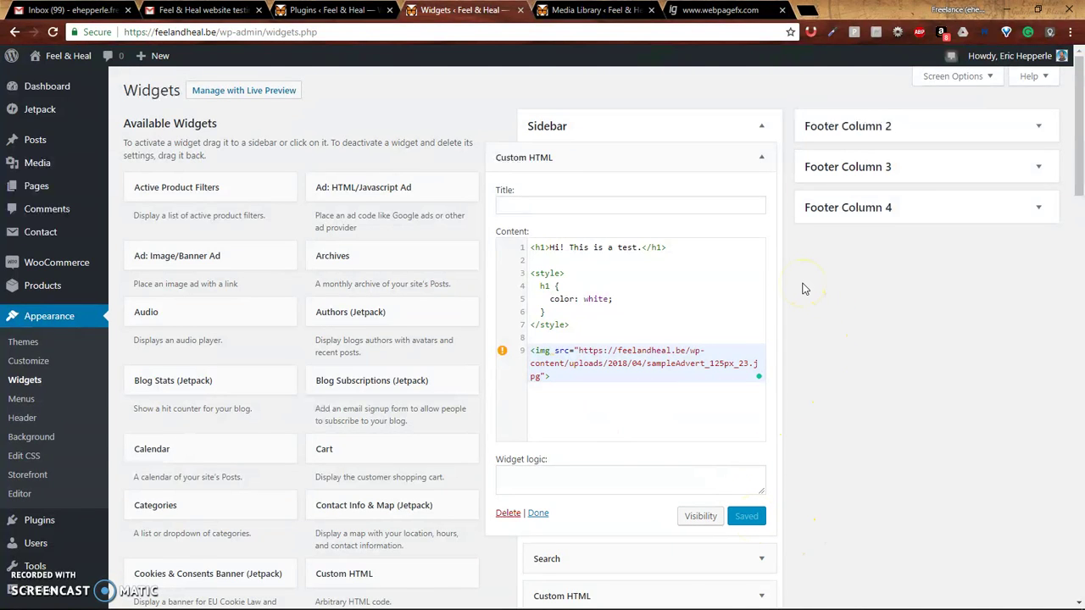
pyautogui.moveTo(504, 355)
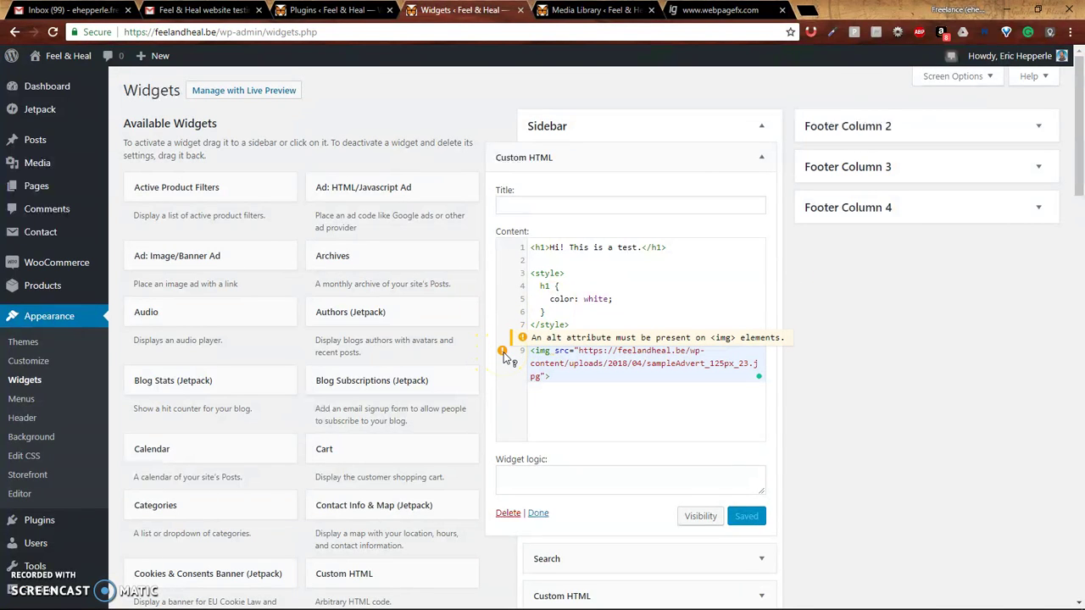
# Reload the home page in the incognito window, check the ad image in the sidebar and return to the Widgets page
pyautogui.hotkey('alt', 'Tab')
pyautogui.hotkey('alt', 'Tab')
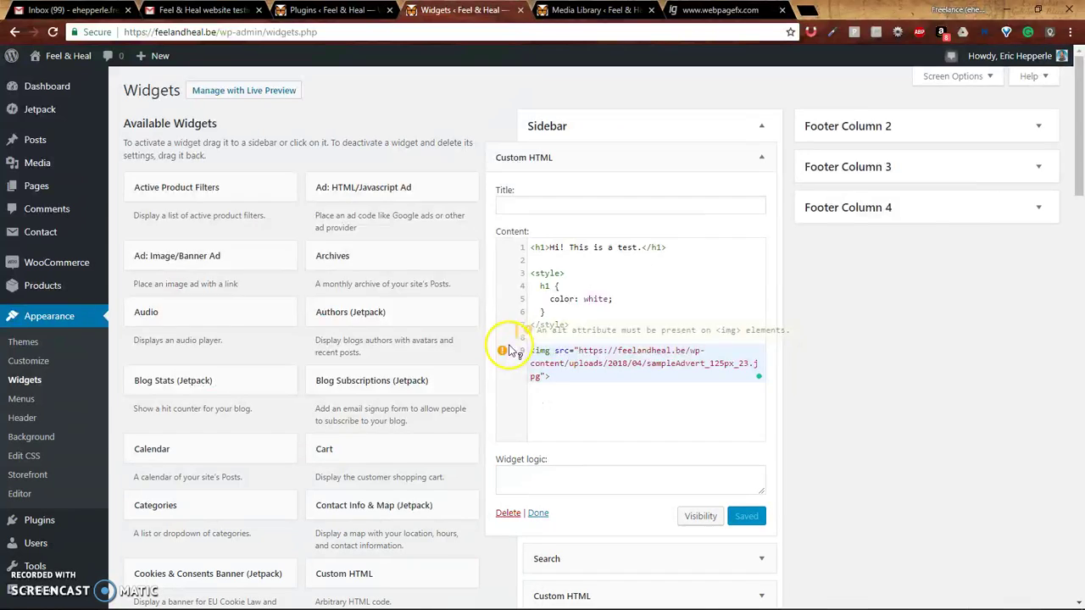
pyautogui.hotkey('alt', 'Tab')
pyautogui.press('Tab')
pyautogui.press('F5')
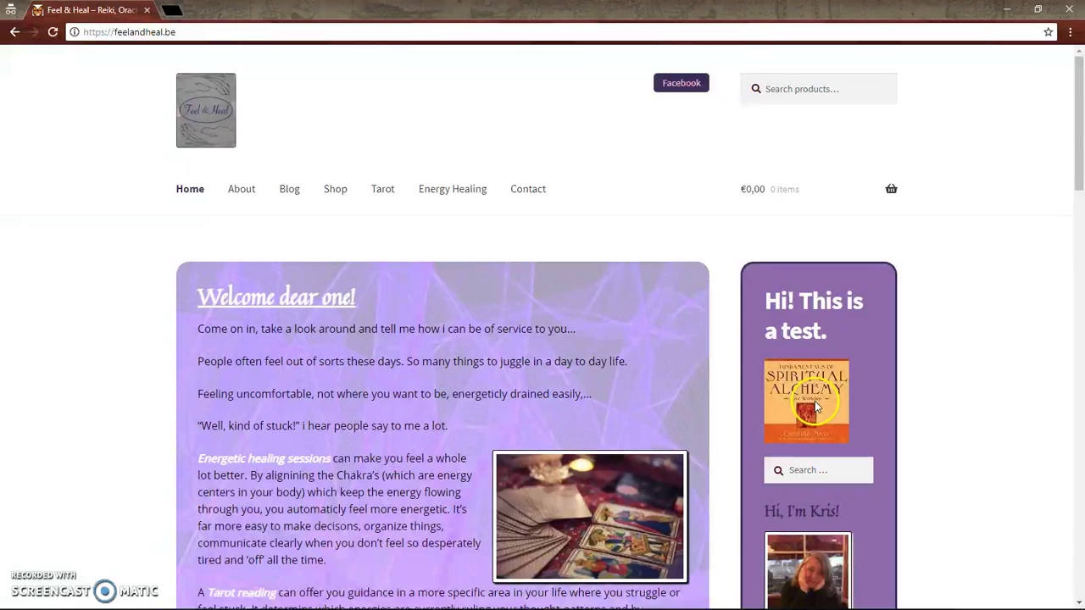
pyautogui.scroll(-3, 888, 405)
pyautogui.scroll(3, 888, 405)
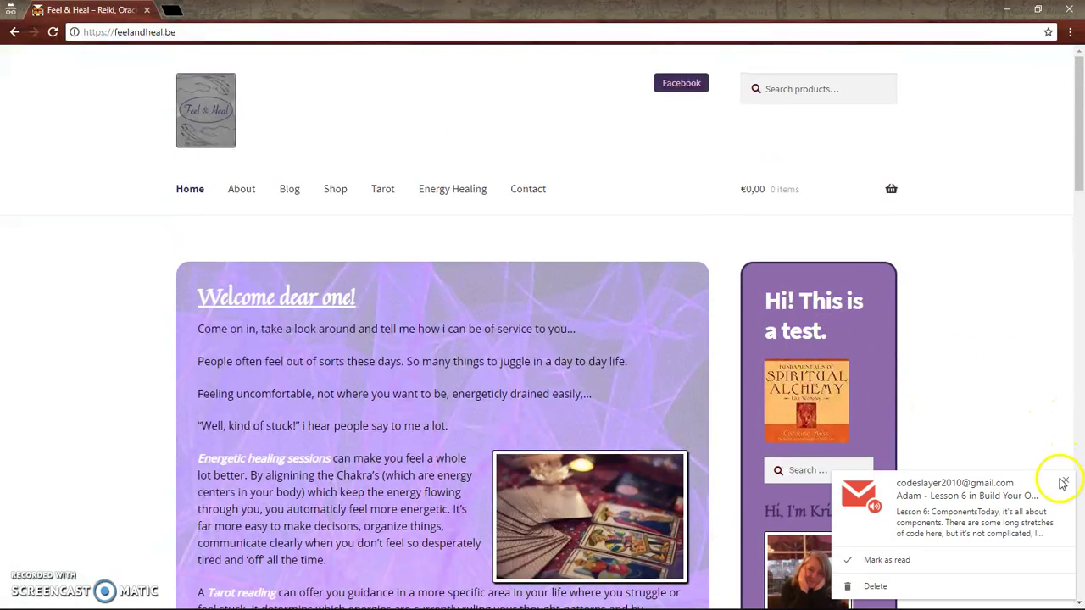
pyautogui.click(1062, 479)
pyautogui.hotkey('alt', 'Tab')
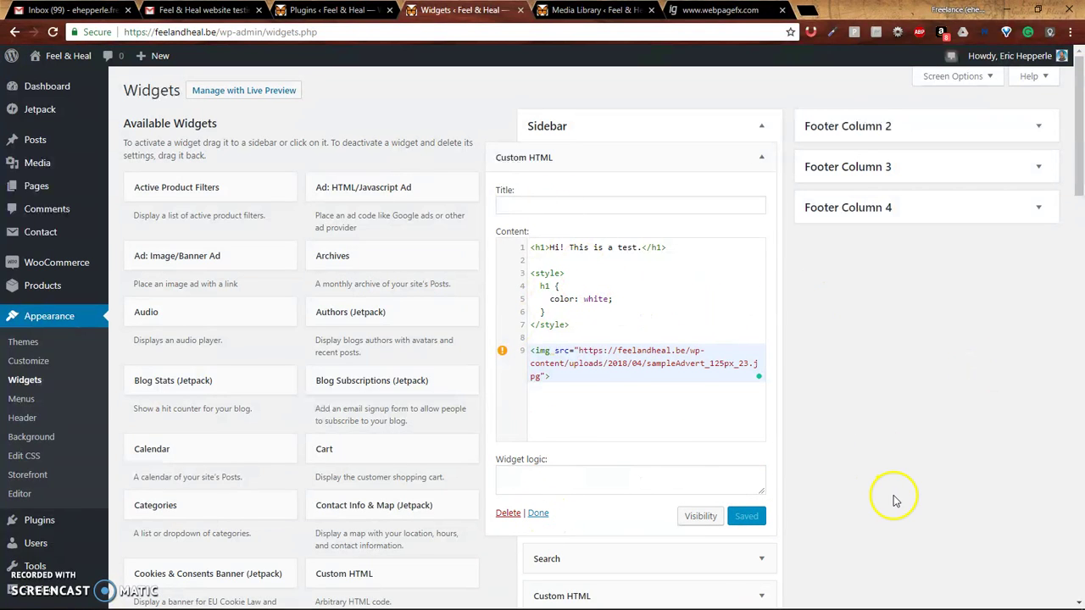
# Collapse the Custom HTML widget, check the live sidebar order, and move the widget between Recent Posts and Recent Comments
pyautogui.click(762, 157)
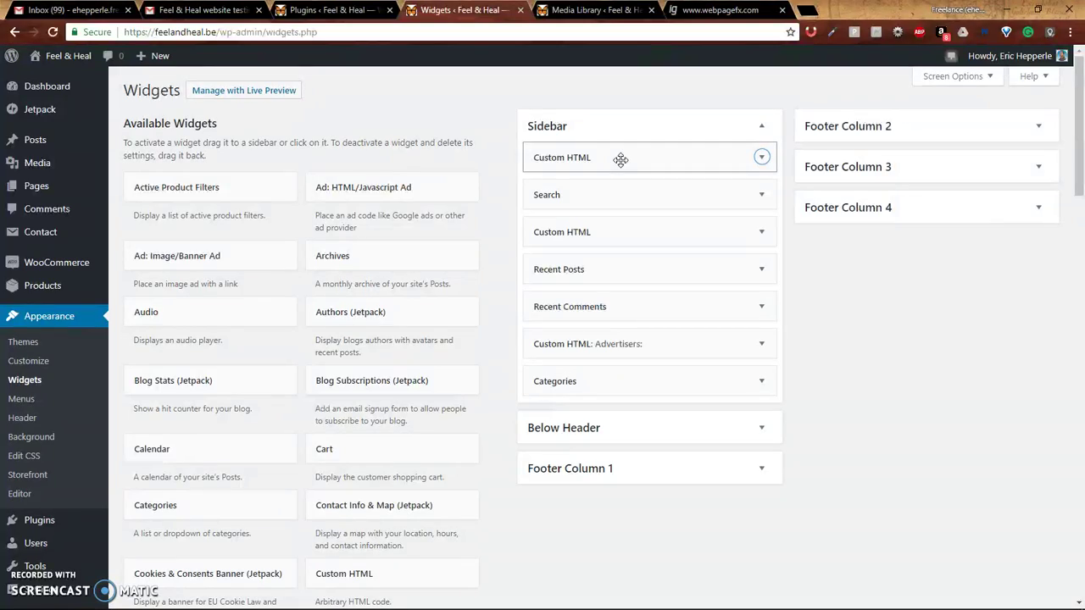
pyautogui.hotkey('alt', 'Tab')
pyautogui.scroll(-4, 932, 378)
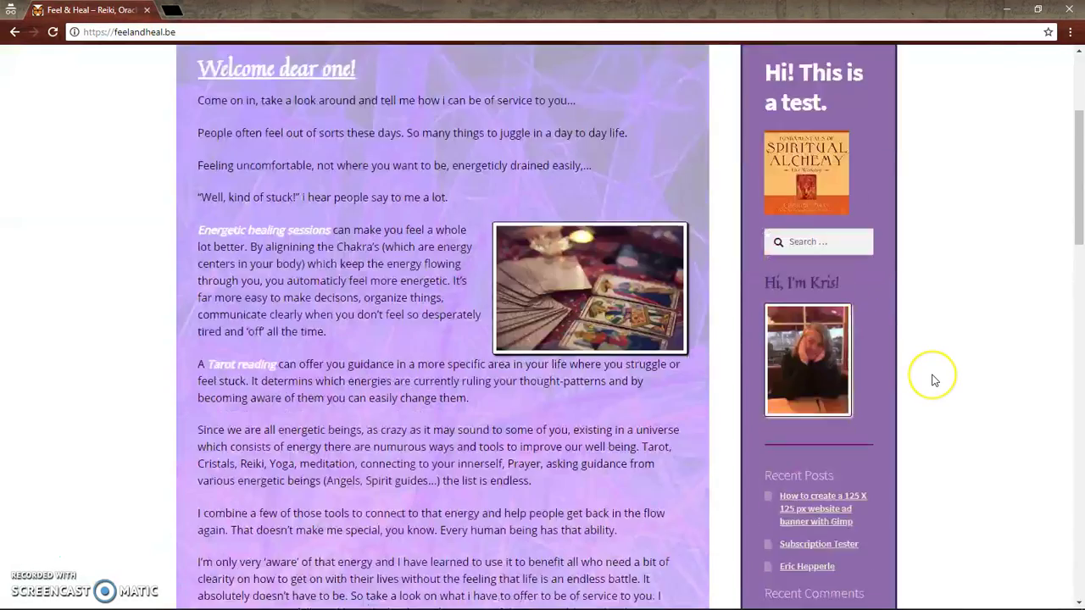
pyautogui.scroll(-2, 932, 380)
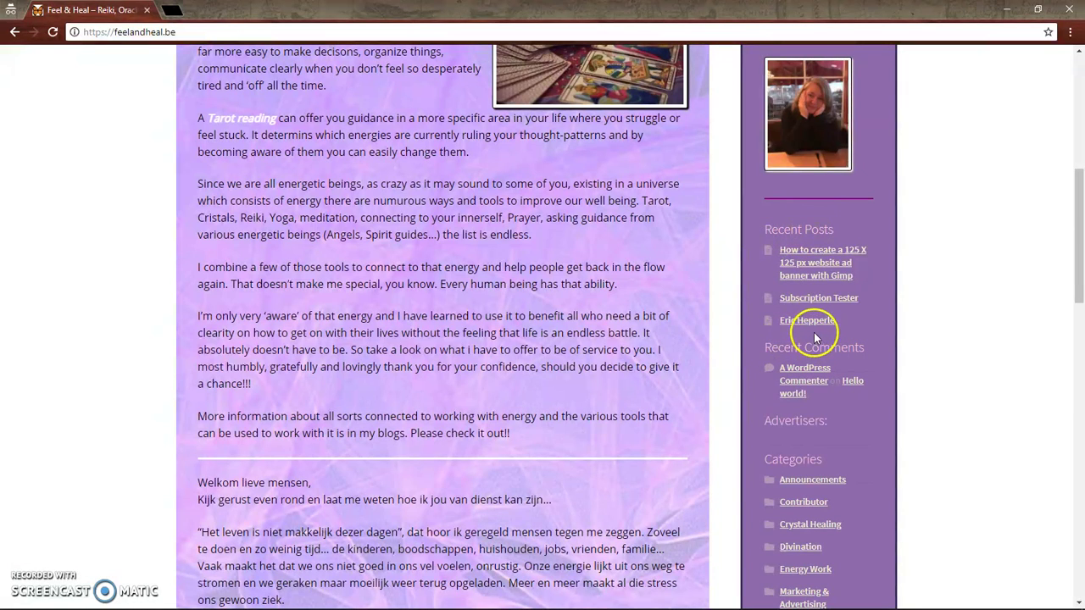
pyautogui.hotkey('alt', 'Tab')
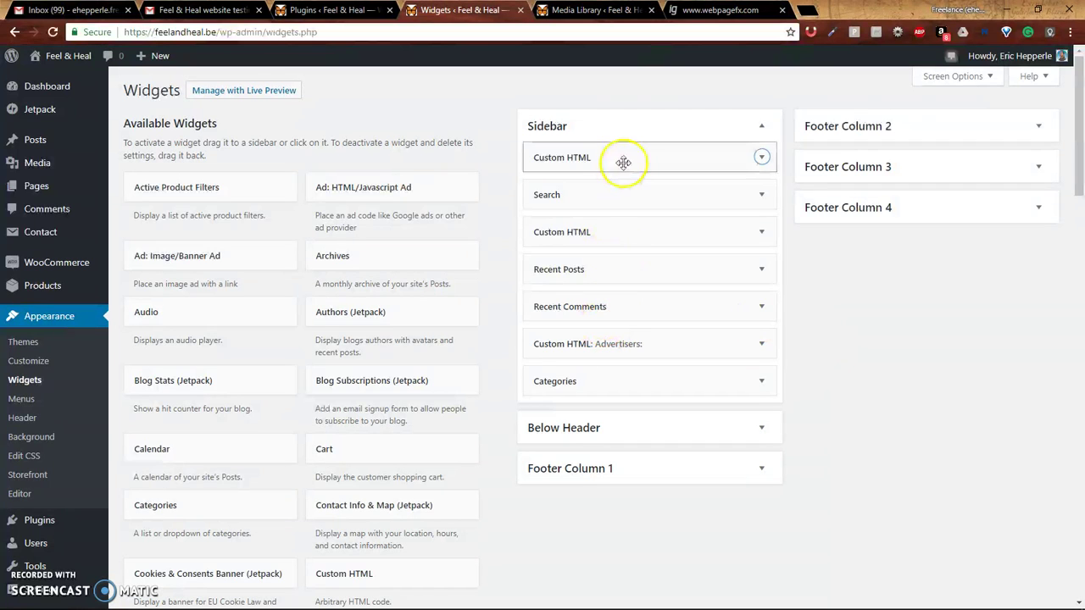
pyautogui.moveTo(622, 161); pyautogui.dragTo(628, 271)
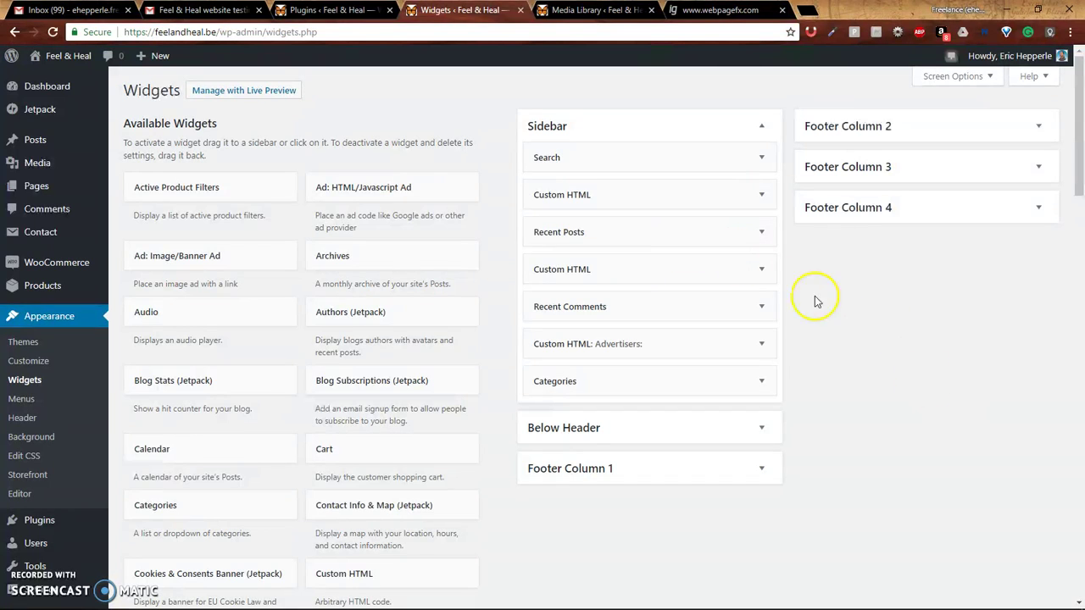
# Expand the moved Custom HTML widget to check its content and save state, and collapse it again
pyautogui.click(757, 271)
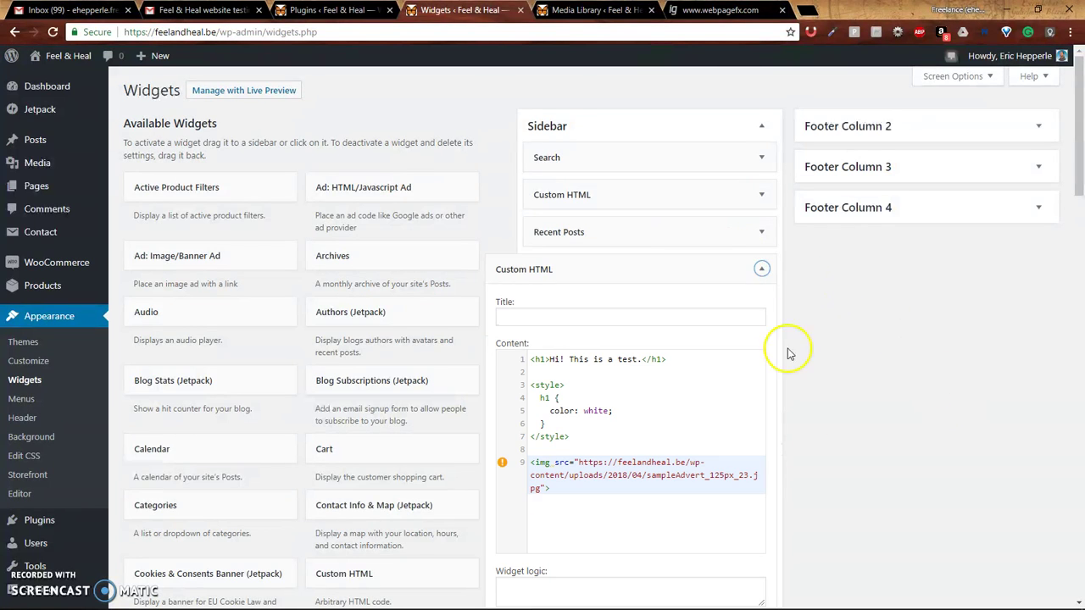
pyautogui.scroll(-2, 788, 288)
pyautogui.scroll(2, 746, 218)
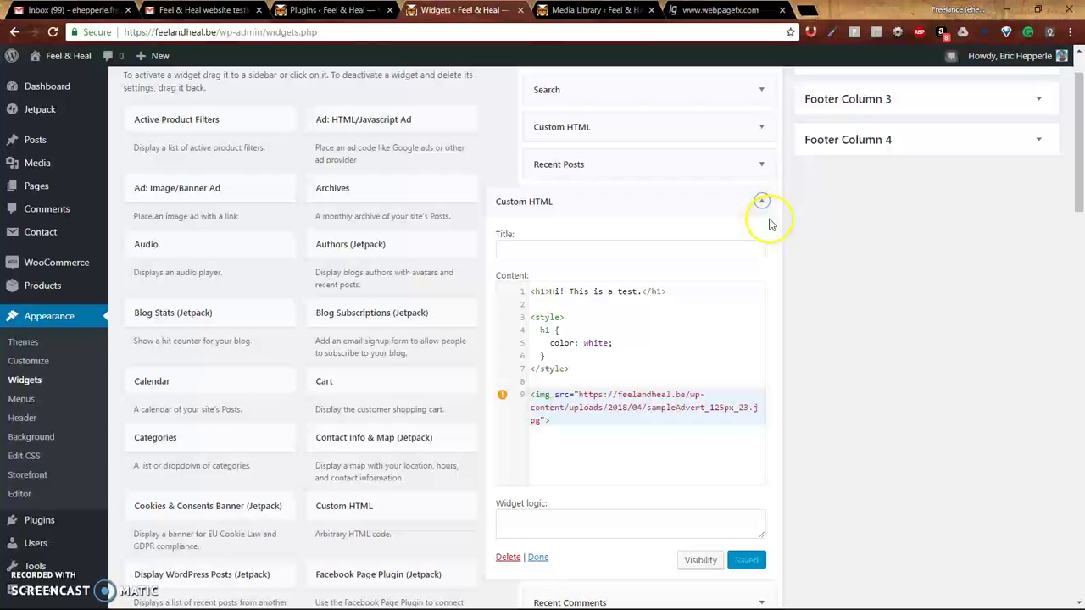
pyautogui.click(762, 203)
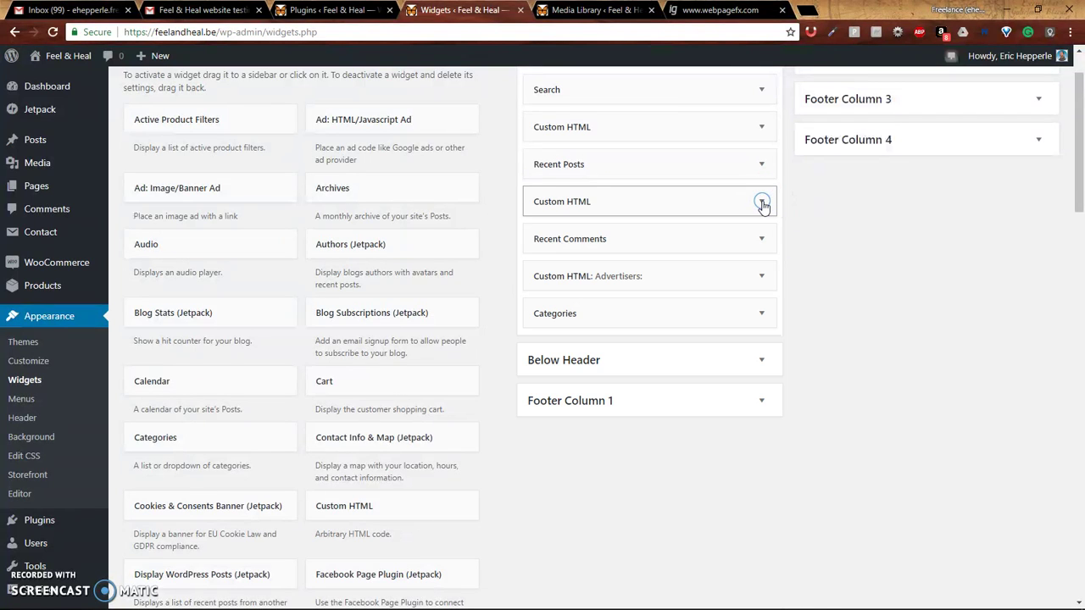
pyautogui.click(763, 202)
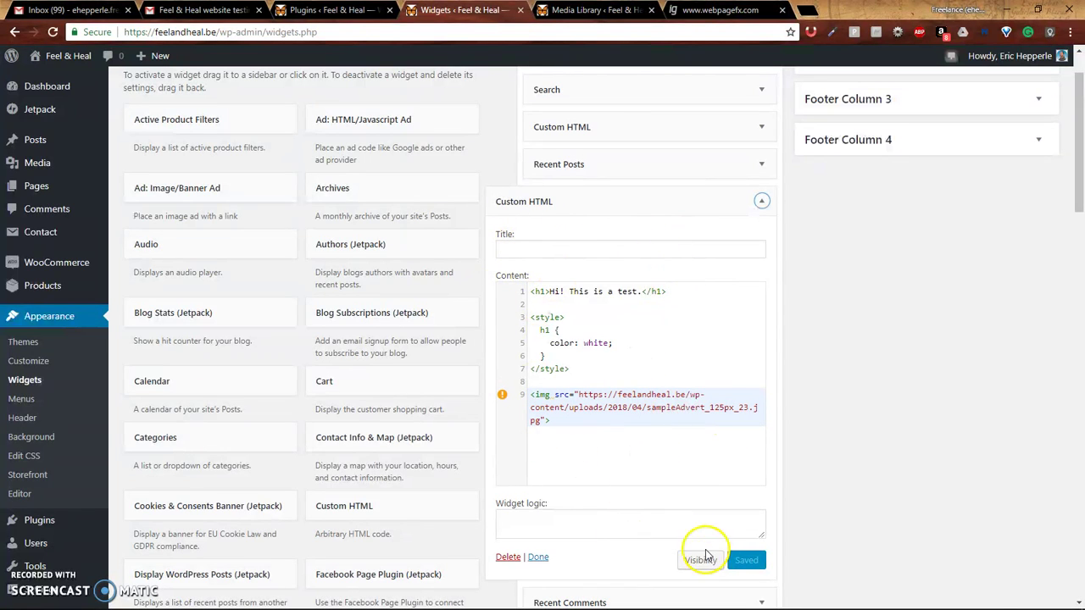
pyautogui.click(761, 202)
pyautogui.scroll(1, 731, 449)
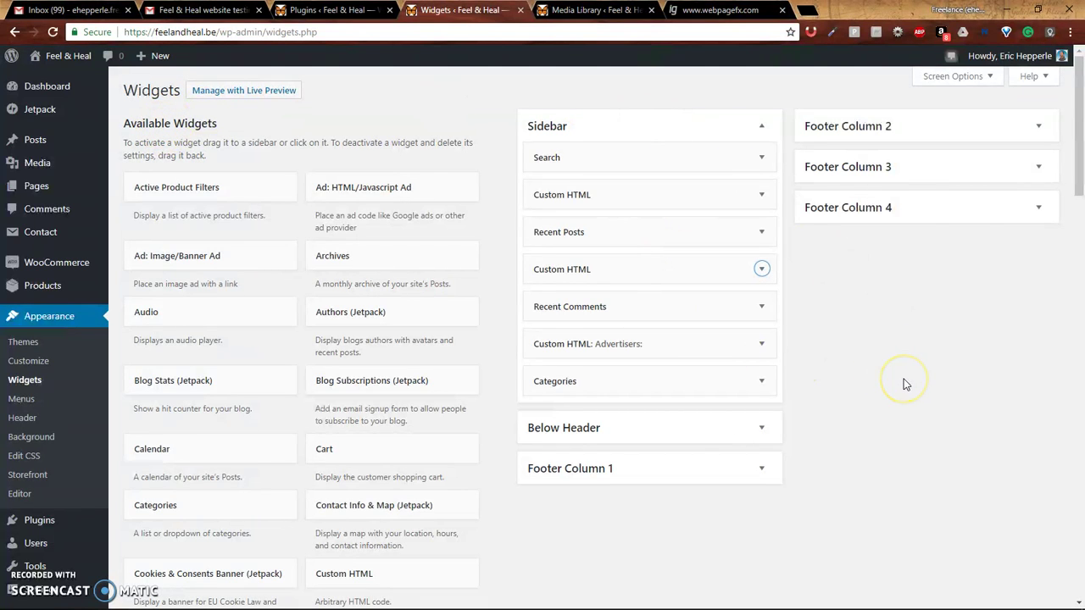
# Reload the home page in the incognito window, check the widget's new place in the sidebar and return to the Widgets page
pyautogui.hotkey('alt', 'Tab')
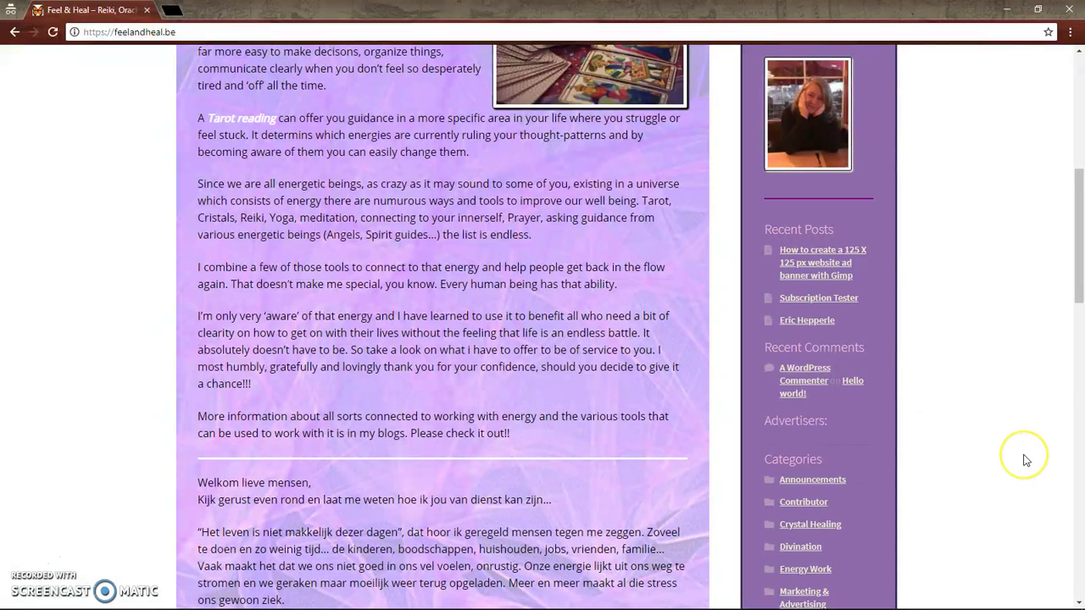
pyautogui.press('F5')
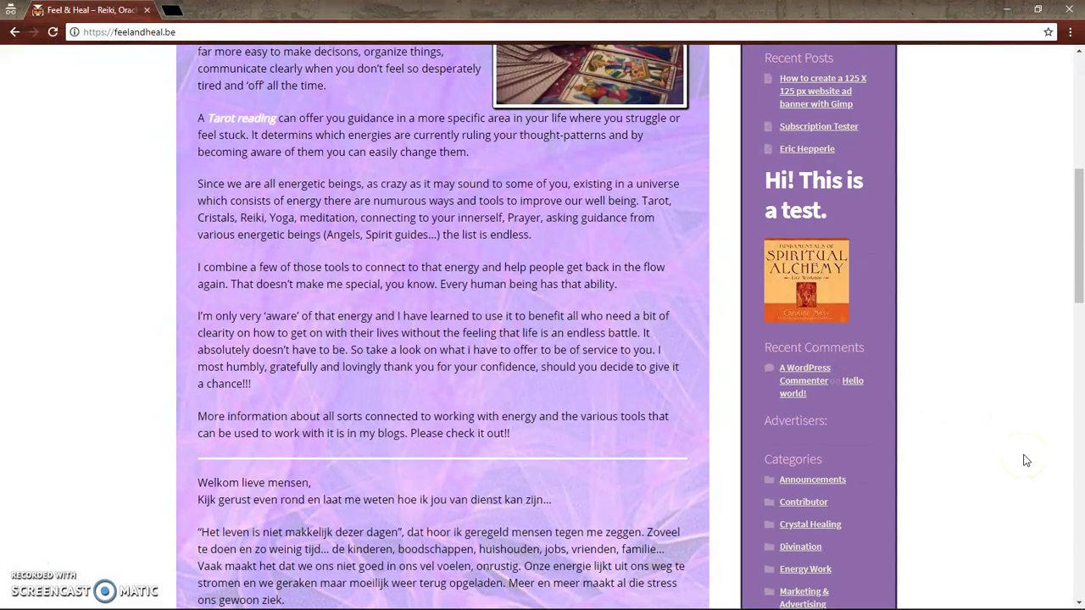
pyautogui.scroll(3, 988, 344)
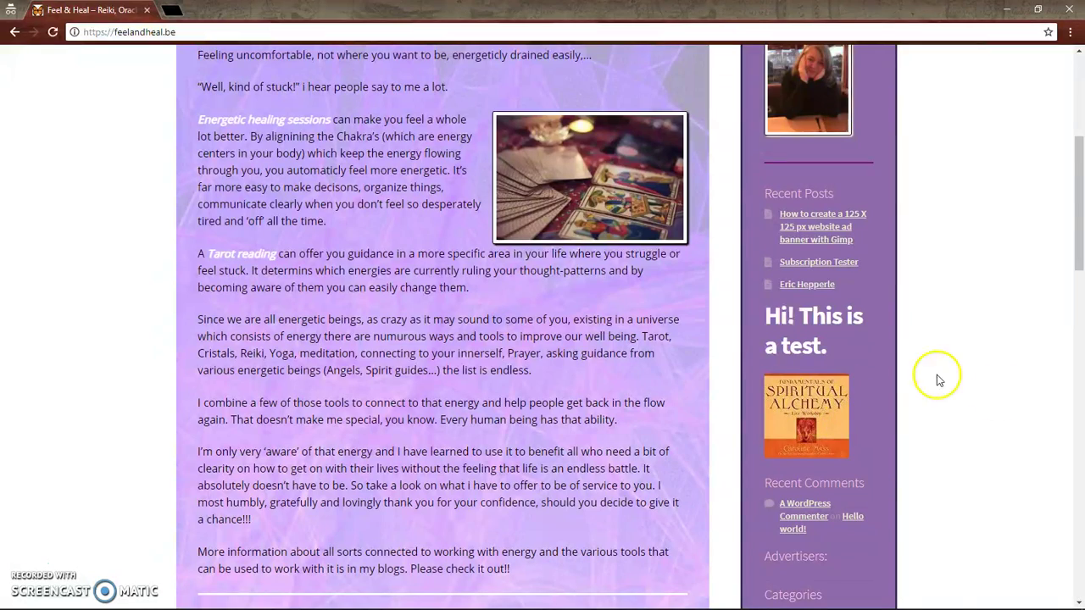
pyautogui.scroll(1, 1008, 477)
pyautogui.hotkey('alt', 'Tab')
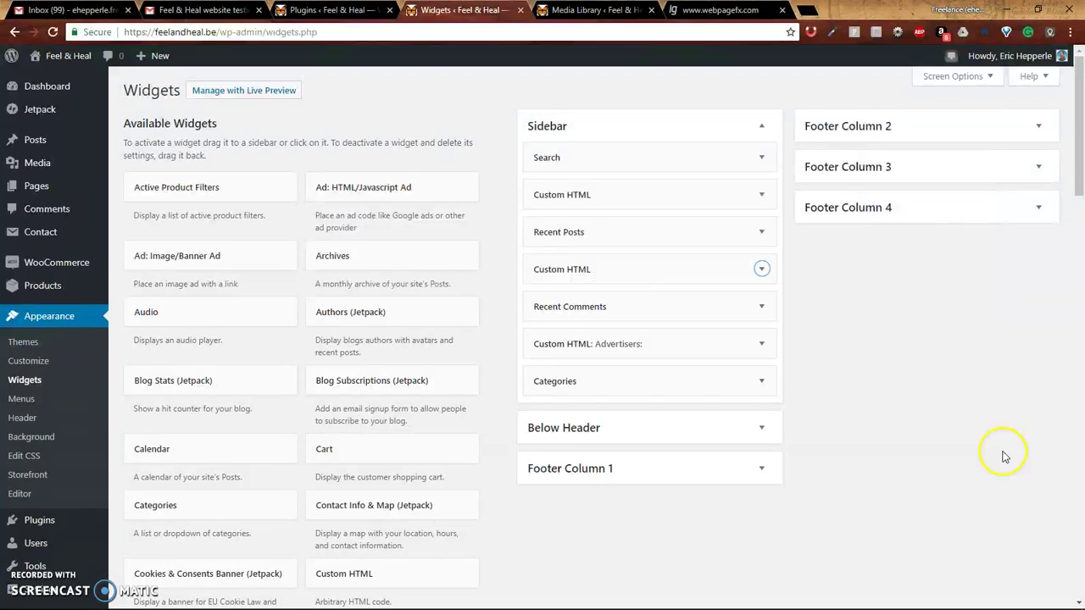
# Look through the available widgets and the Inactive Widgets area on the Widgets page
pyautogui.scroll(-9, 811, 320)
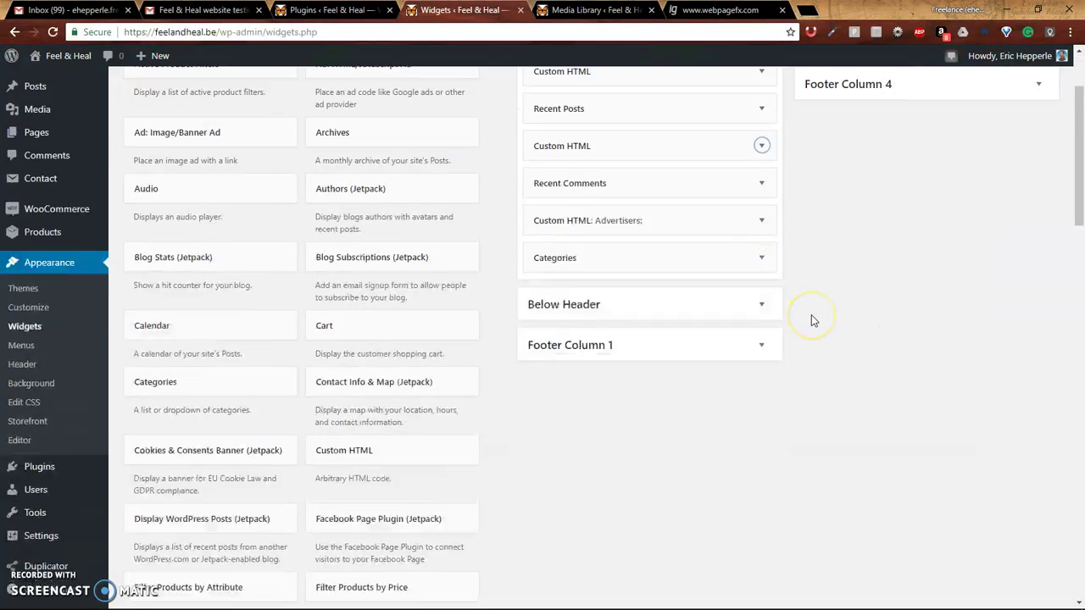
pyautogui.scroll(-10, 810, 321)
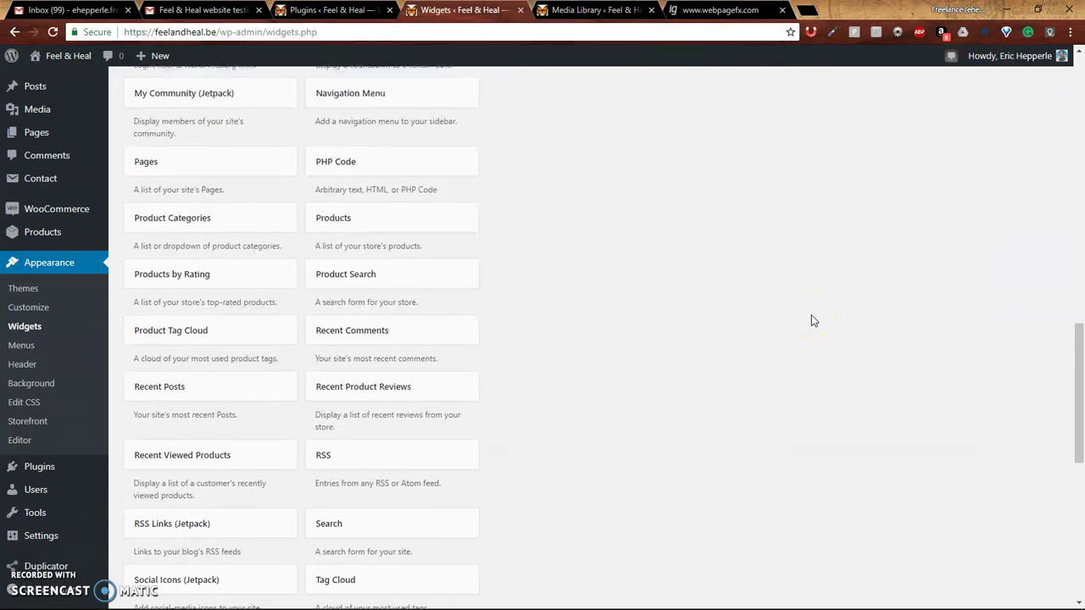
pyautogui.scroll(4, 810, 315)
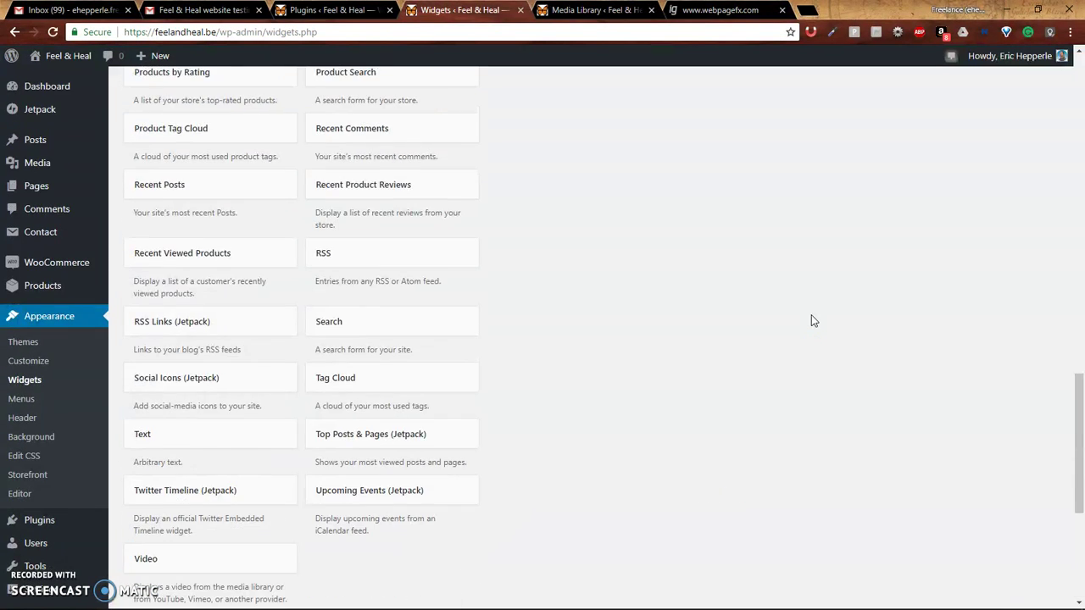
pyautogui.scroll(-4, 811, 315)
pyautogui.scroll(2, 811, 315)
pyautogui.scroll(-2, 811, 315)
pyautogui.click(803, 327)
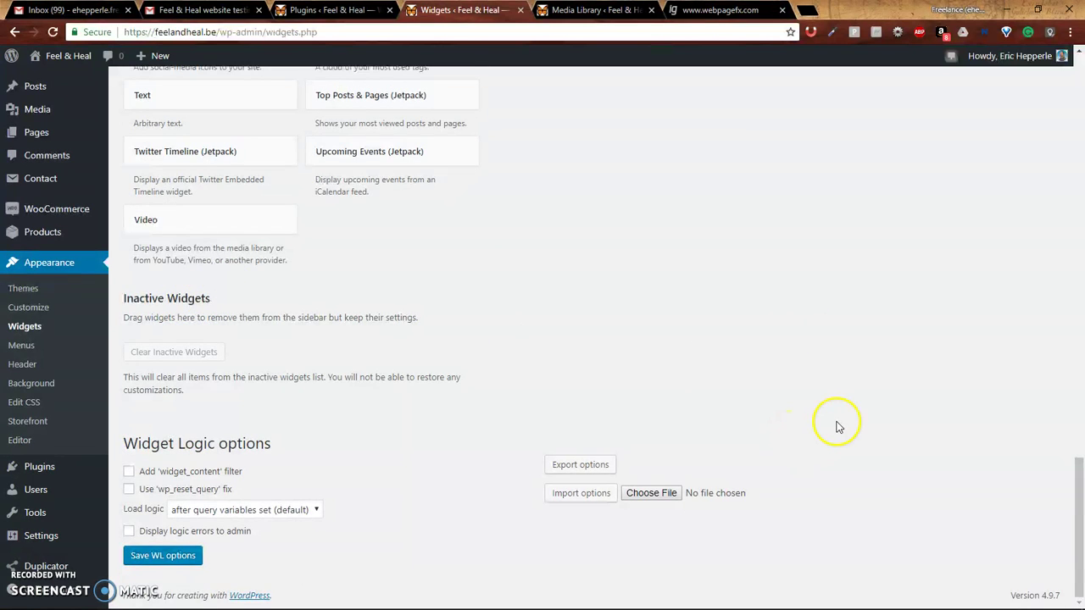
pyautogui.scroll(10, 835, 426)
pyautogui.scroll(10, 836, 426)
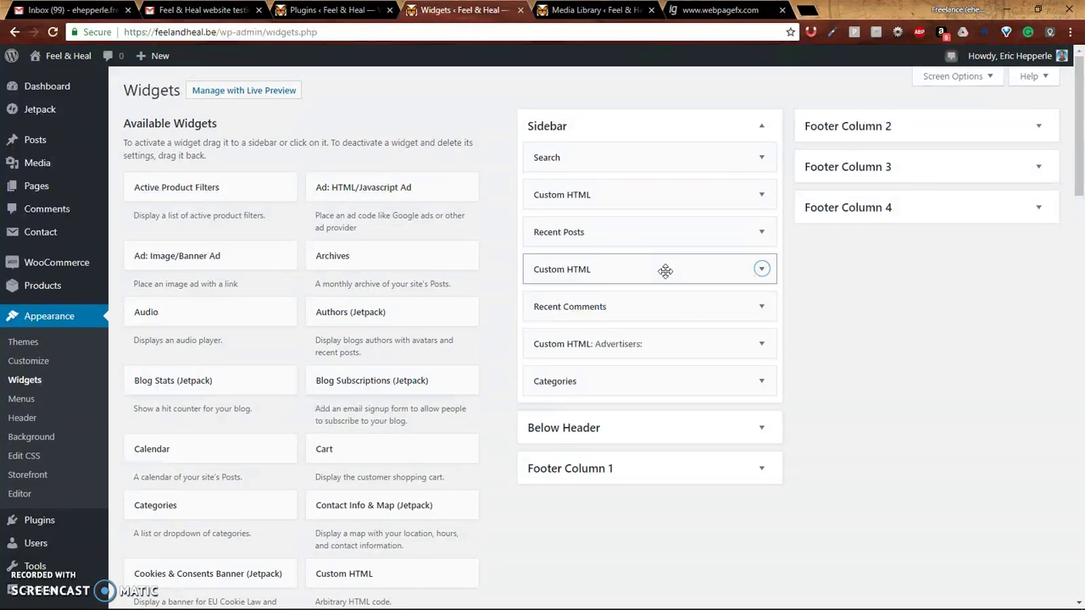
# Review the HTML and CSS code in the Custom HTML widget below Recent Posts and close the widget
pyautogui.click(761, 268)
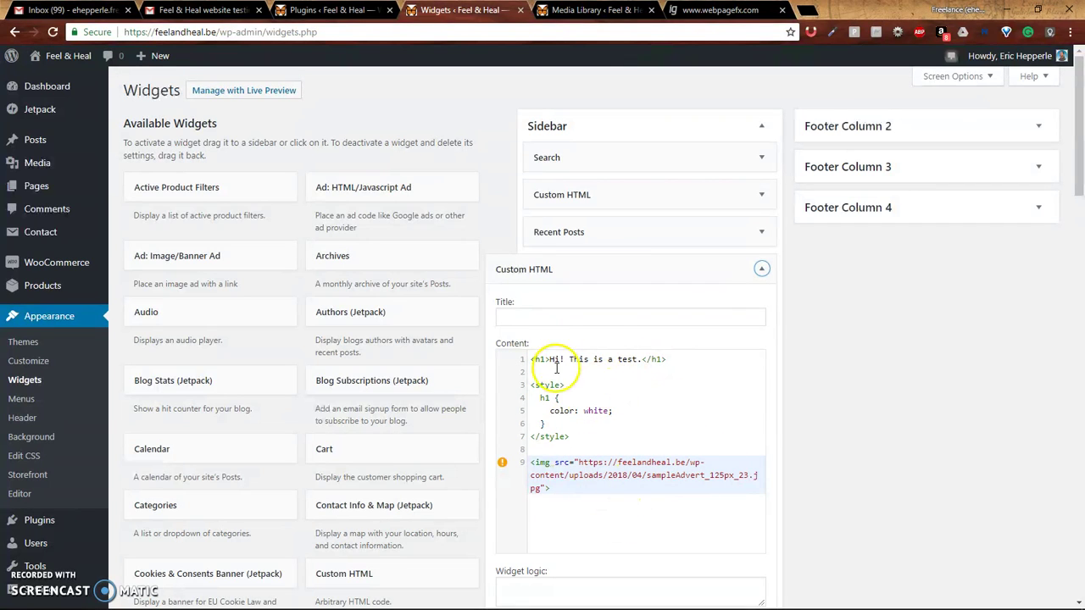
pyautogui.click(762, 267)
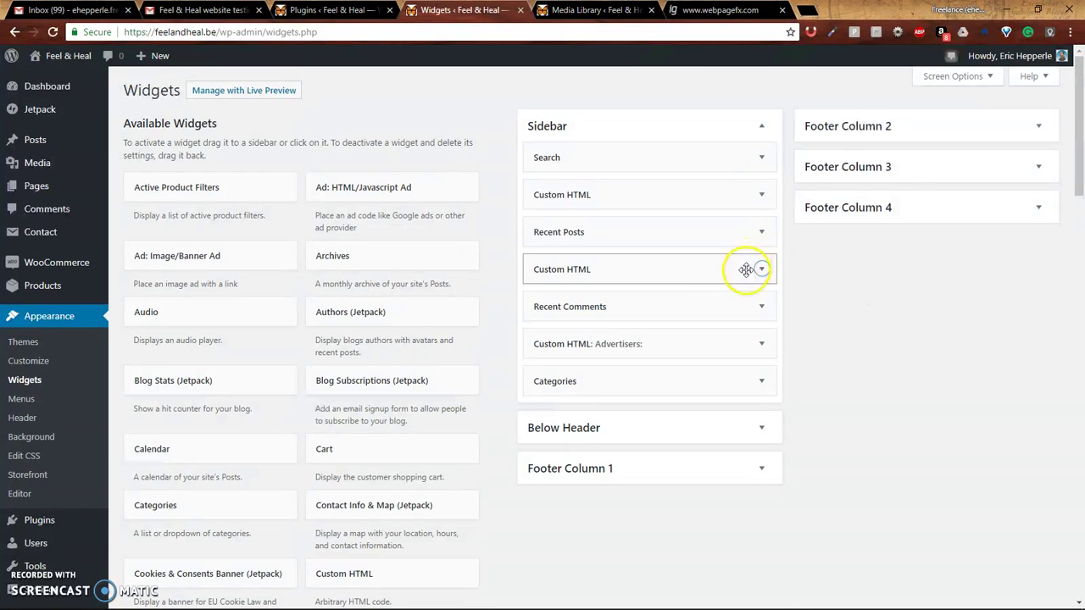
pyautogui.click(804, 320)
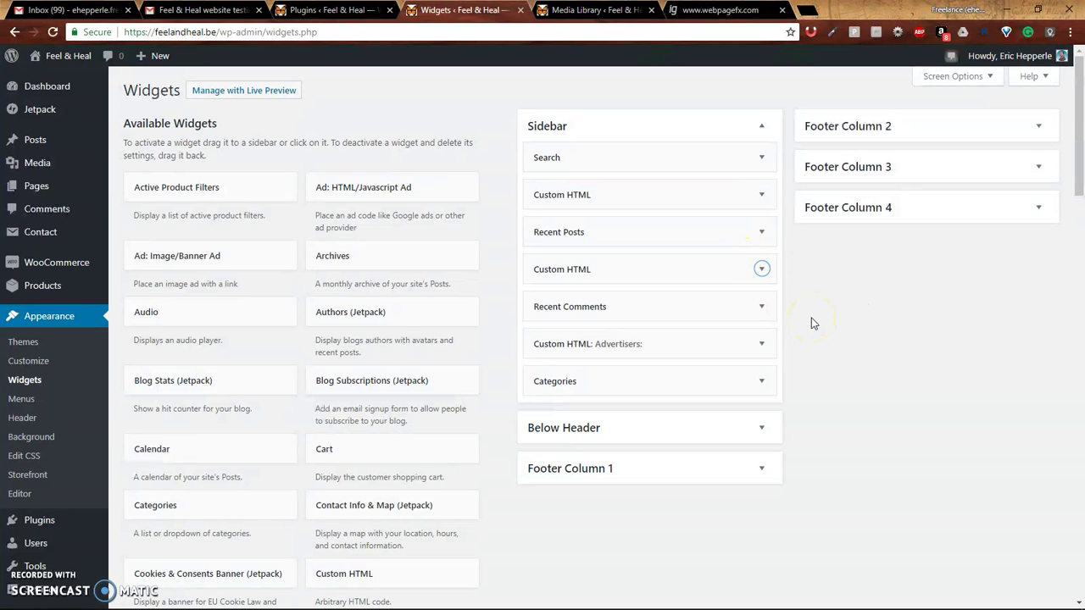
# Move the Custom HTML widget below Recent Posts into the Inactive Widgets area and check the remaining sidebar list
pyautogui.scroll(-3, 812, 323)
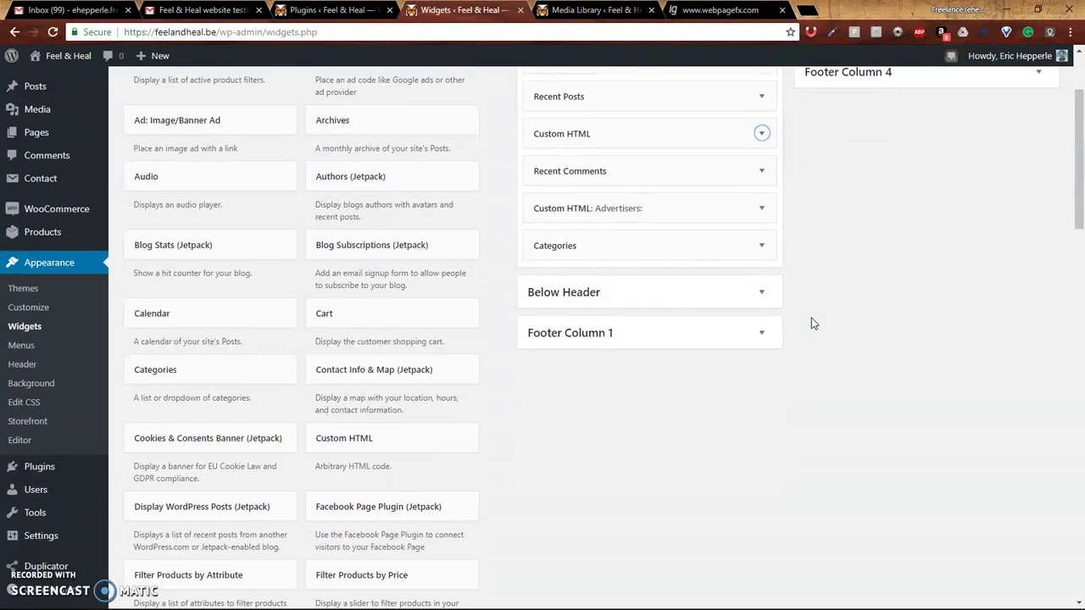
pyautogui.scroll(2, 812, 323)
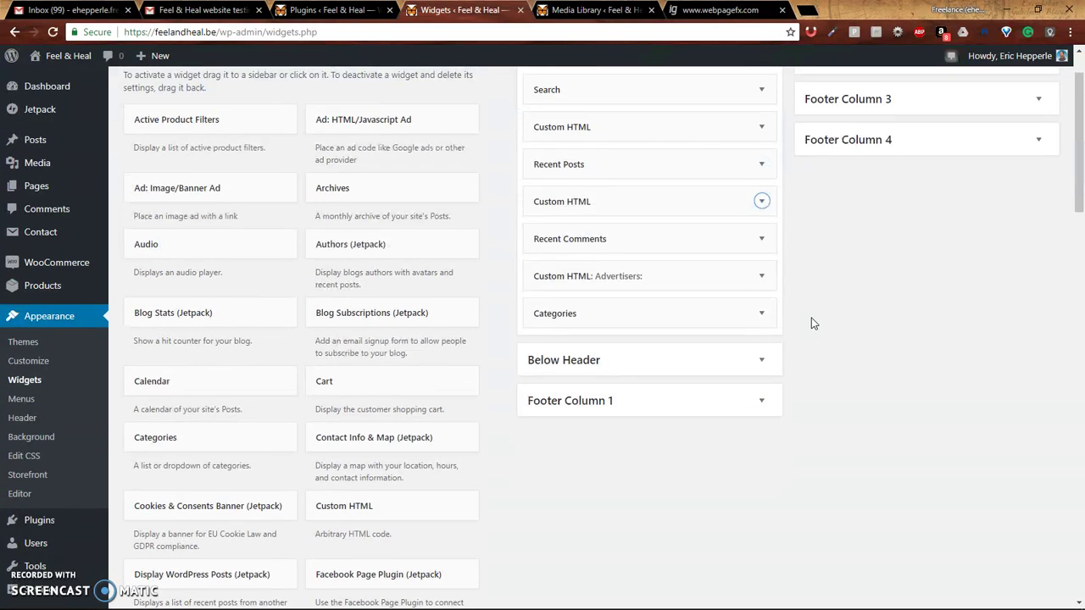
pyautogui.click(608, 188)
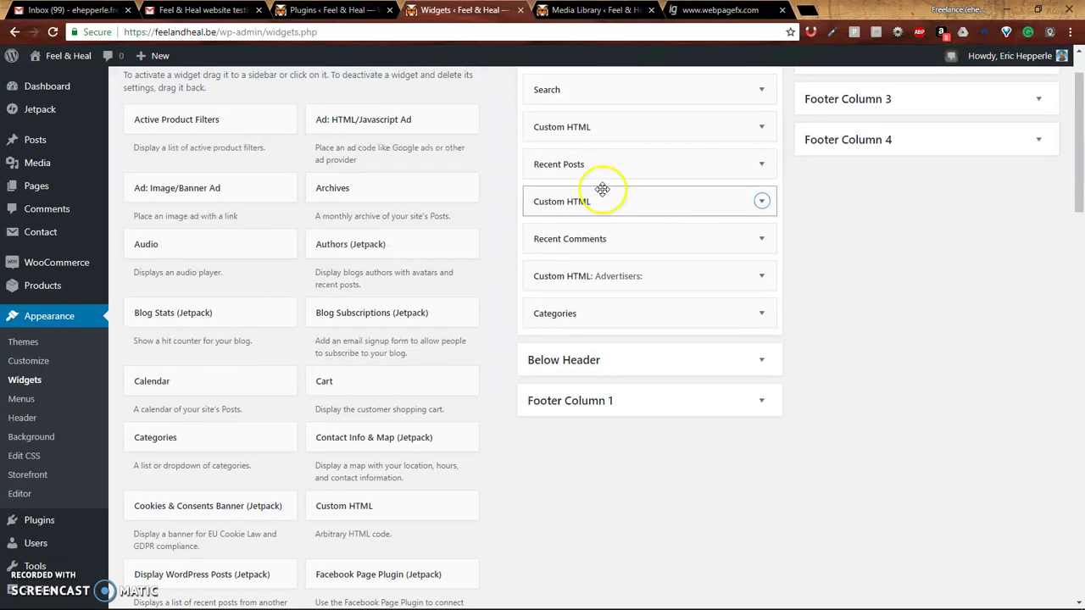
pyautogui.click(683, 203)
pyautogui.moveTo(622, 201); pyautogui.dragTo(263, 339)
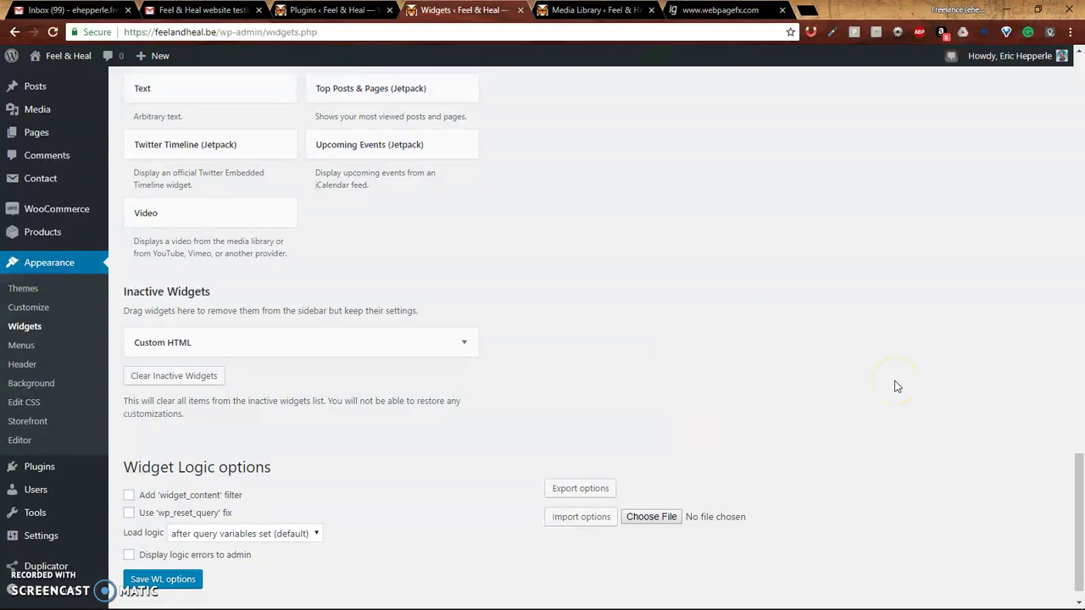
pyautogui.scroll(15, 896, 387)
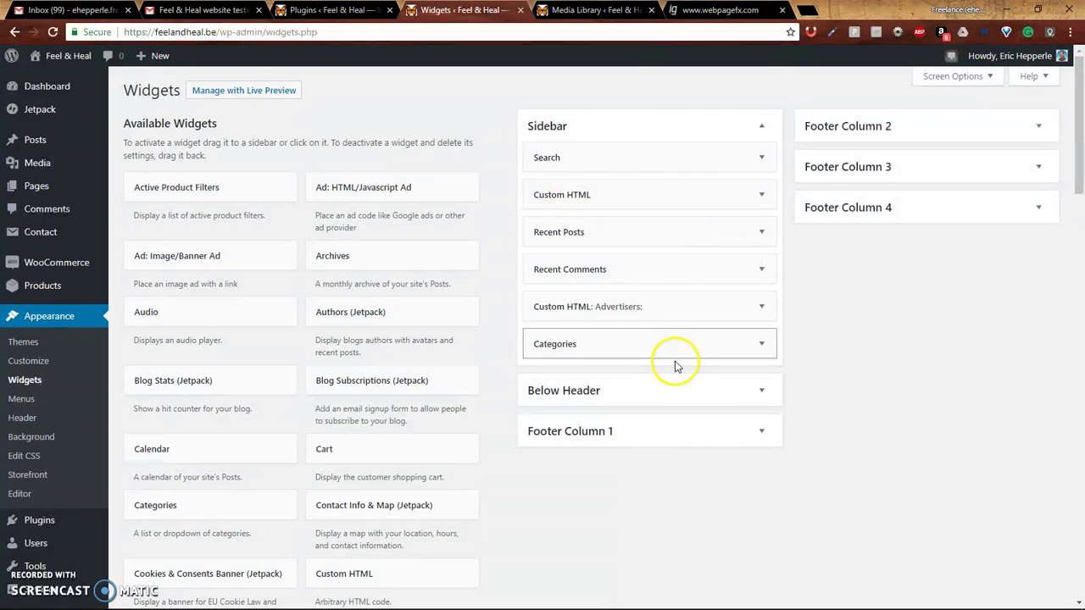
# Reload the home page in the incognito window, check the sidebar without the deactivated widget and return to the Widgets page
pyautogui.hotkey('alt', 'Tab')
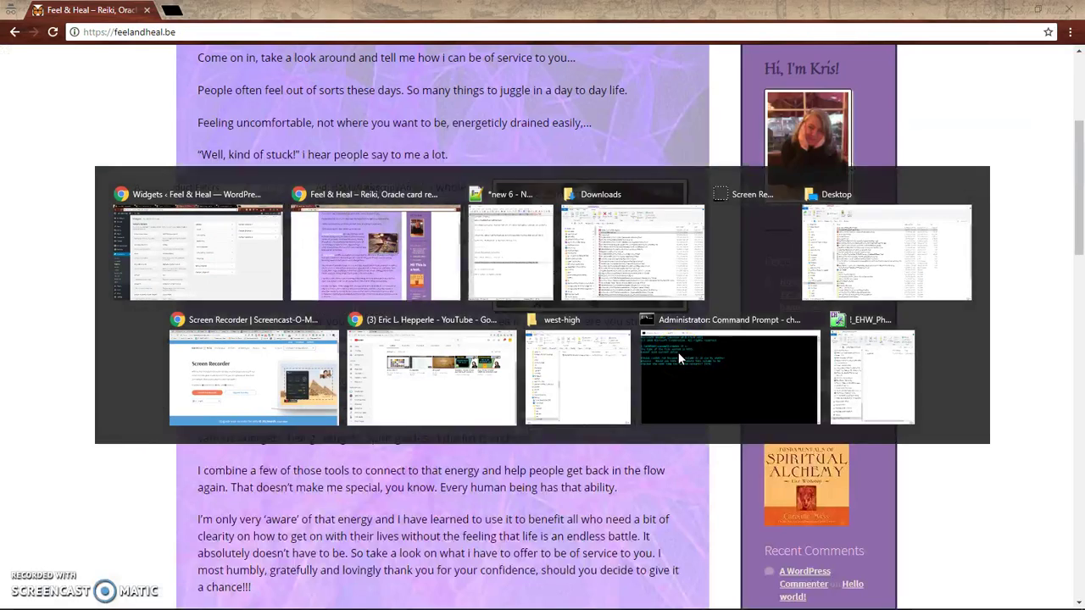
pyautogui.press('F5')
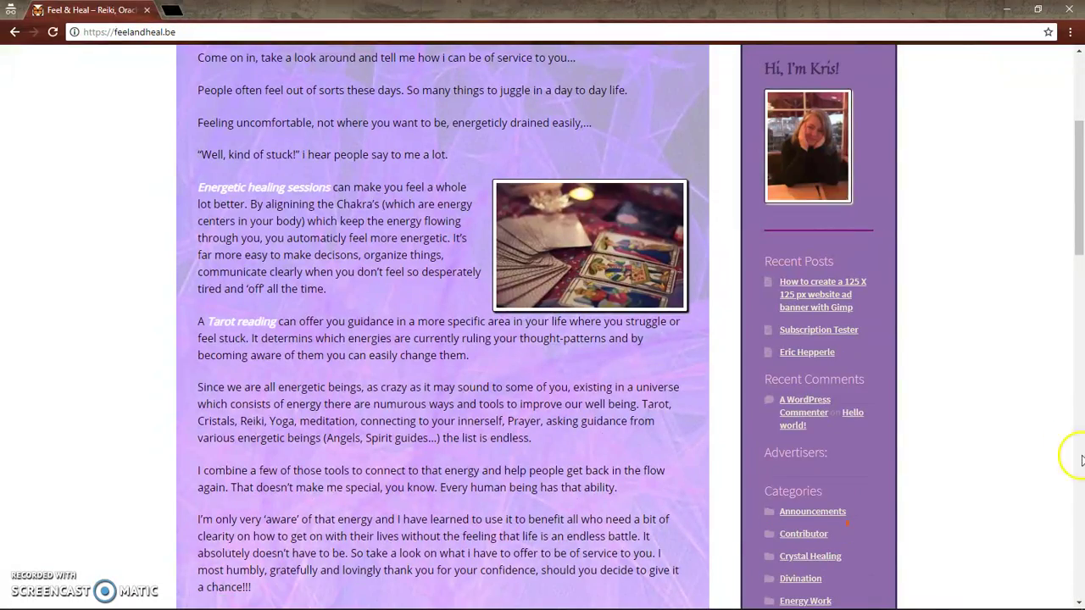
pyautogui.scroll(-4, 975, 436)
pyautogui.scroll(8, 974, 436)
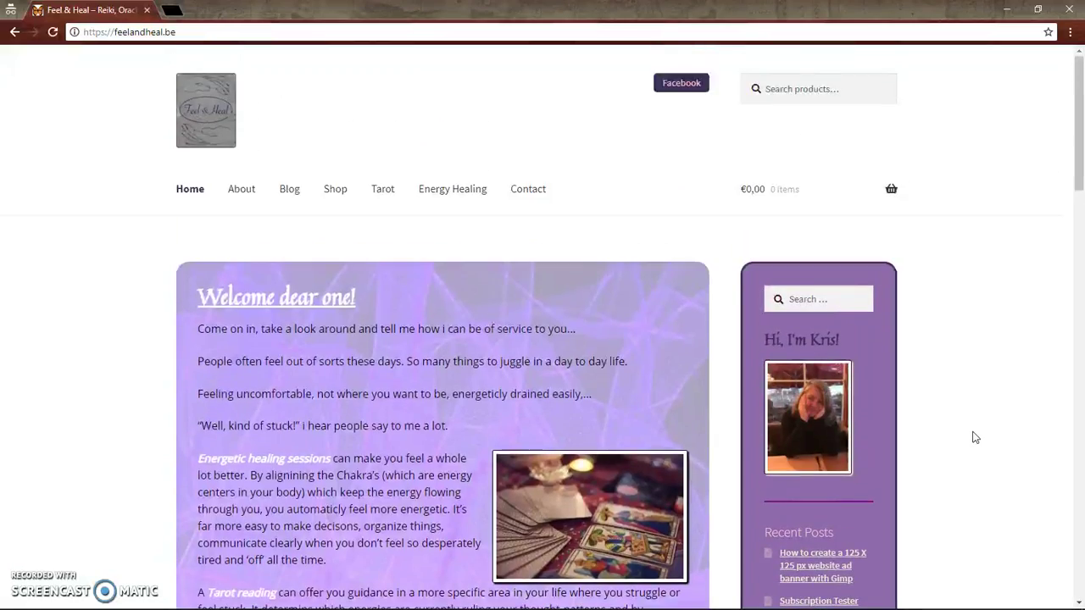
pyautogui.scroll(-4, 975, 436)
pyautogui.scroll(-3, 975, 436)
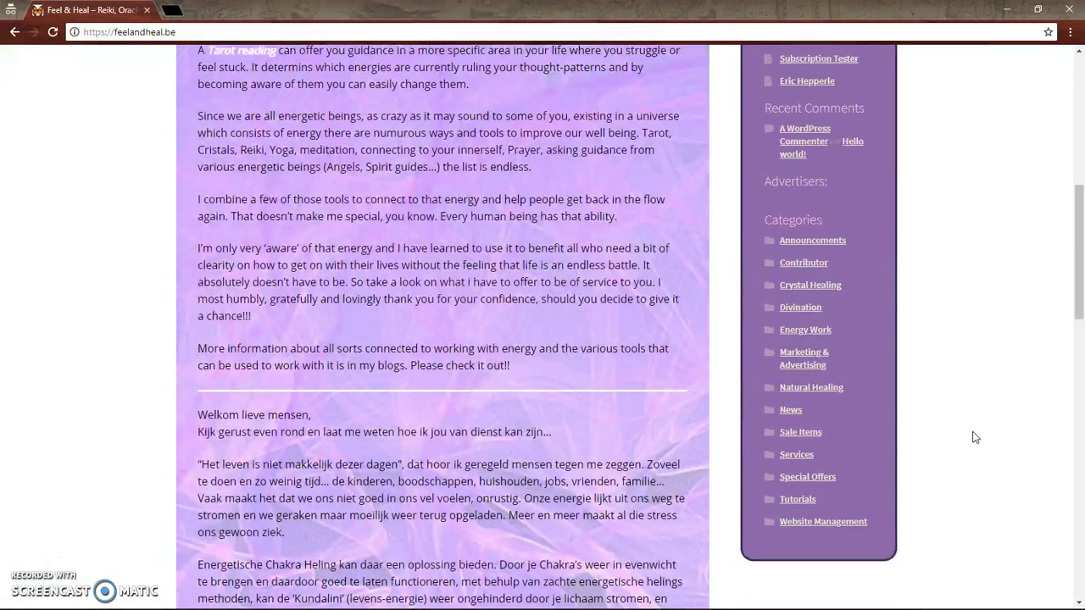
pyautogui.press('F5')
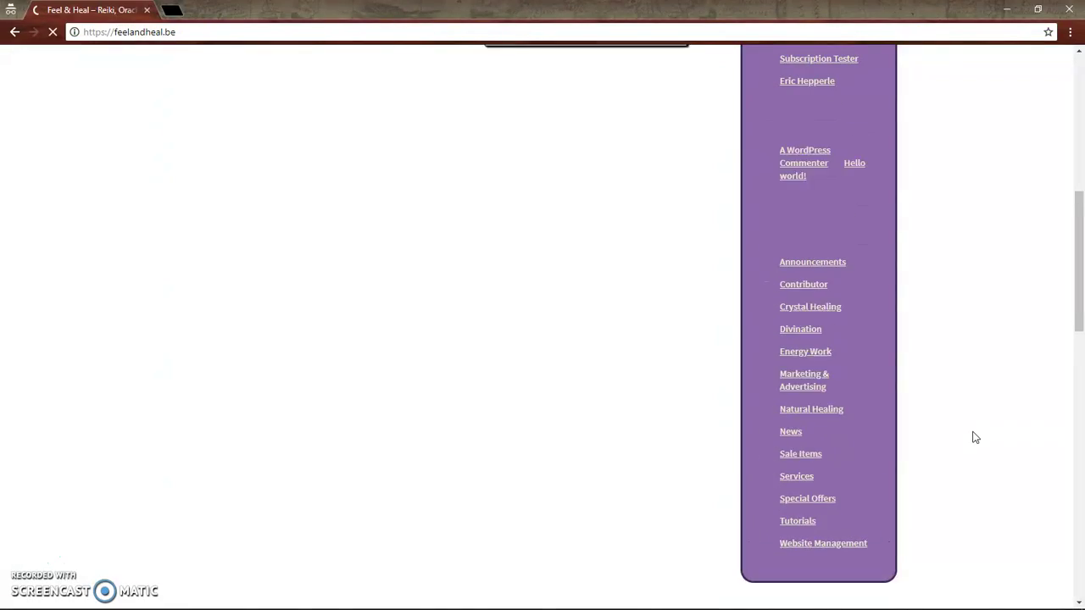
pyautogui.scroll(7, 974, 436)
pyautogui.scroll(-3, 975, 436)
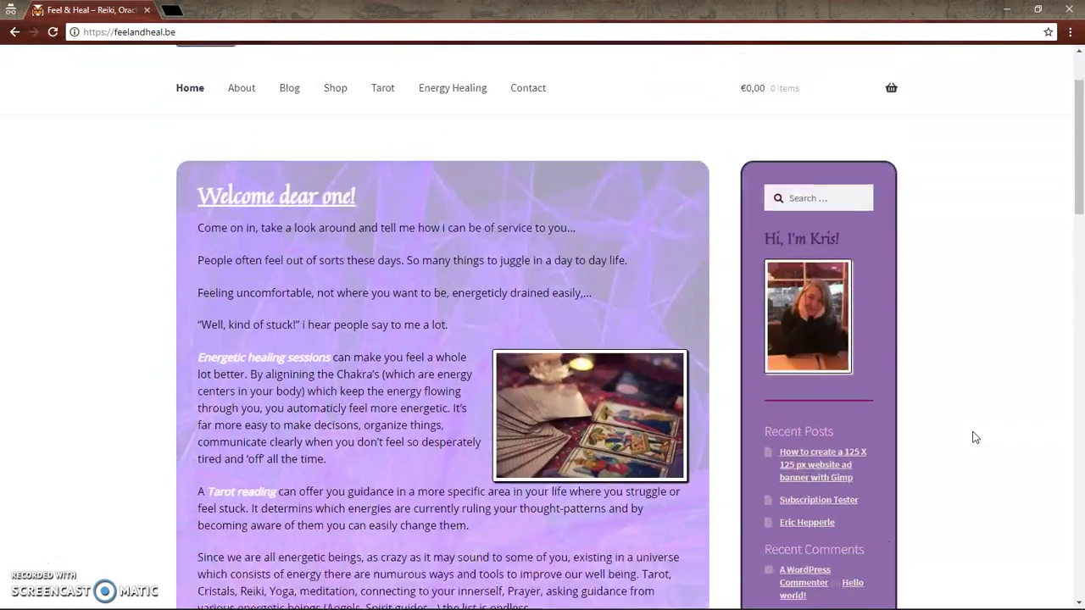
pyautogui.scroll(-3, 958, 414)
pyautogui.hotkey('alt', 'Tab')
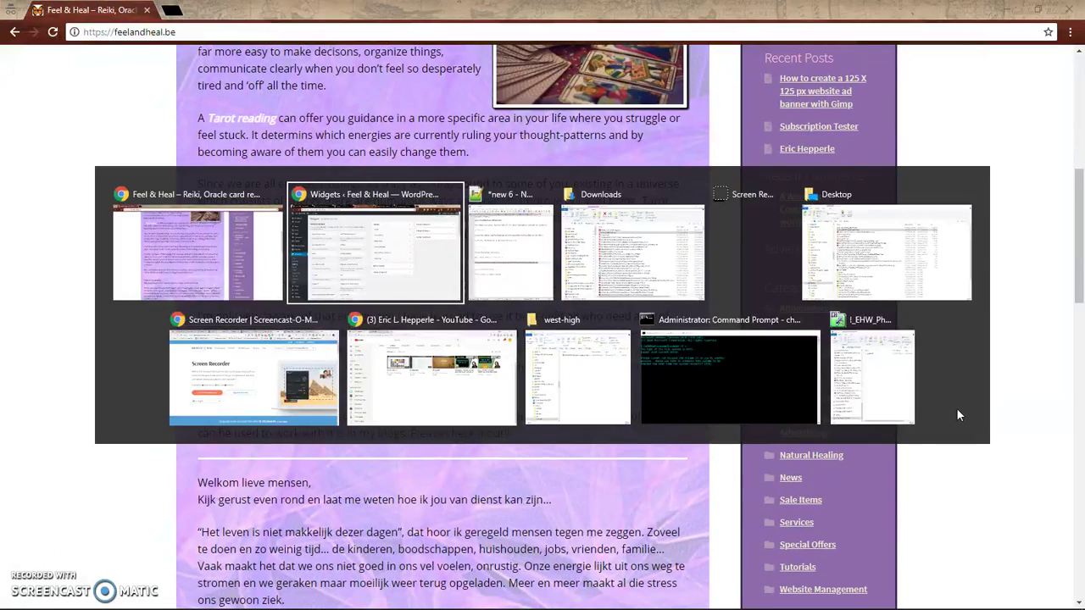
# Change the heading in the inactive Custom HTML widget to "Hi! This is a way cool test." and save the widget
pyautogui.scroll(-4, 489, 450)
pyautogui.scroll(-15, 488, 450)
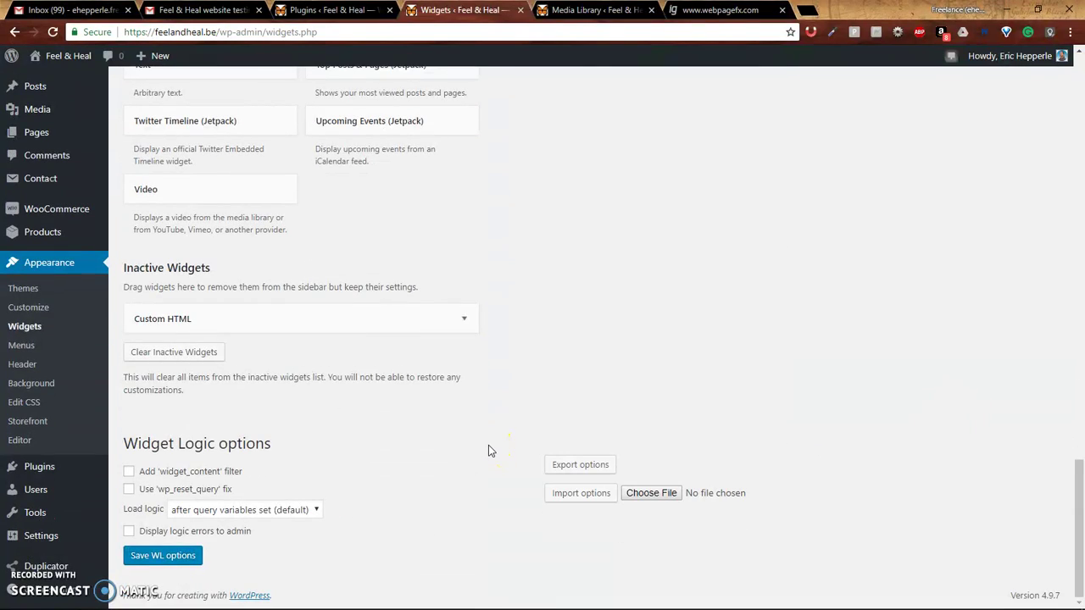
pyautogui.click(468, 321)
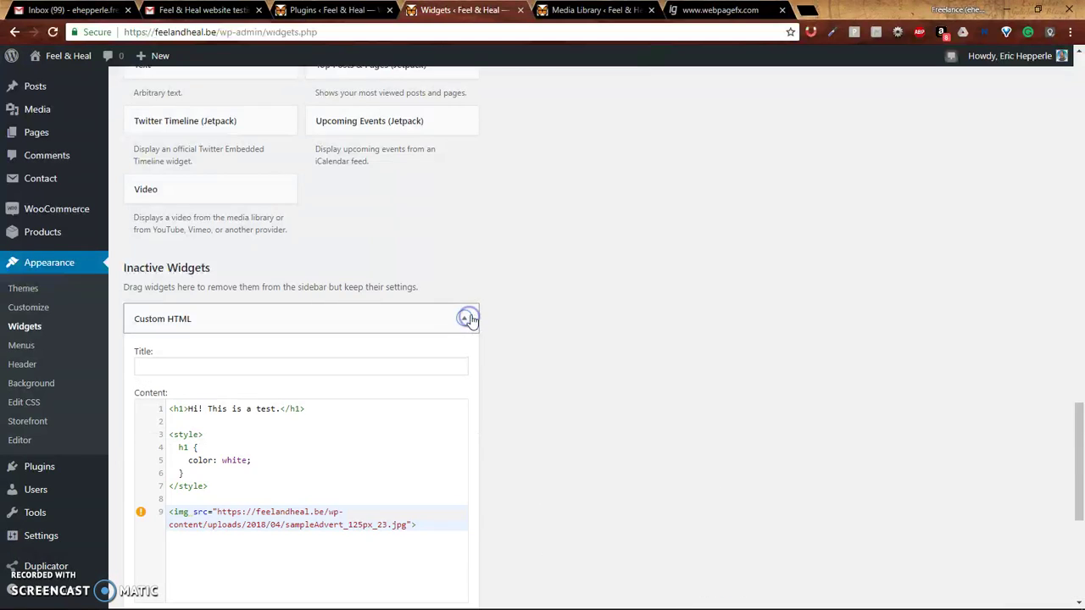
pyautogui.scroll(-1, 350, 424)
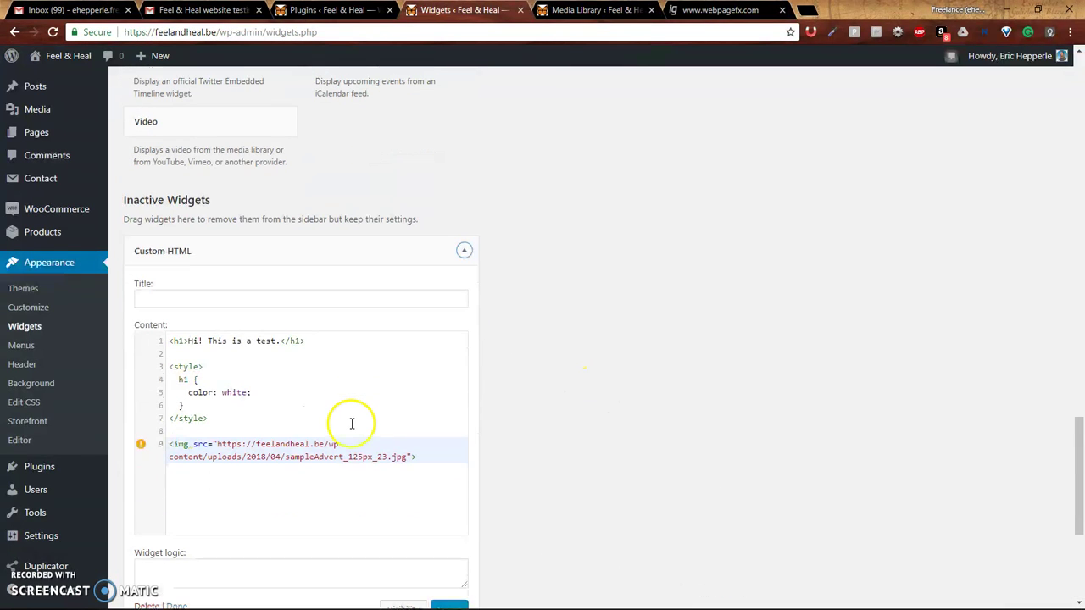
pyautogui.click(257, 342)
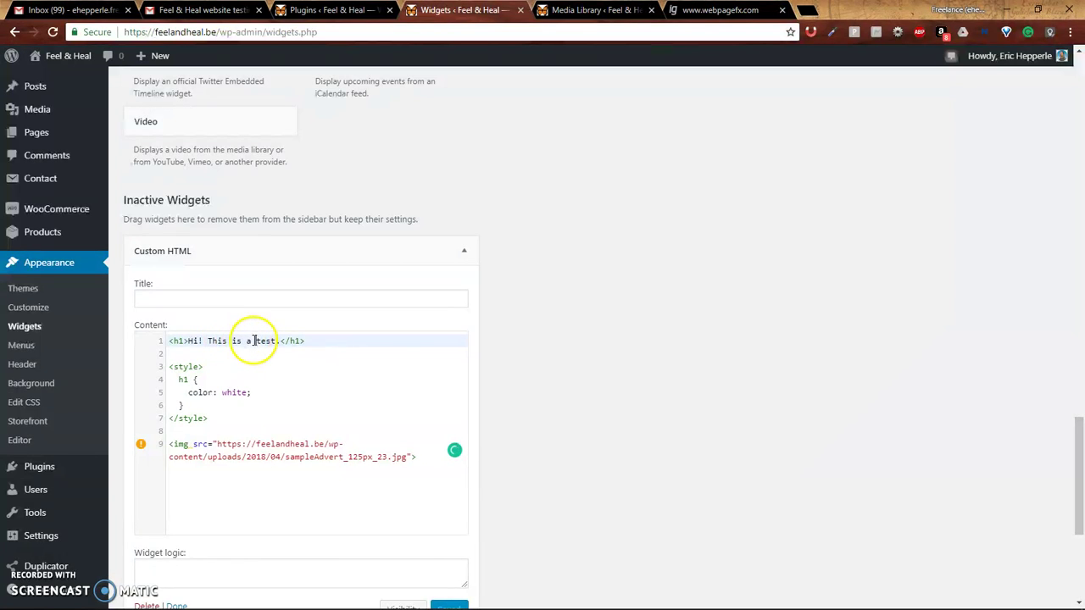
pyautogui.click(254, 340)
pyautogui.moveTo(277, 341); pyautogui.dragTo(278, 341)
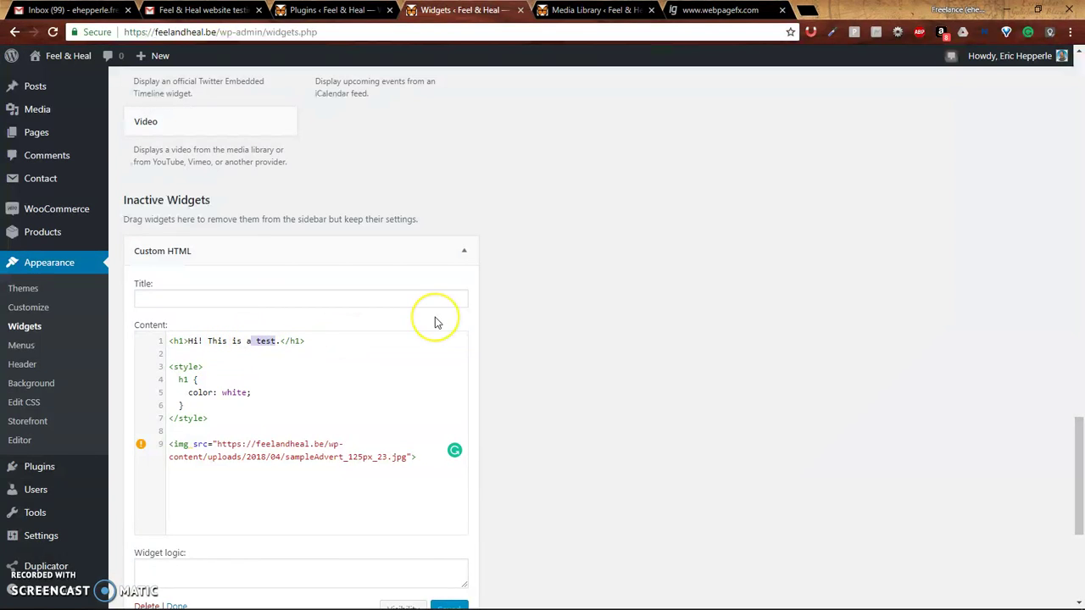
pyautogui.write('way cool')
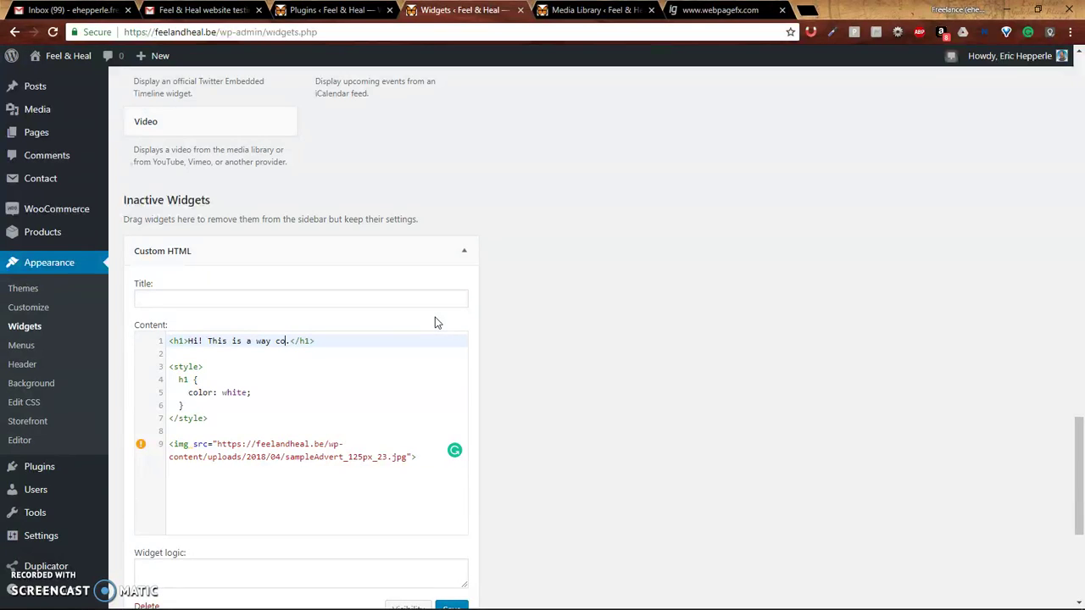
pyautogui.write(' test')
pyautogui.scroll(-3, 360, 109)
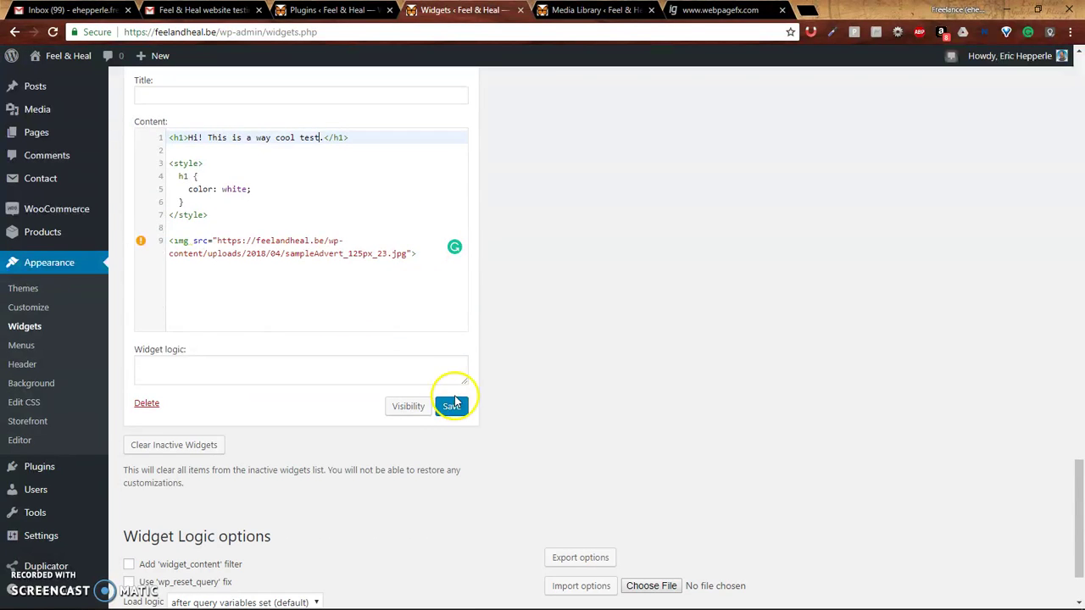
pyautogui.click(449, 408)
# Reload the live home page in the incognito window, check its sidebar for the edited inactive widget and return to the Widgets page
pyautogui.hotkey('alt', 'Tab')
pyautogui.scroll(2, 739, 353)
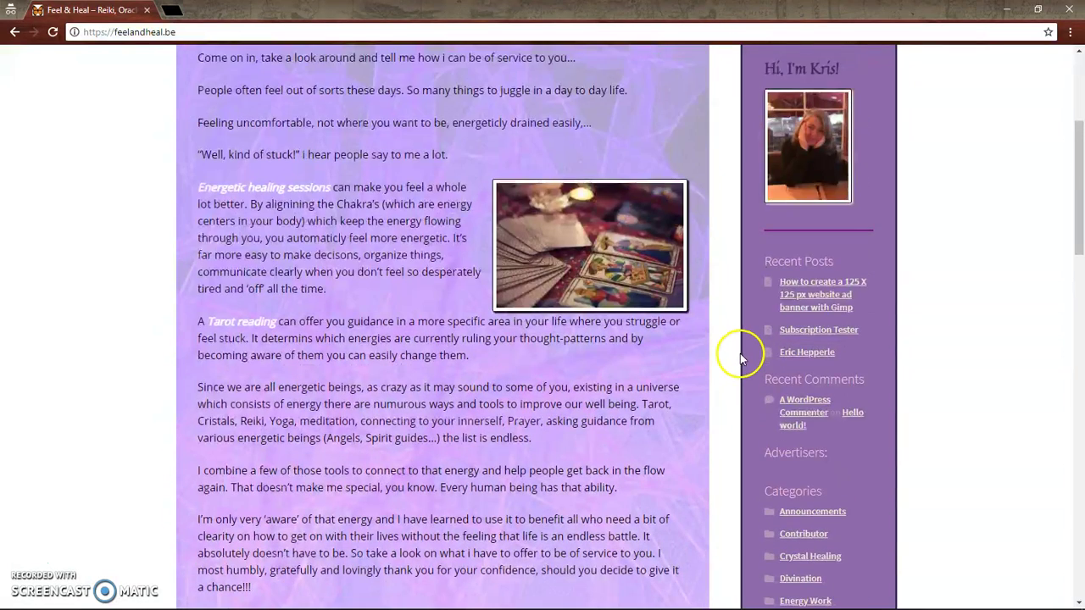
pyautogui.scroll(-1, 740, 354)
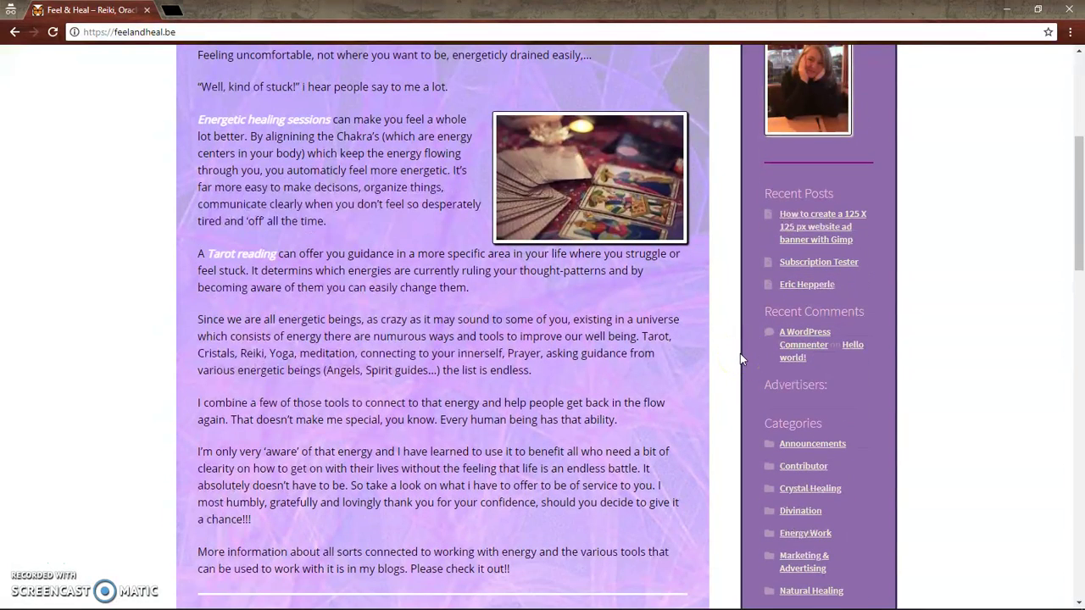
pyautogui.press('F5')
pyautogui.scroll(-5, 1046, 303)
pyautogui.scroll(9, 1046, 302)
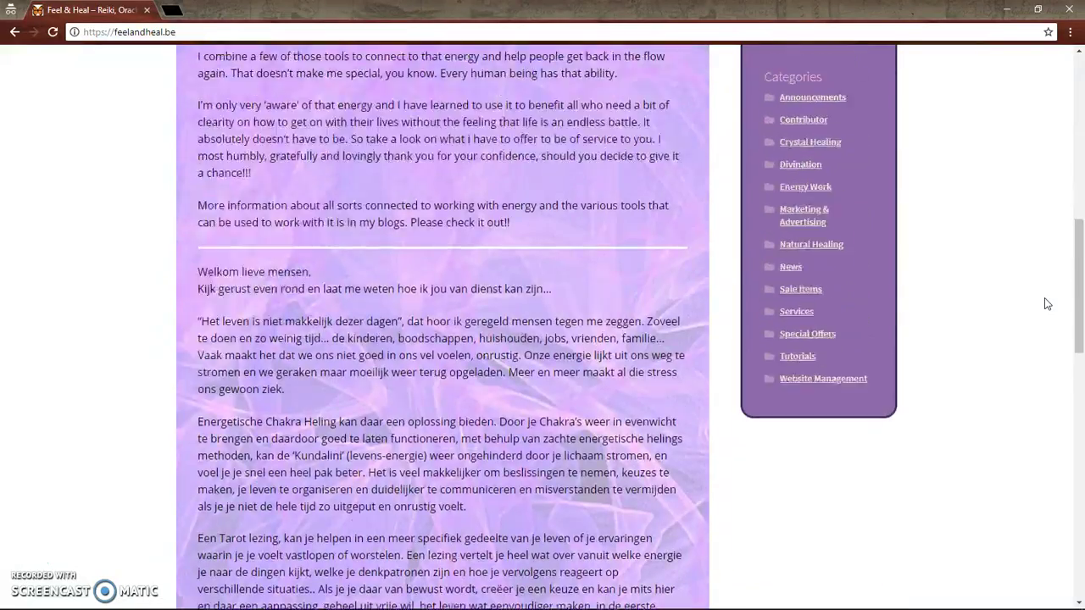
pyautogui.scroll(-6, 1046, 302)
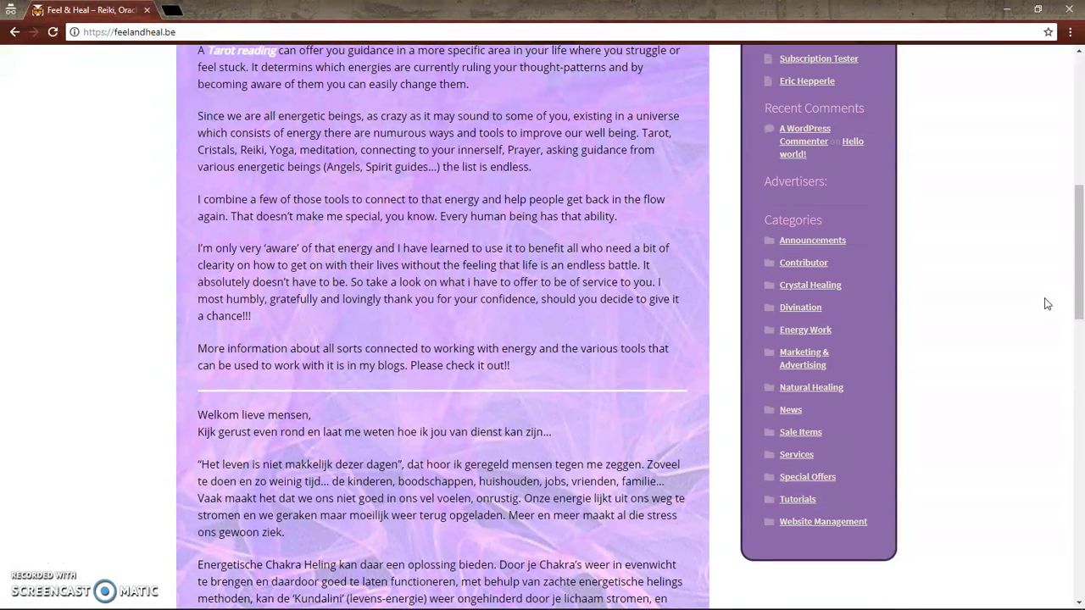
pyautogui.click(1021, 298)
pyautogui.hotkey('alt', 'Tab')
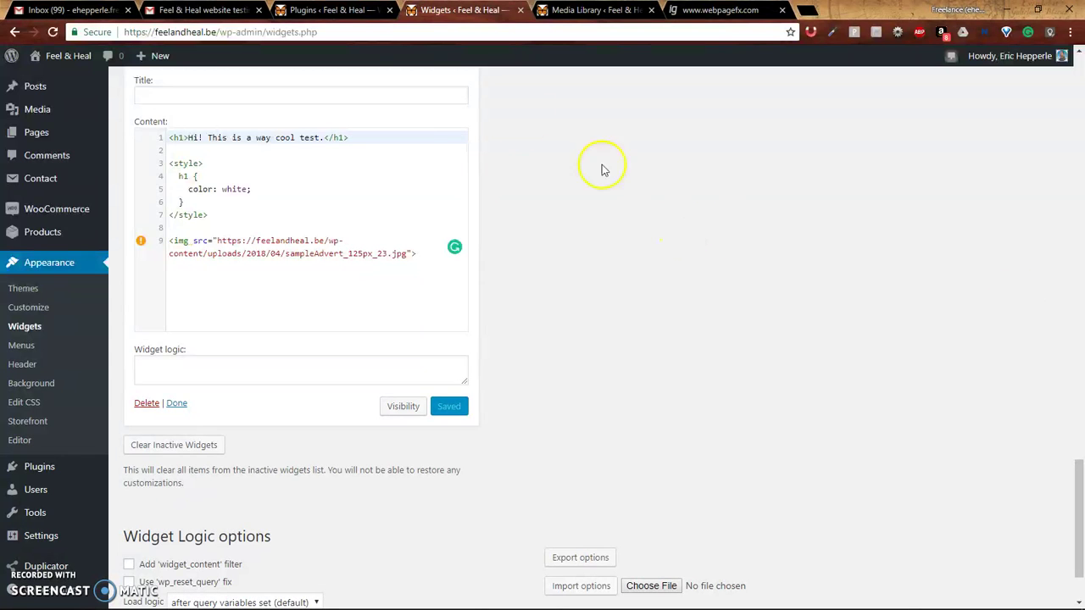
# Review the saved code and settings of the Custom HTML widget in the Inactive Widgets area
pyautogui.scroll(3, 559, 314)
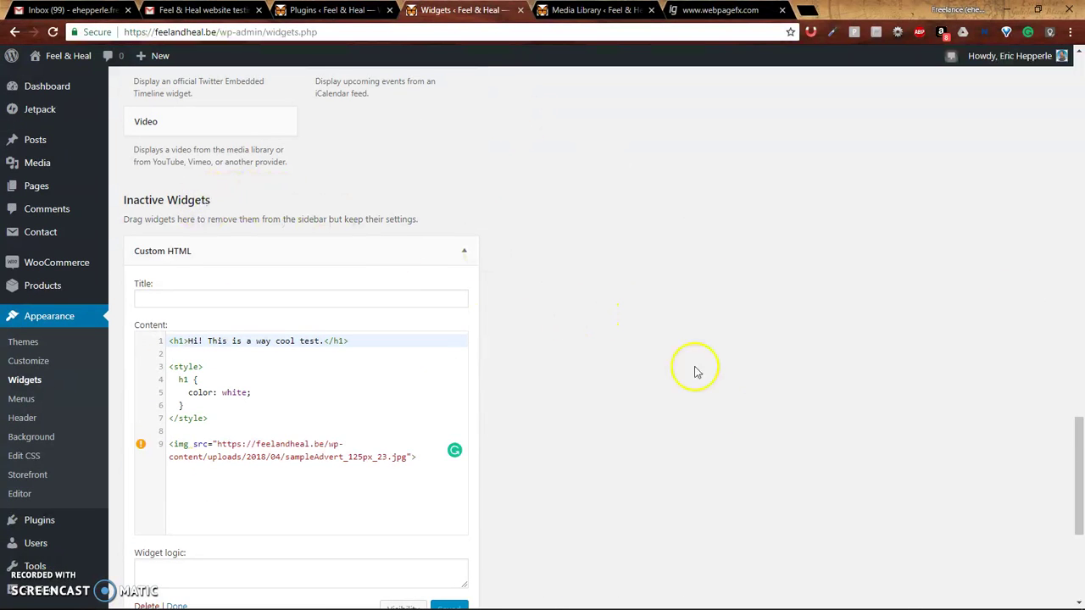
pyautogui.scroll(-2, 767, 434)
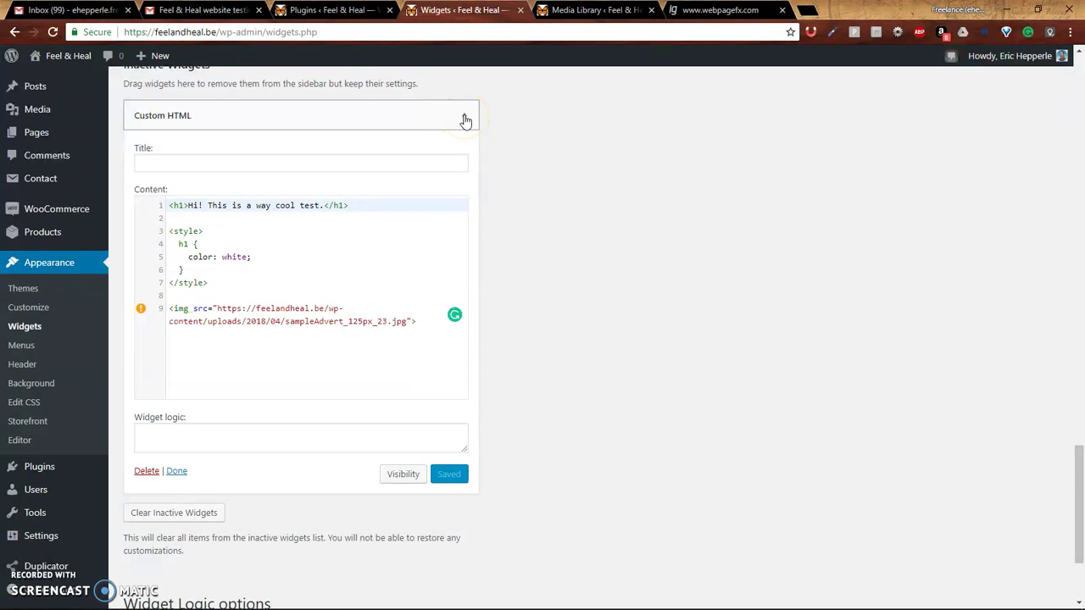
pyautogui.click(465, 119)
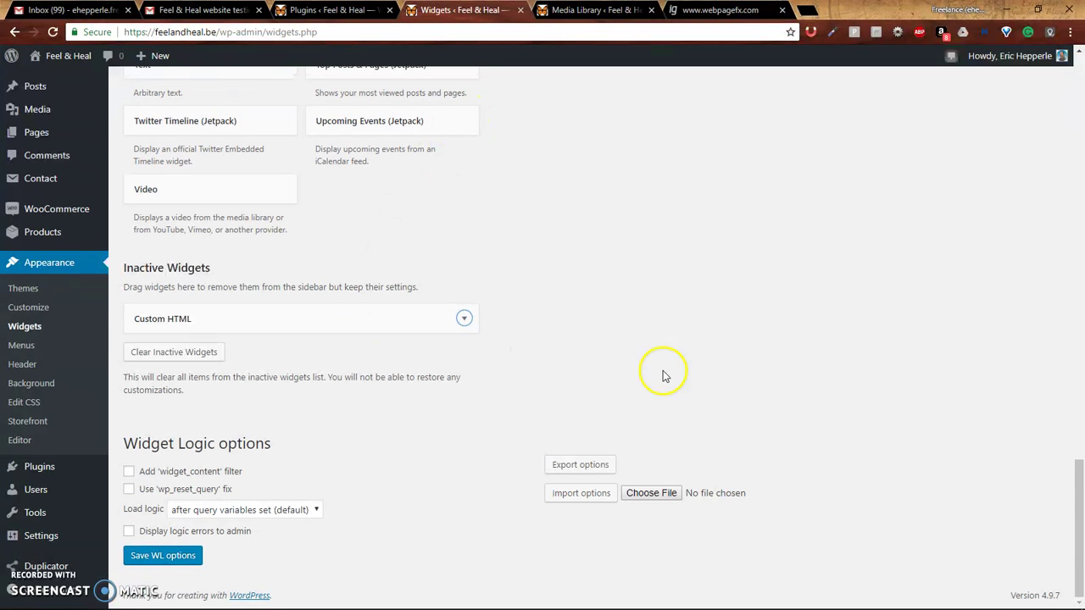
pyautogui.scroll(3, 663, 376)
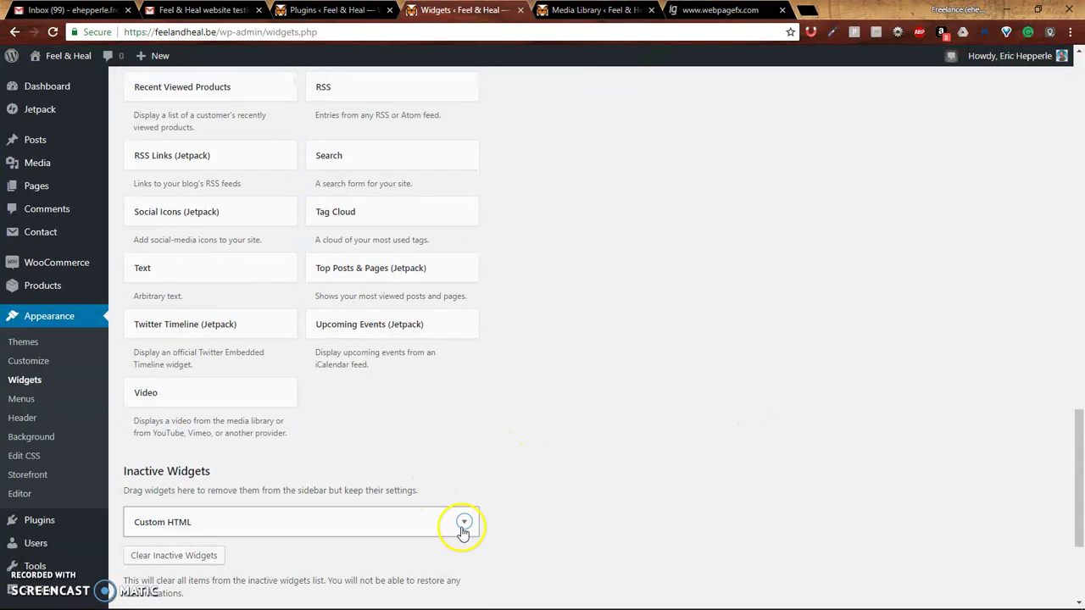
pyautogui.click(464, 523)
pyautogui.scroll(-5, 516, 506)
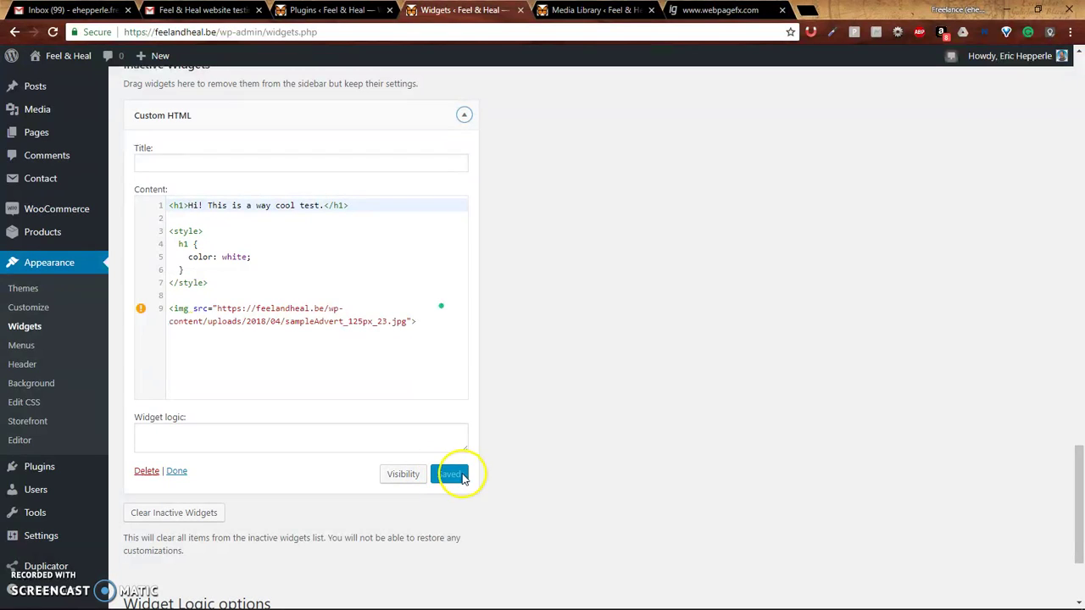
pyautogui.click(459, 480)
# Collapse the inactive Custom HTML widget and move it into the Sidebar between Recent Comments and the Advertisers widget
pyautogui.click(466, 116)
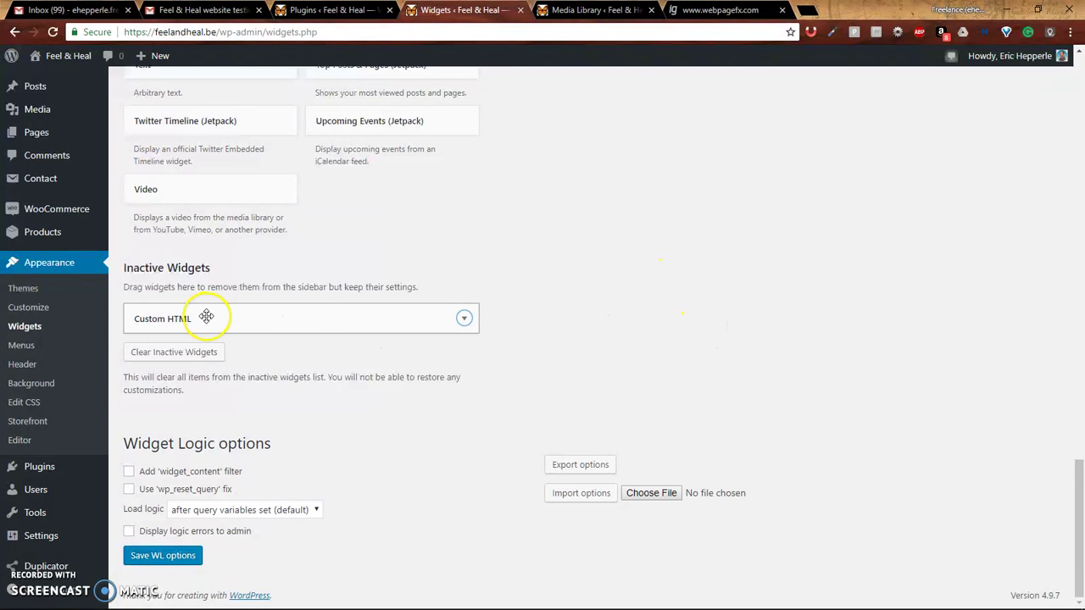
pyautogui.moveTo(206, 316); pyautogui.dragTo(602, 302)
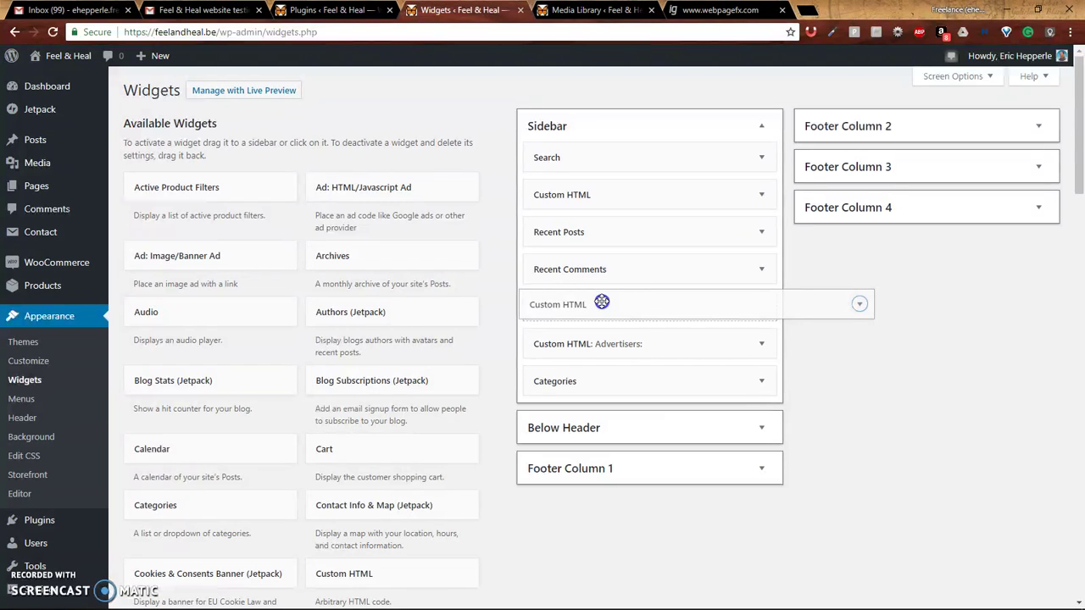
pyautogui.moveTo(602, 301); pyautogui.dragTo(602, 301)
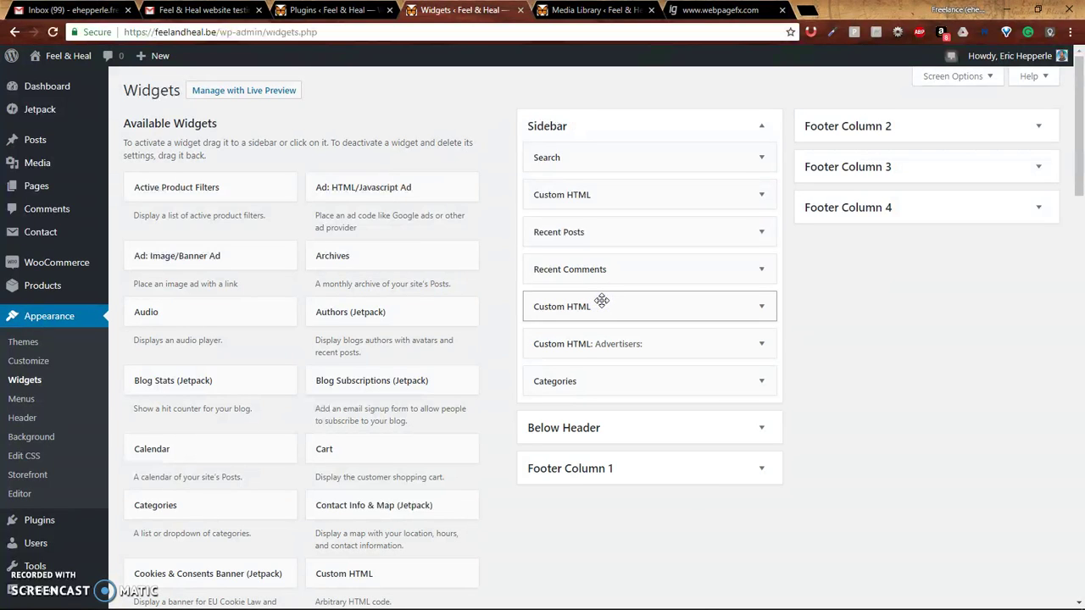
# Reload the home page in the incognito window, check the reactivated widget's heading and ad image, and return to the Widgets page
pyautogui.hotkey('alt', 'Tab')
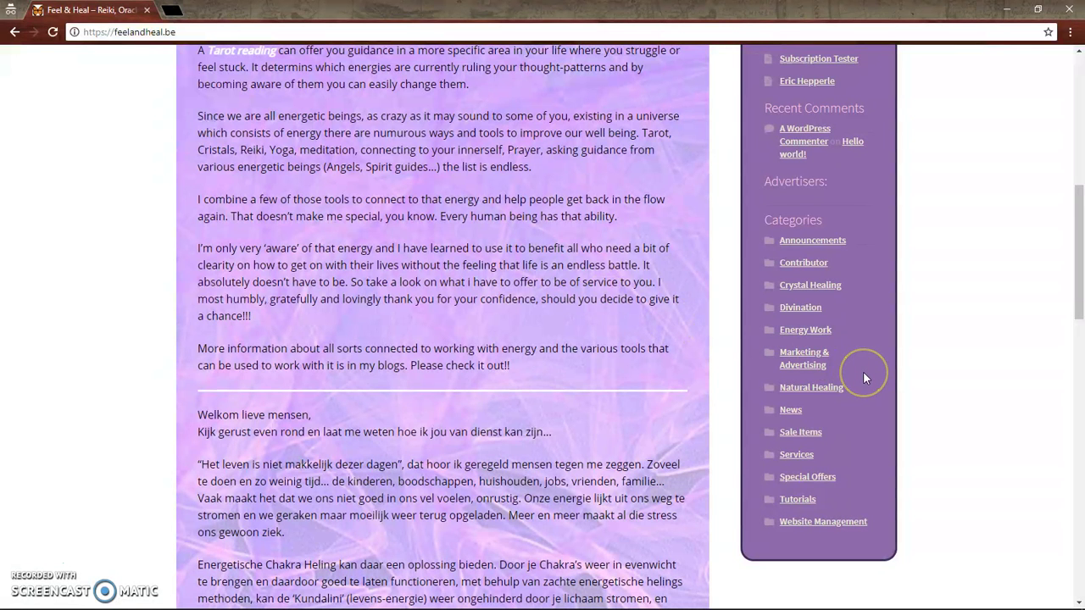
pyautogui.press('F5')
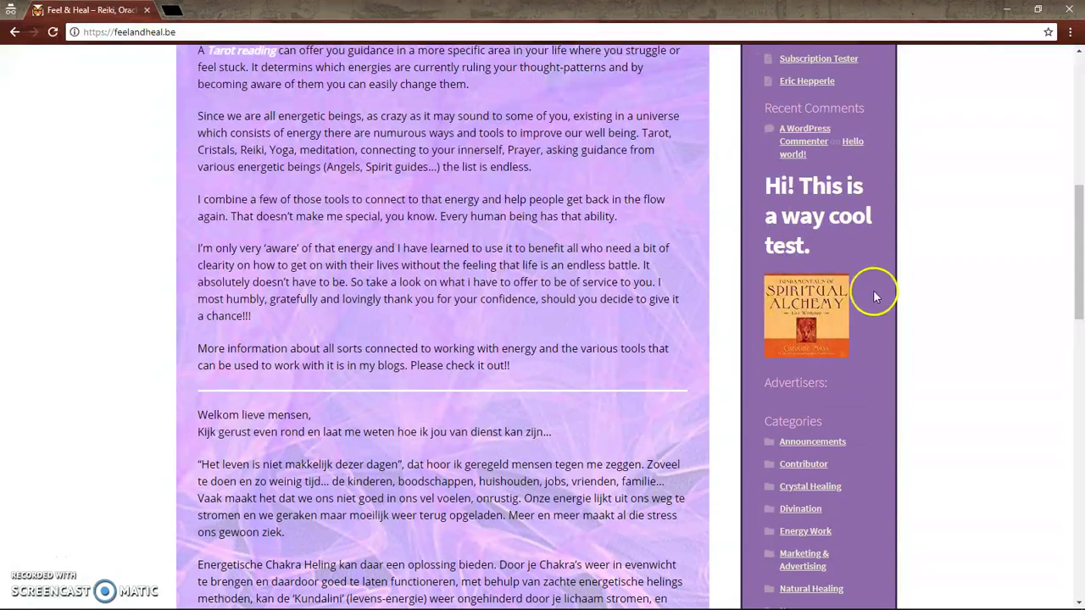
pyautogui.scroll(5, 941, 355)
pyautogui.scroll(-7, 945, 353)
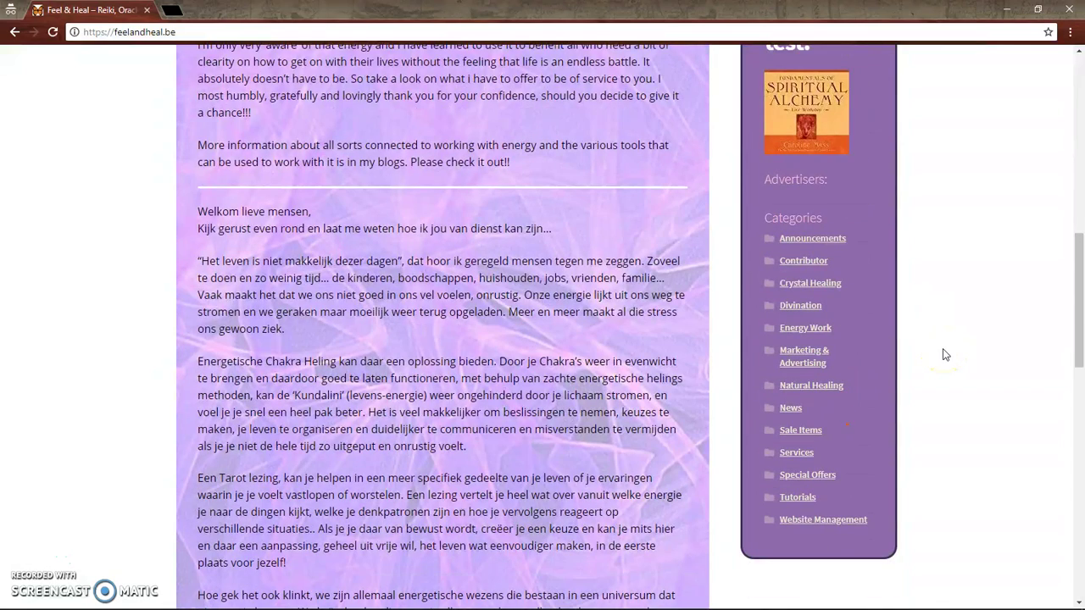
pyautogui.hotkey('alt', 'Tab')
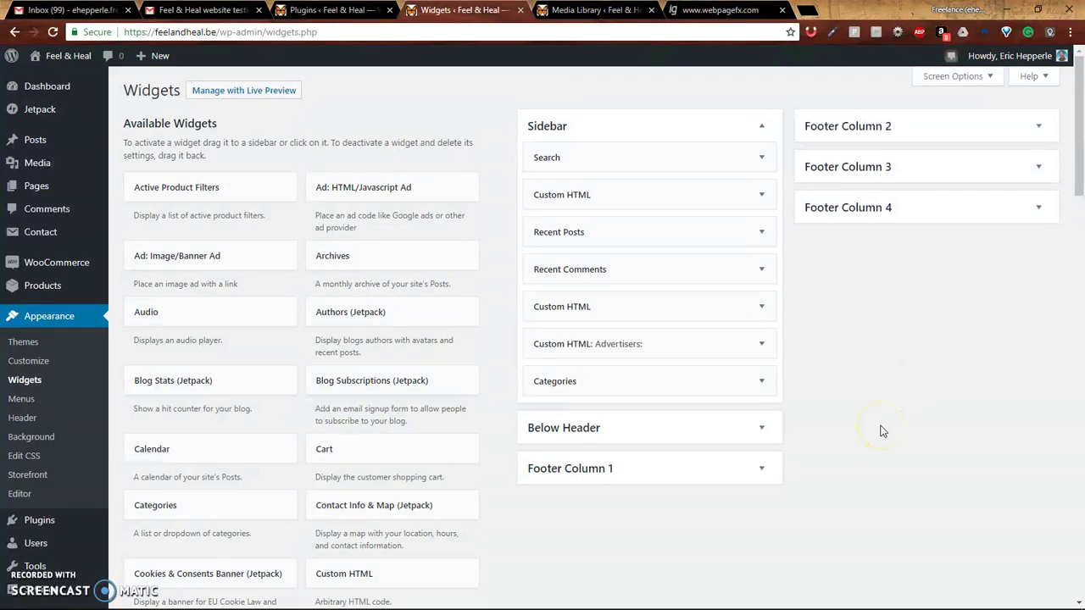
# Open the Custom HTML widget below Recent Comments in the Sidebar and review its code
pyautogui.scroll(-10, 881, 431)
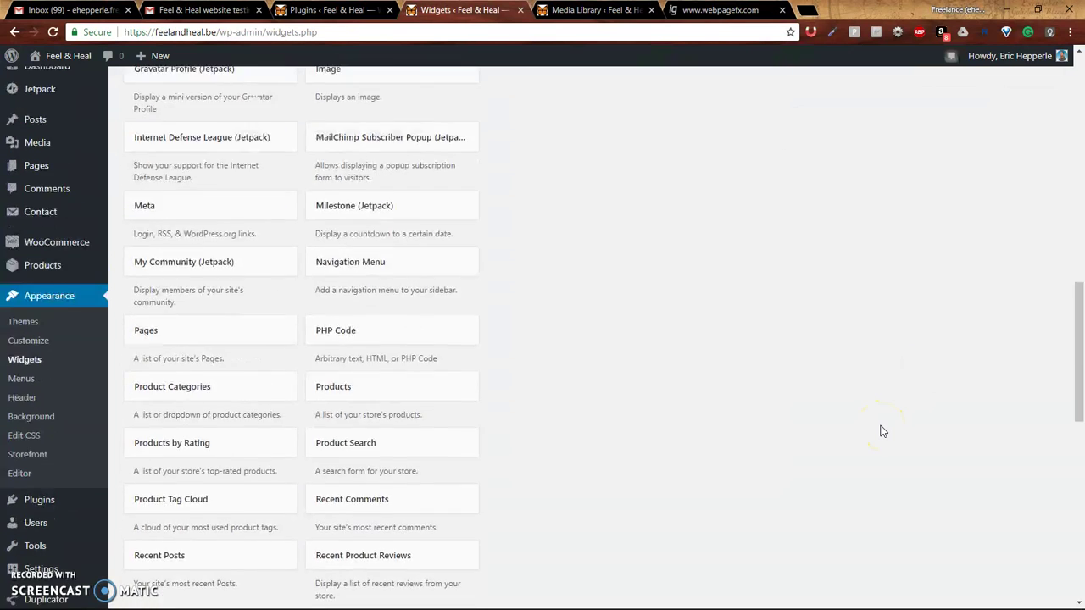
pyautogui.scroll(9, 881, 431)
pyautogui.scroll(1, 882, 432)
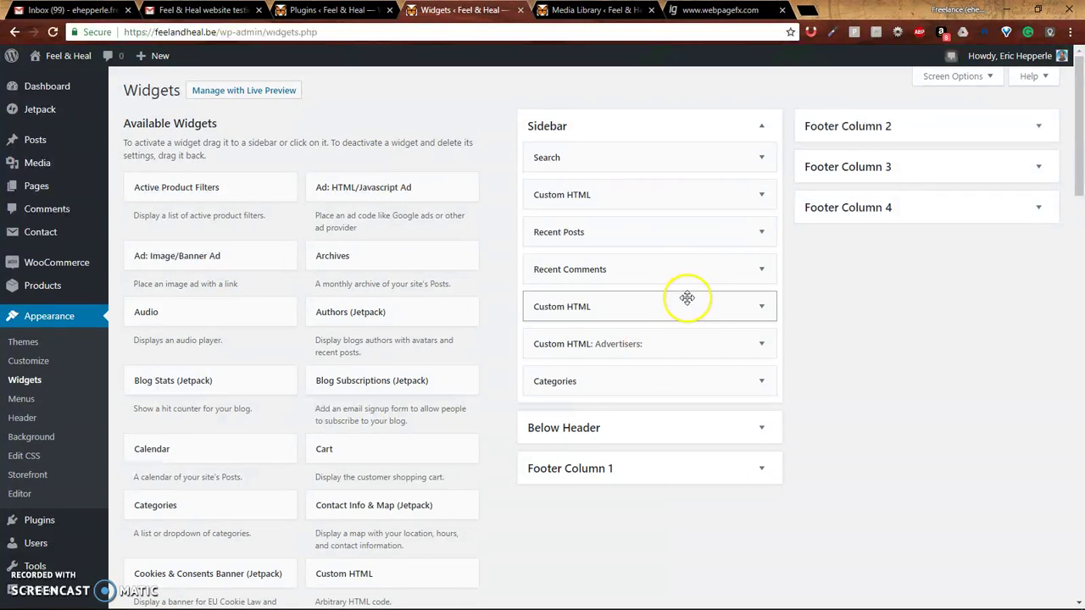
pyautogui.click(758, 314)
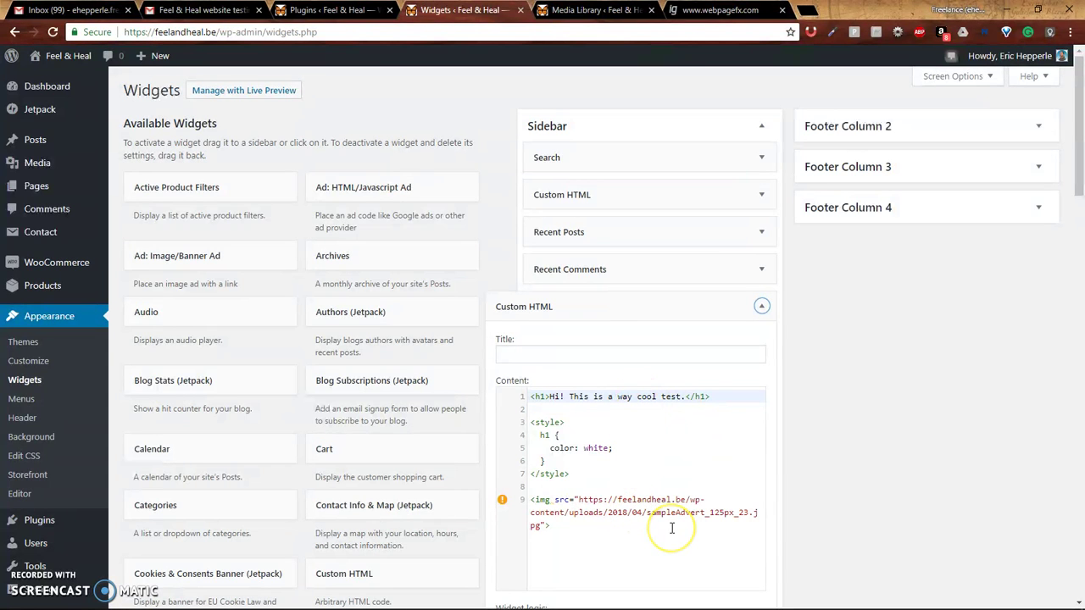
pyautogui.scroll(-3, 671, 528)
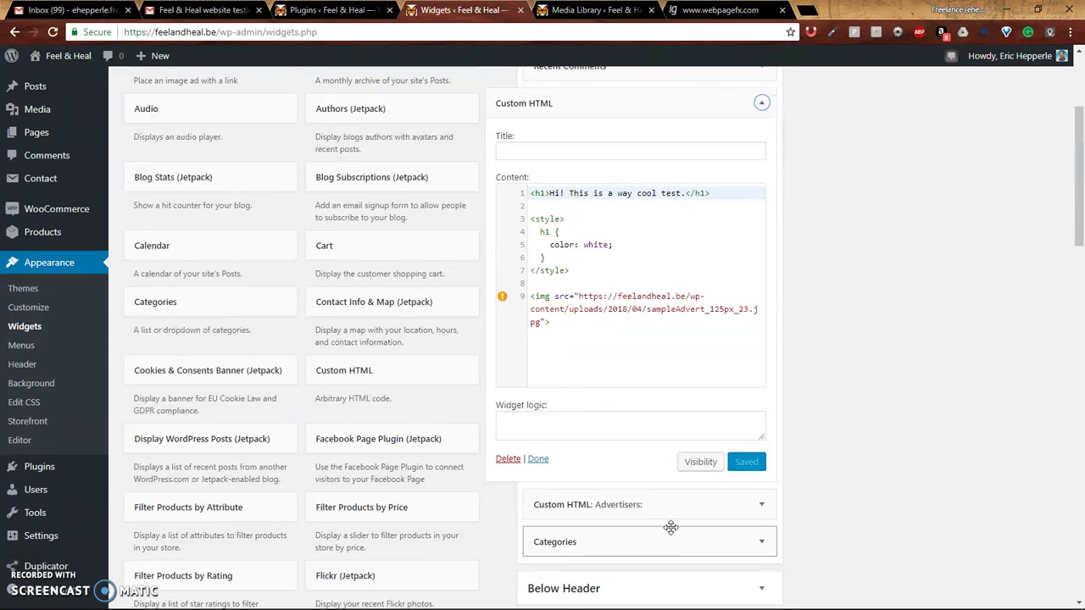
# Delete the Custom HTML widget containing the test heading and ad image, located below Recent Comments in the Sidebar
pyautogui.scroll(3, 671, 528)
pyautogui.click(763, 306)
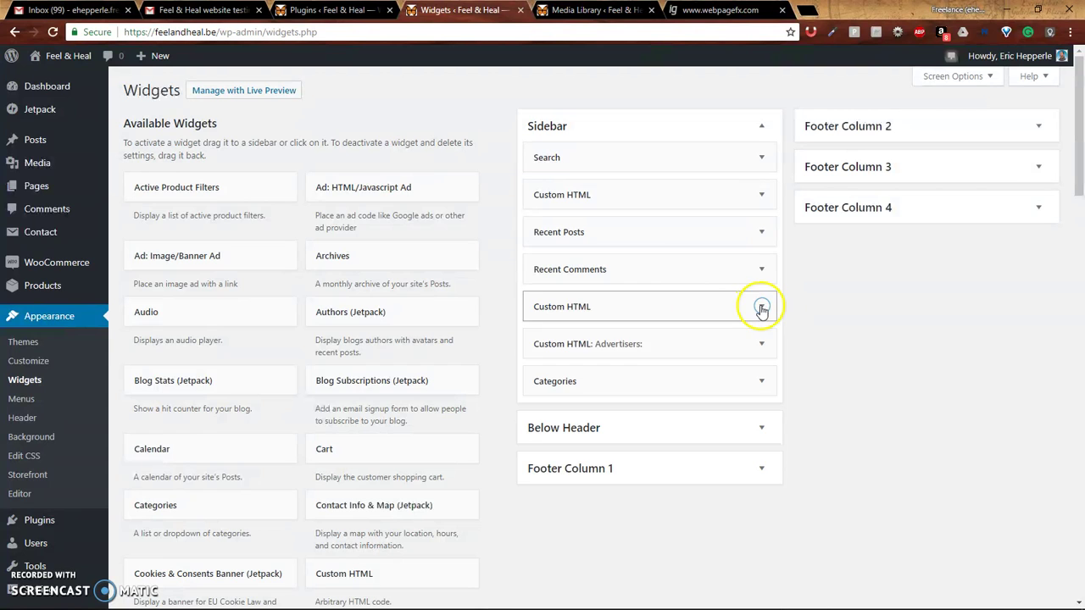
pyautogui.click(761, 308)
pyautogui.scroll(-3, 871, 377)
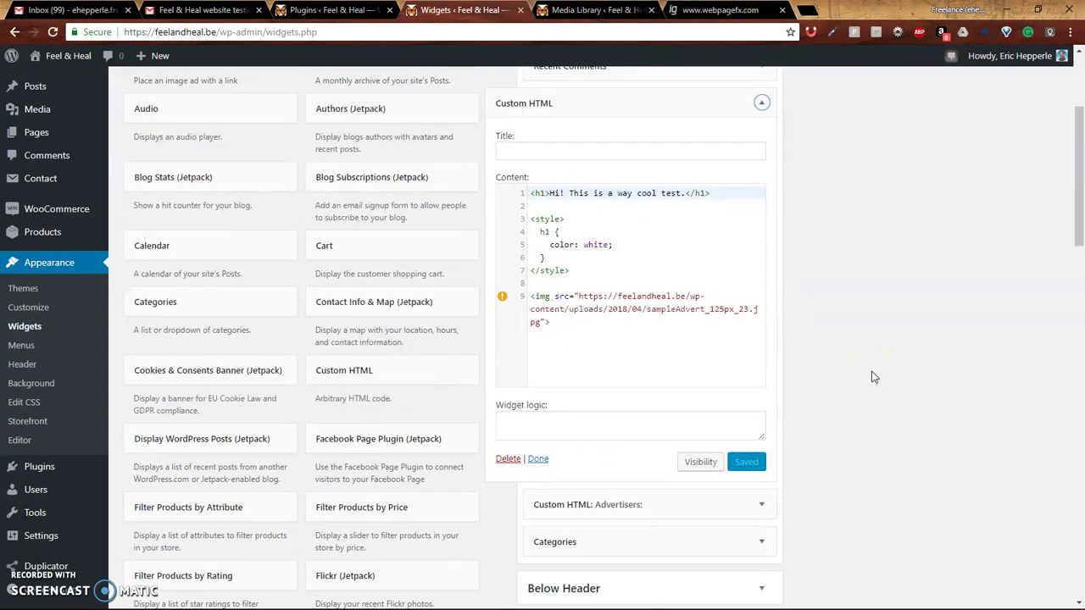
pyautogui.click(511, 460)
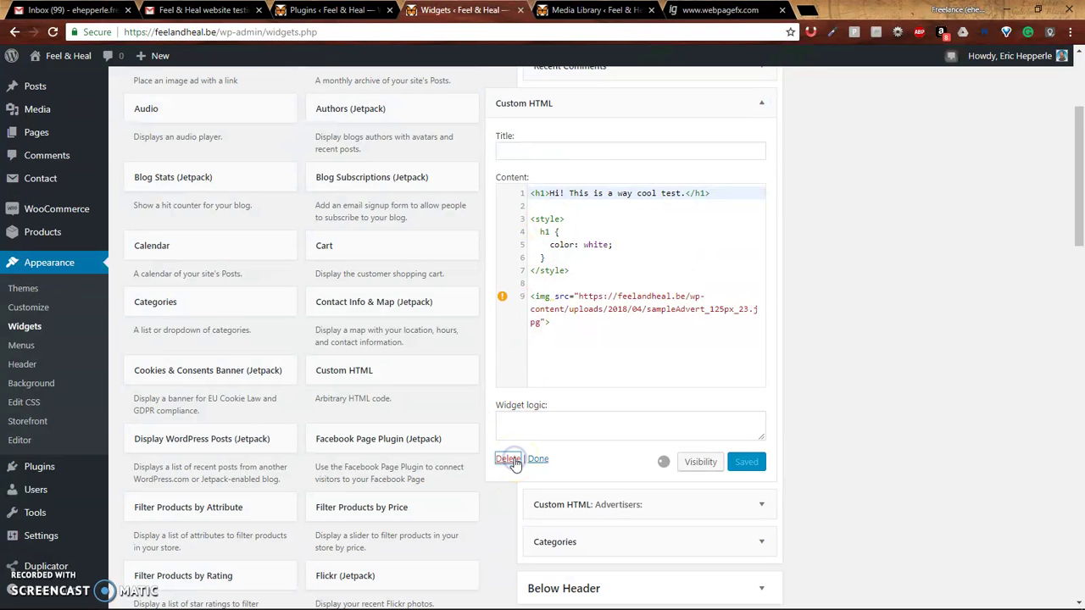
# Check the Sidebar list and the Inactive Widgets area for the deleted Custom HTML widget
pyautogui.scroll(3, 922, 494)
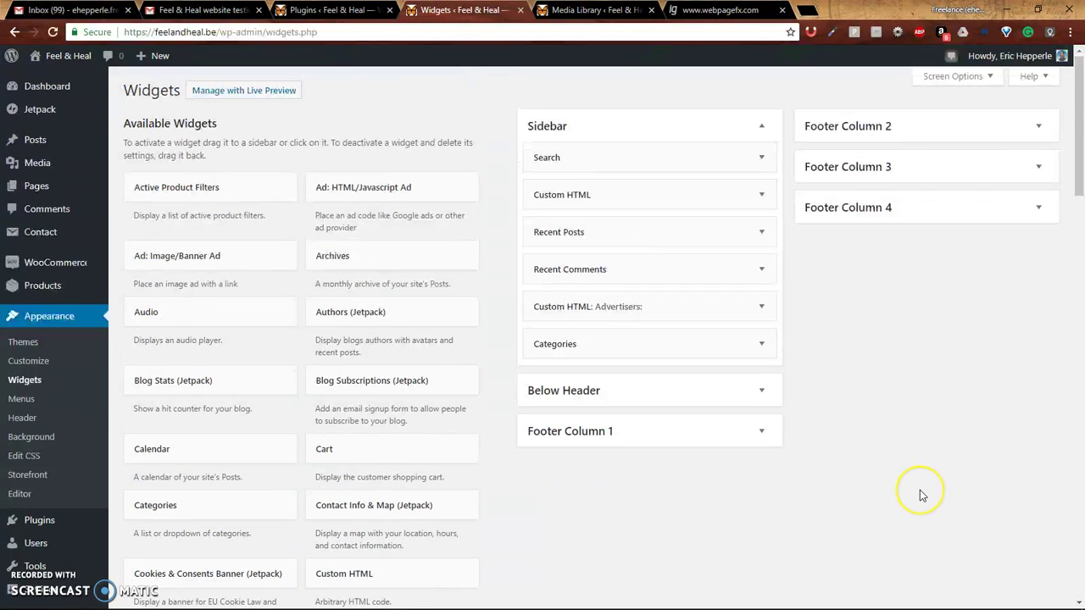
pyautogui.scroll(-5, 919, 495)
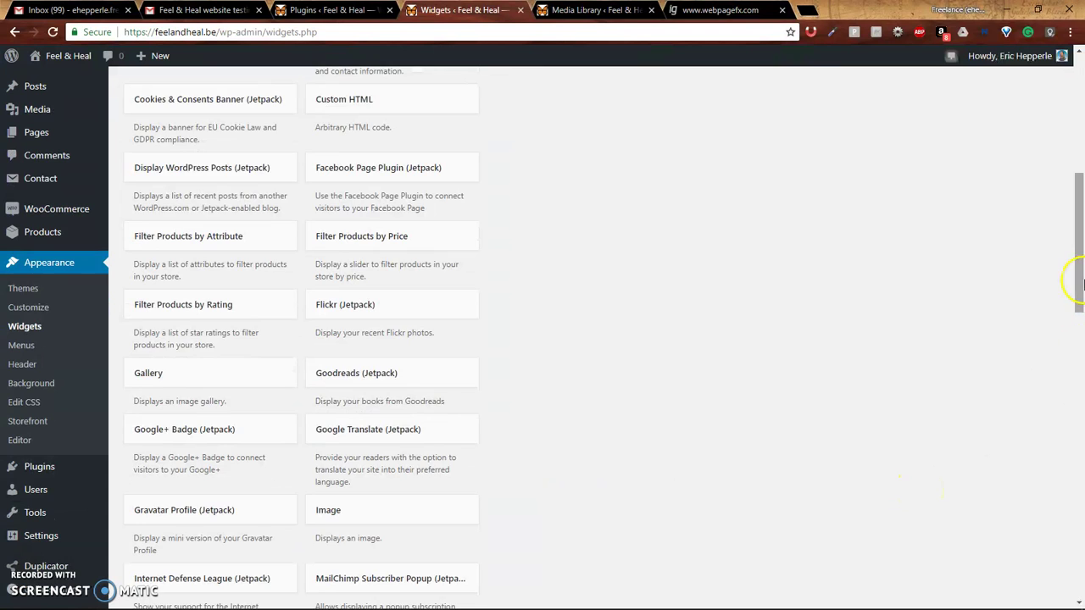
pyautogui.moveTo(1068, 274); pyautogui.dragTo(1054, 563)
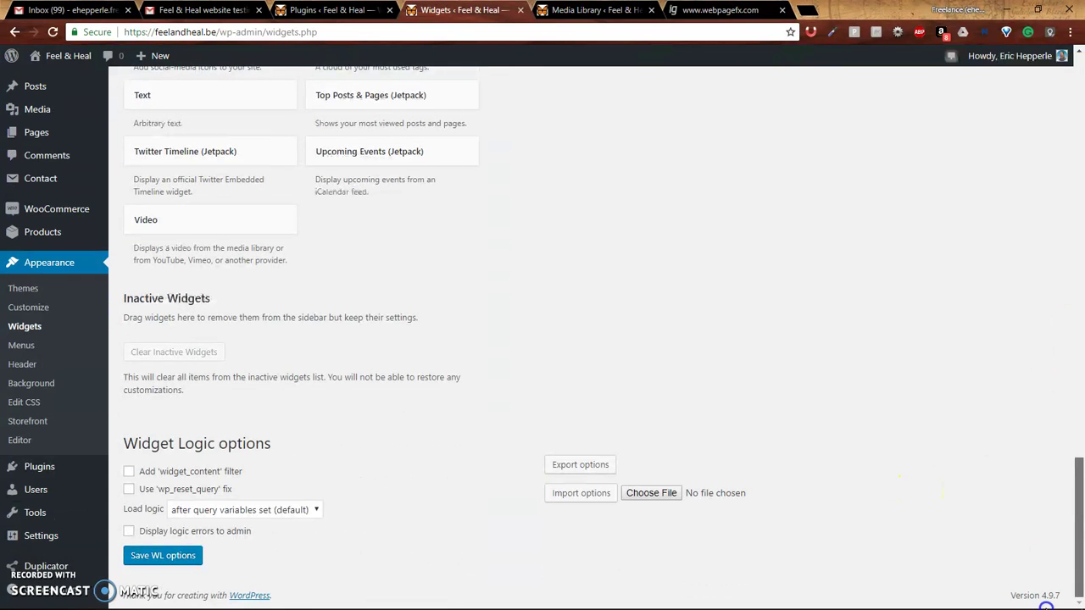
pyautogui.moveTo(1046, 606); pyautogui.dragTo(1048, 113)
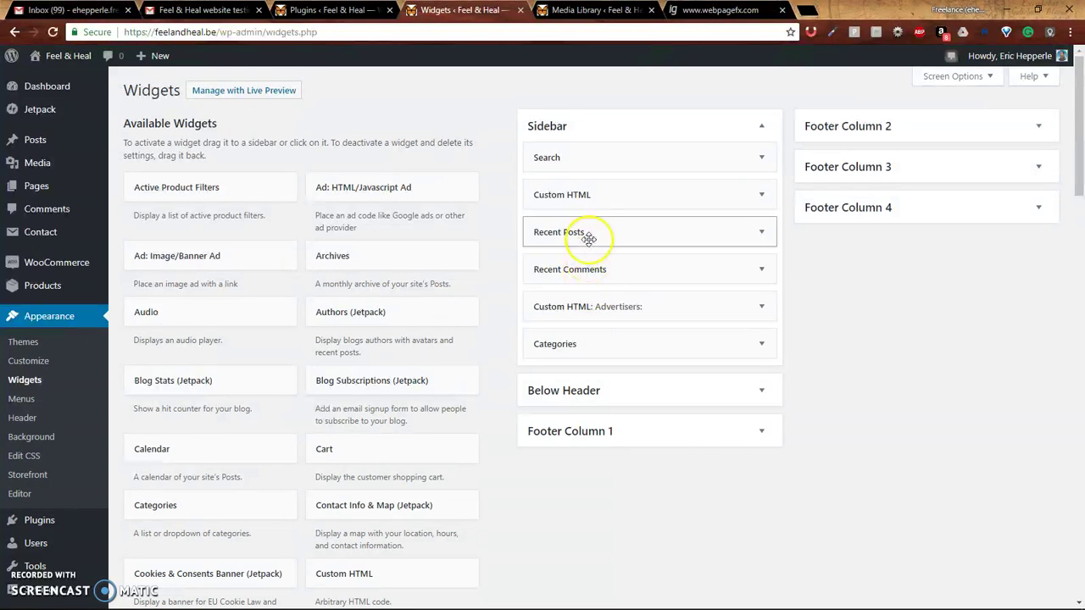
# Reload the home page in the incognito window, check its sidebar for the deleted widget, and return to the Widgets page
pyautogui.hotkey('alt', 'Tab')
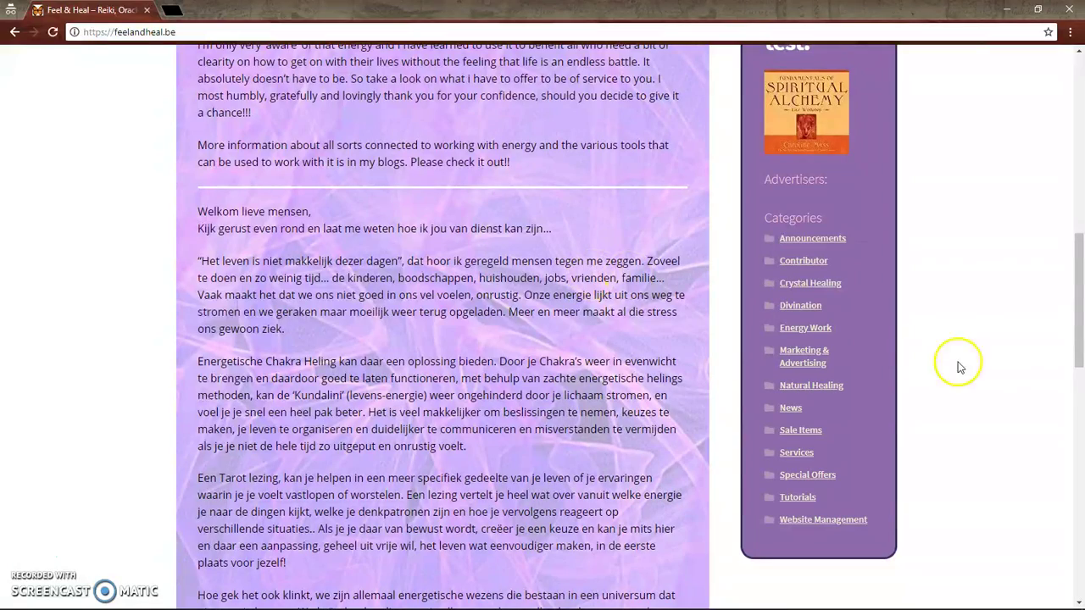
pyautogui.press('F5')
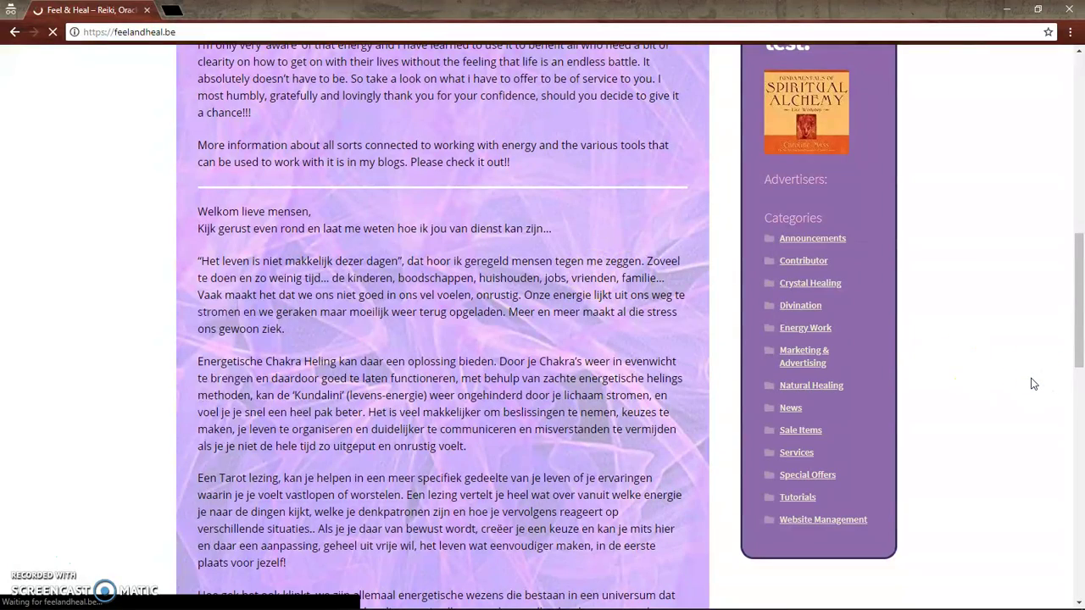
pyautogui.scroll(10, 1009, 432)
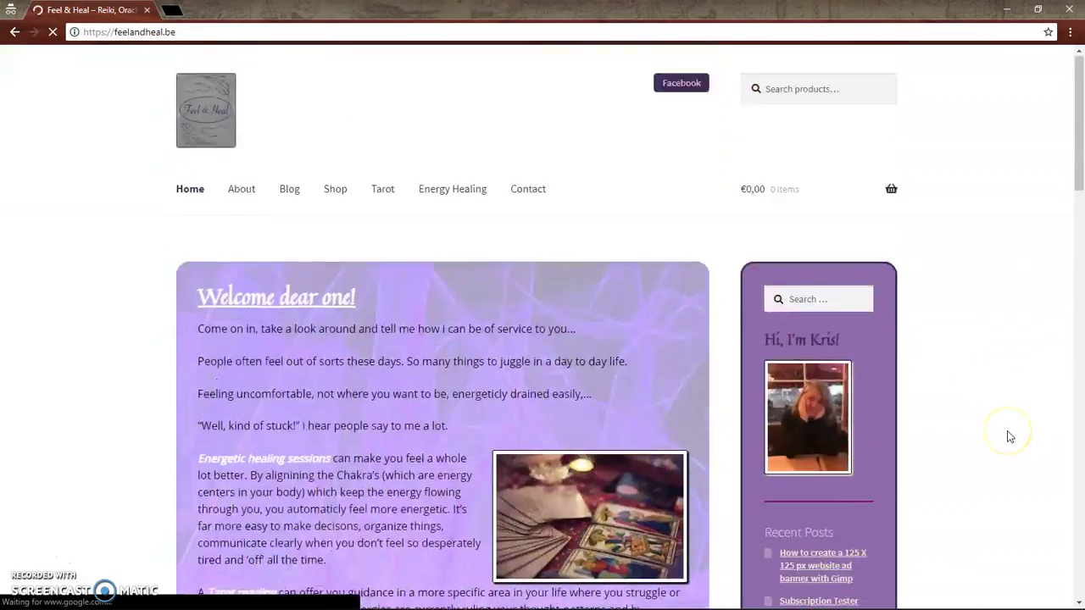
pyautogui.scroll(-4, 1009, 437)
pyautogui.scroll(4, 1008, 437)
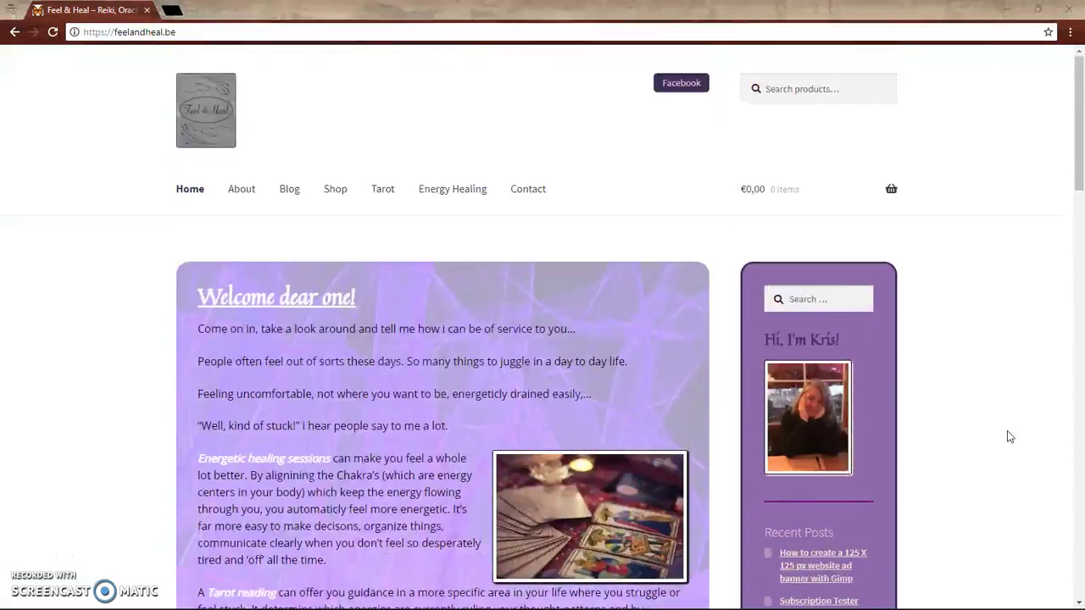
pyautogui.hotkey('alt', 'Tab')
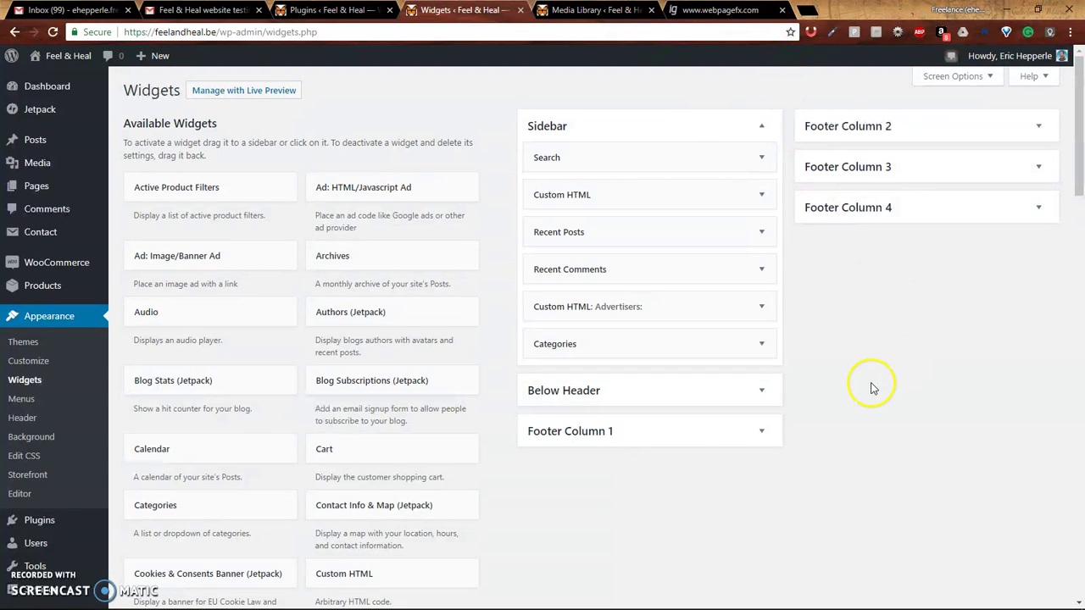
pyautogui.scroll(-3, 855, 378)
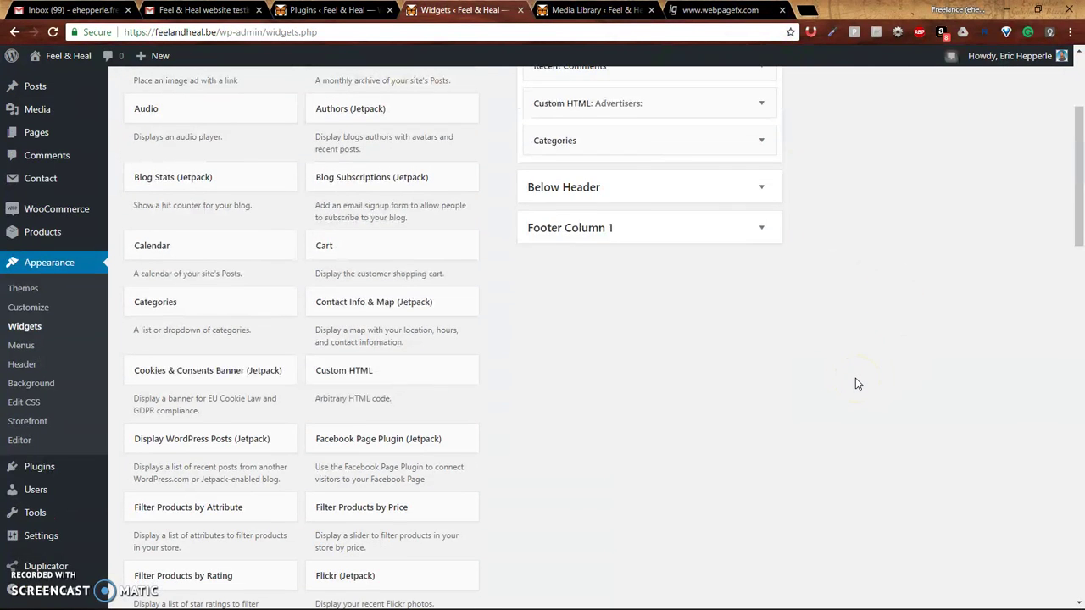
pyautogui.scroll(3, 855, 378)
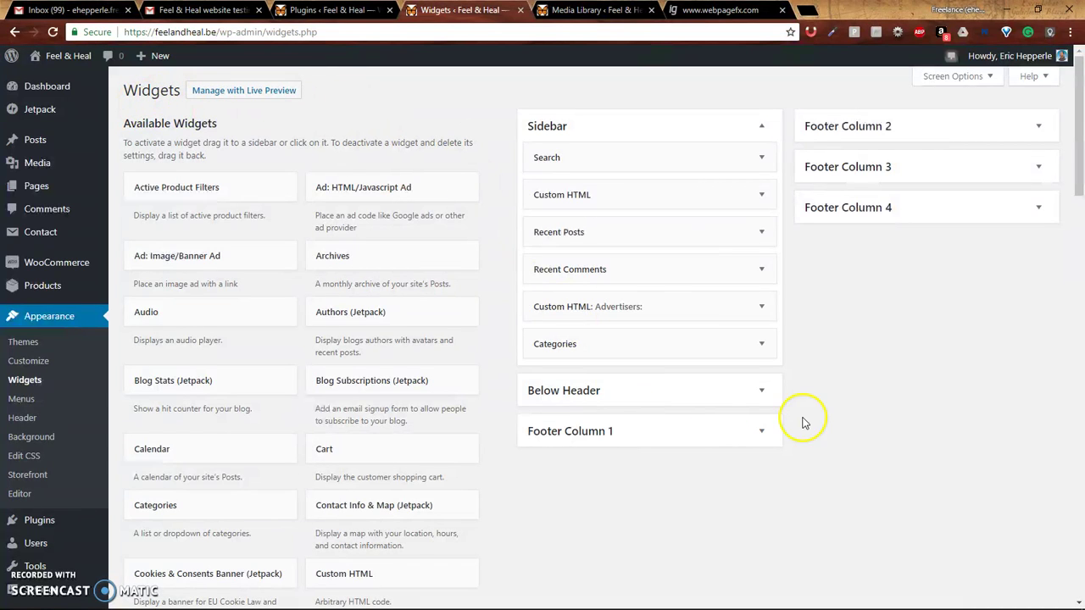
pyautogui.click(925, 421)
pyautogui.click(683, 469)
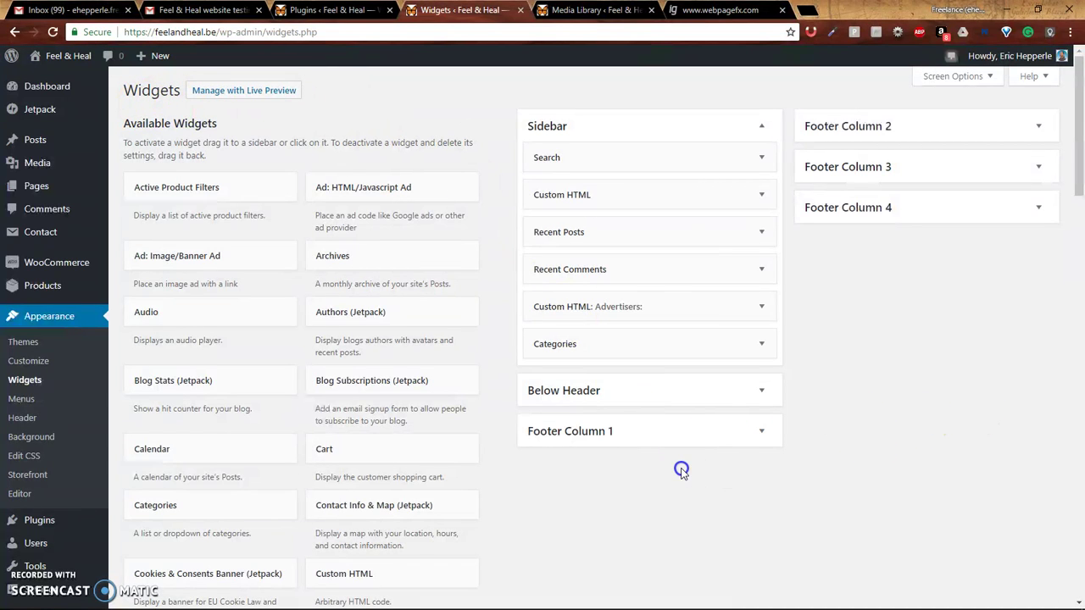
pyautogui.click(591, 483)
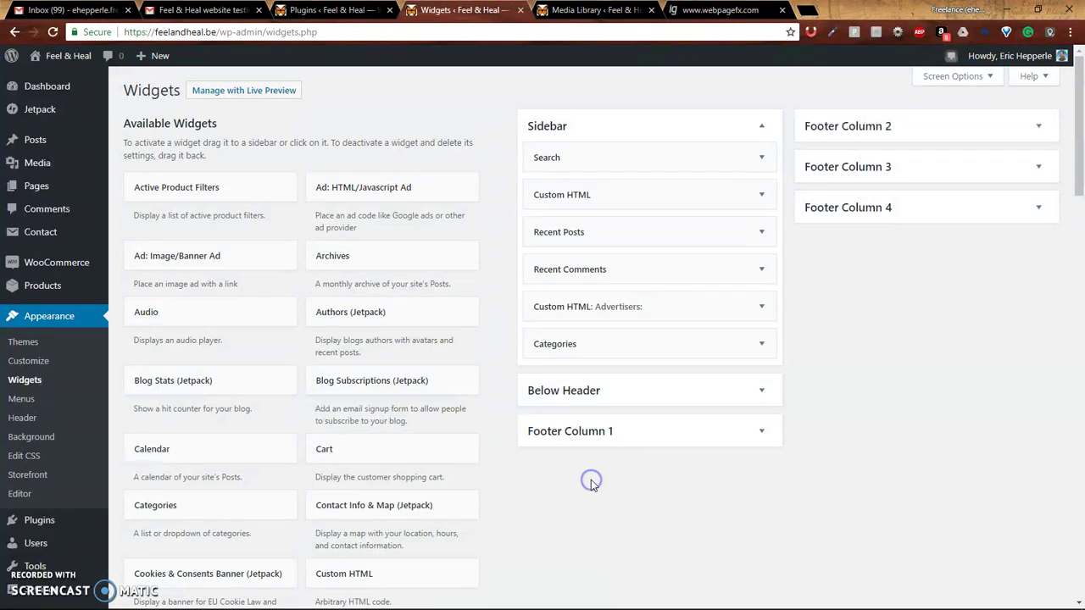